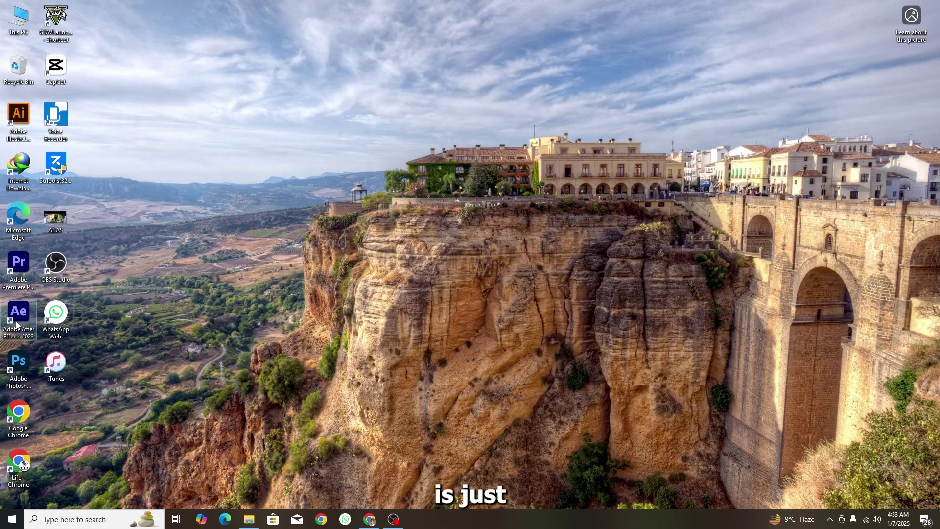
Open After Effects 2023 past its home screen and examine which panels and extensions are available.
double_click(17, 321)
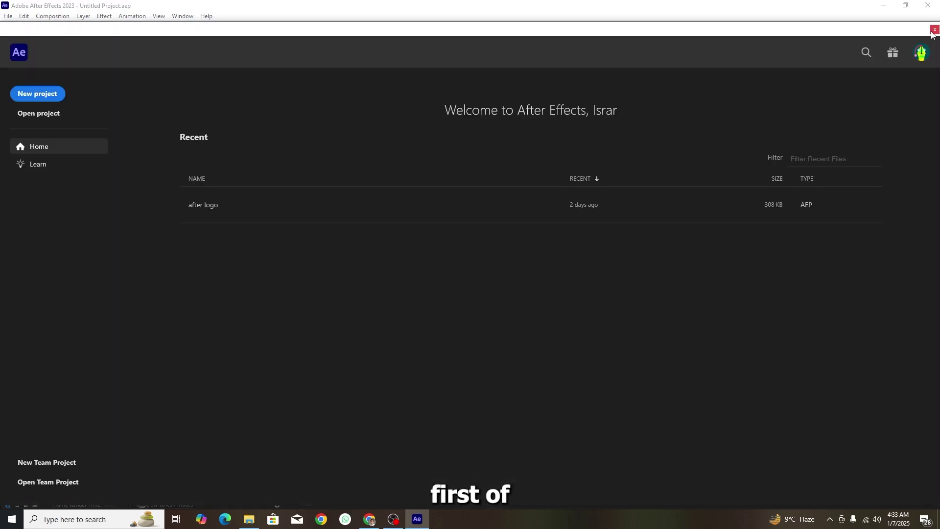
click(910, 30)
click(182, 16)
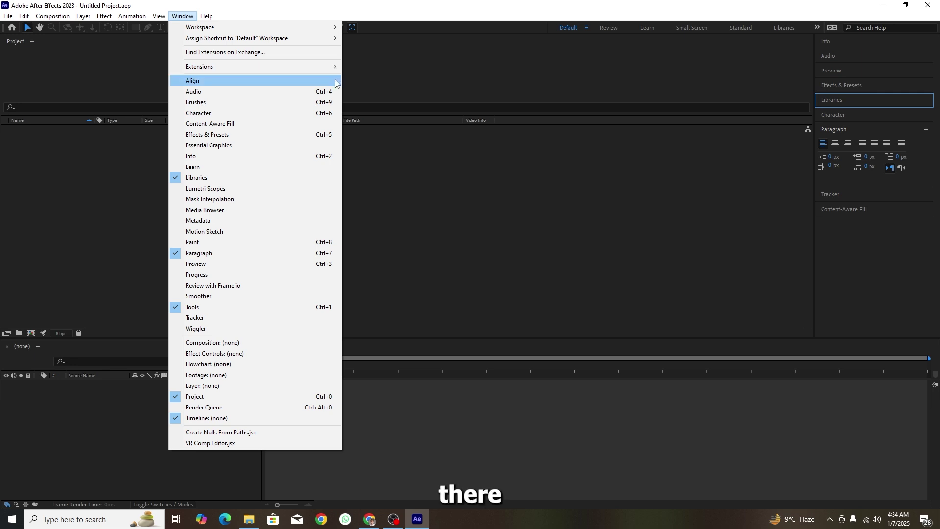
click(505, 149)
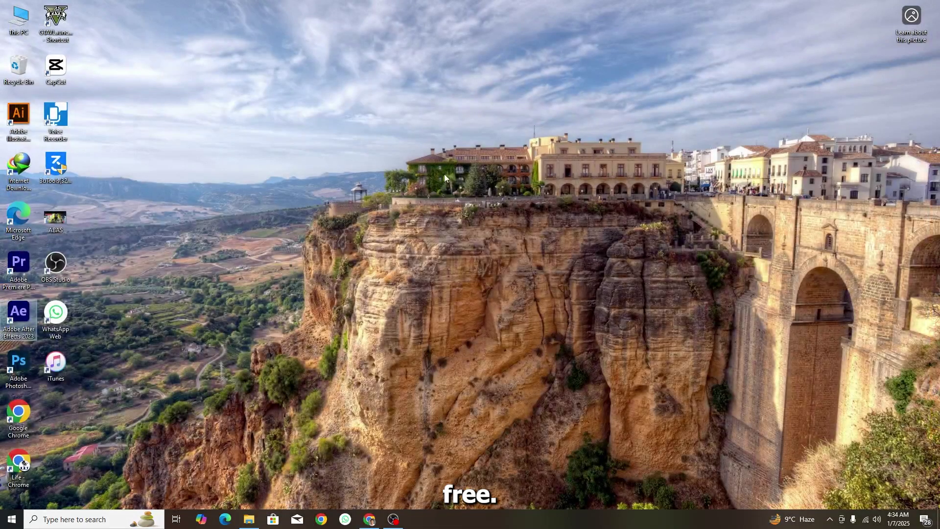
Review the plugin installer files in the Downloads folder, leaving the folder window minimized.
right_click(444, 175)
click(458, 217)
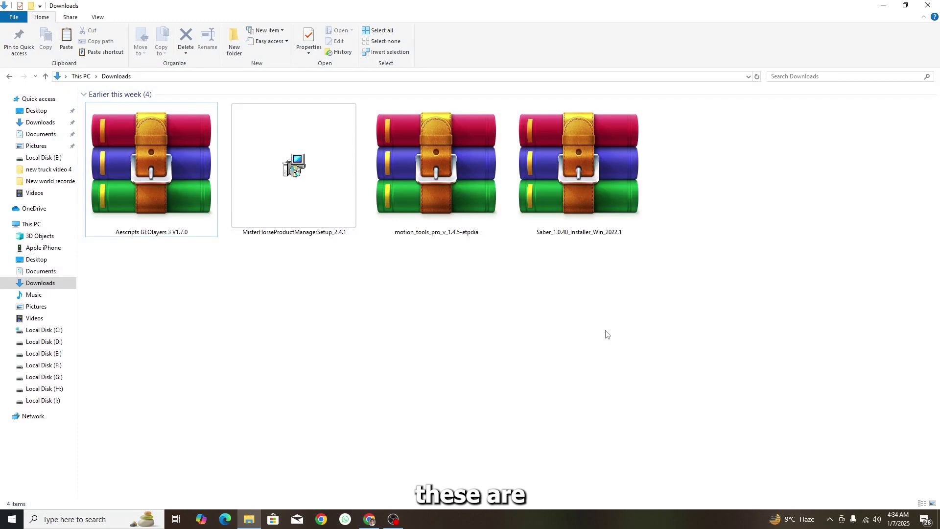
drag(606, 329, 128, 188)
click(267, 306)
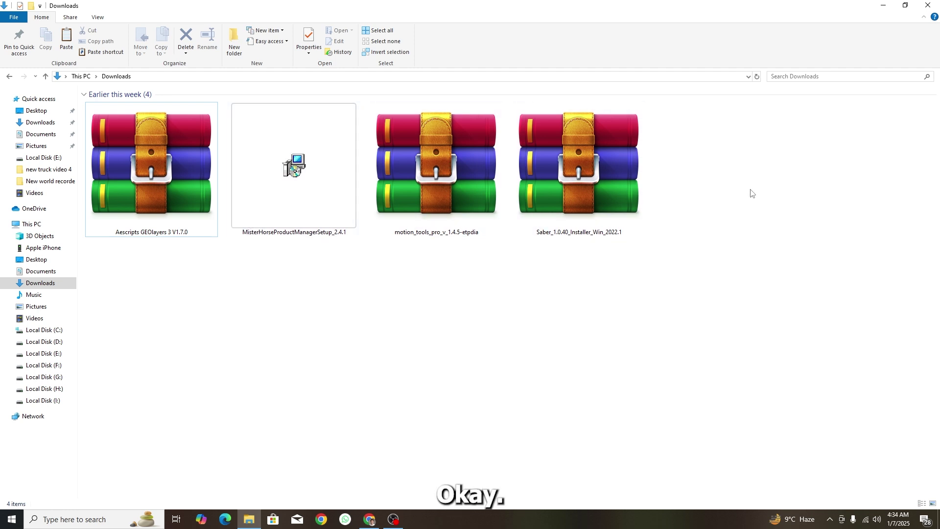
drag(735, 179, 139, 351)
click(149, 350)
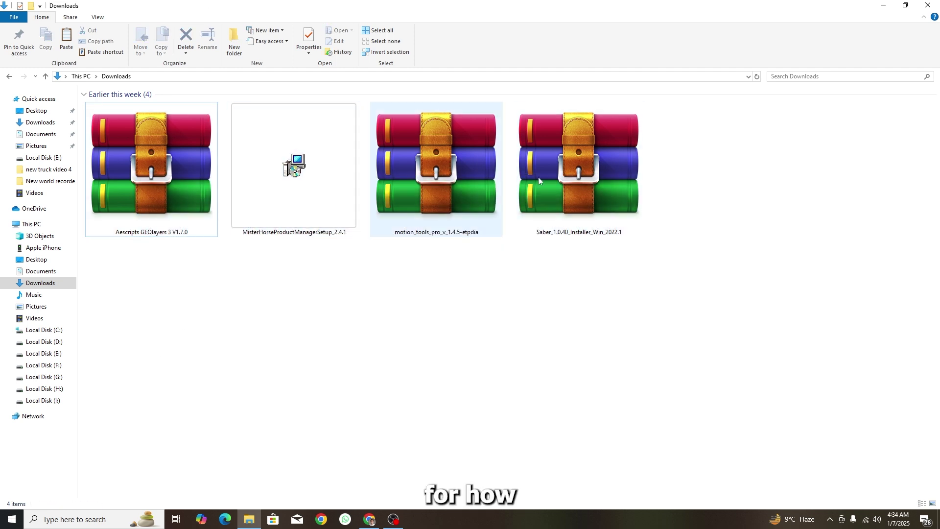
click(884, 6)
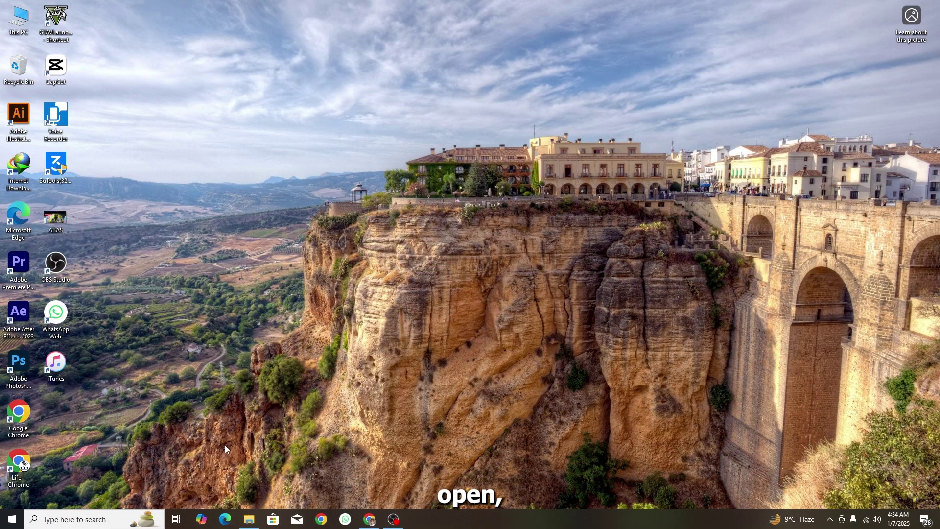
Switch to Microsoft Edge in a maximized window and clear the "Continue your browsing in Microsoft Edge" banner.
click(225, 519)
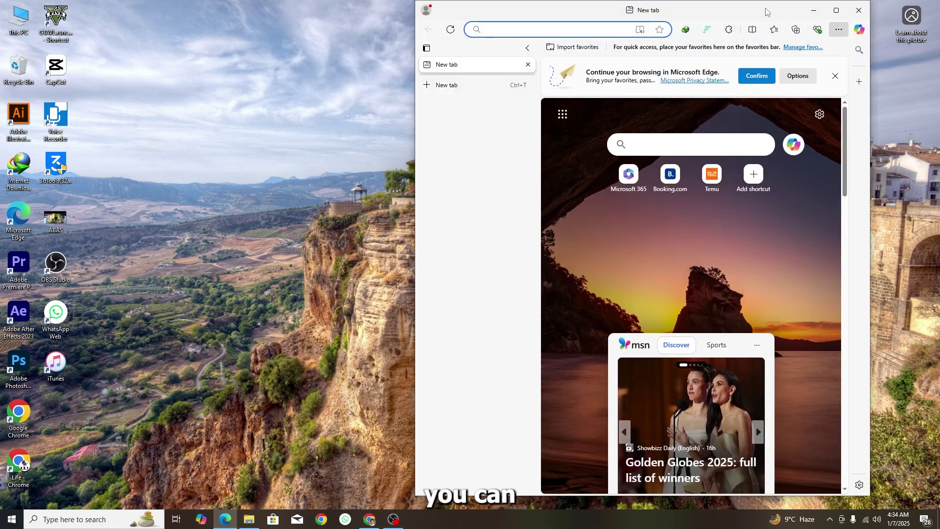
drag(782, 12, 635, 19)
click(690, 17)
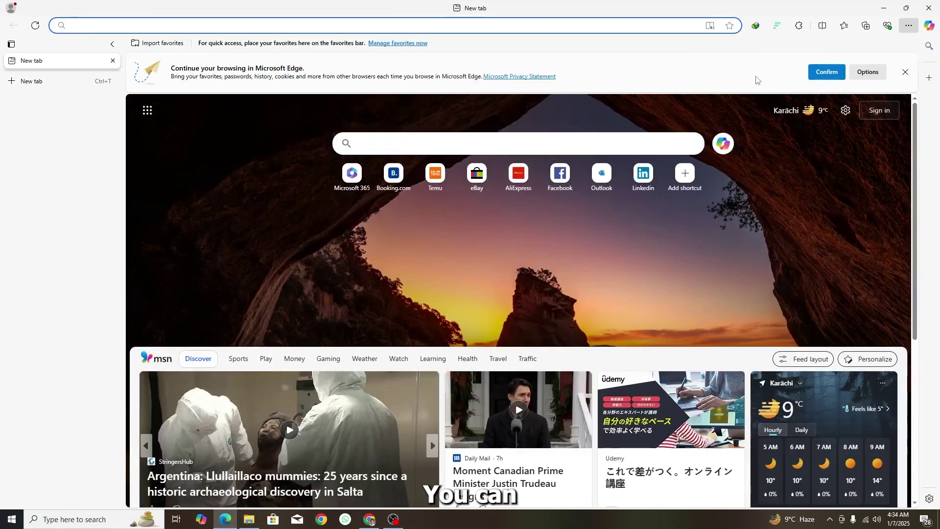
click(852, 76)
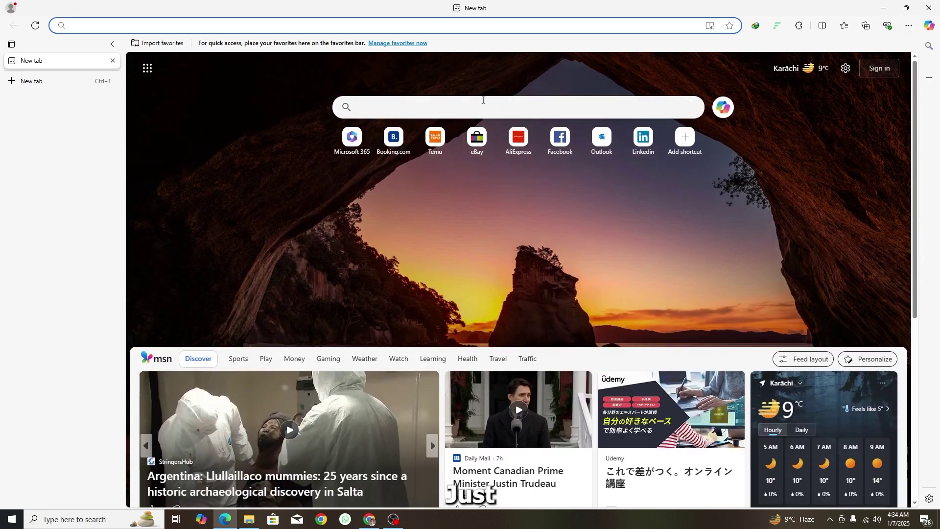
Search the web for "mr horse animation composer" and open Mister Horse's Animation Composer 3 page to view its download options.
click(478, 107)
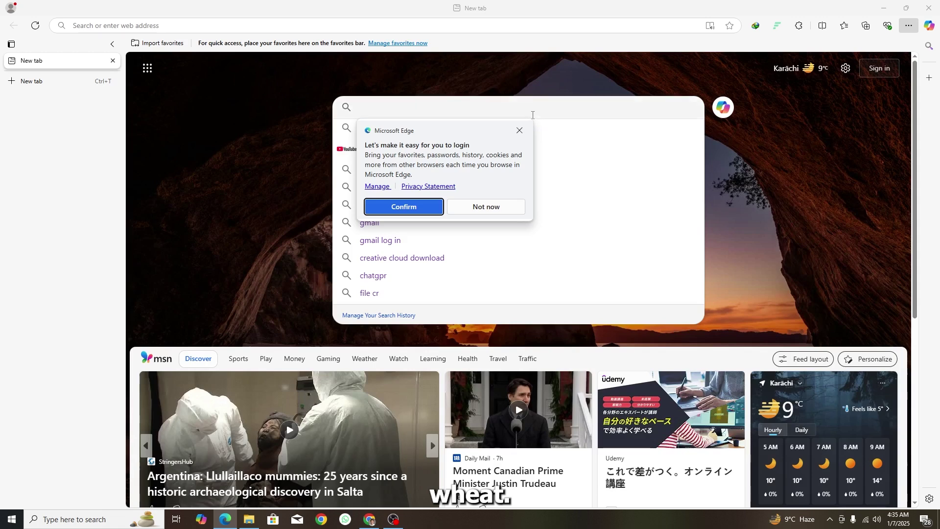
click(520, 131)
text(mr )
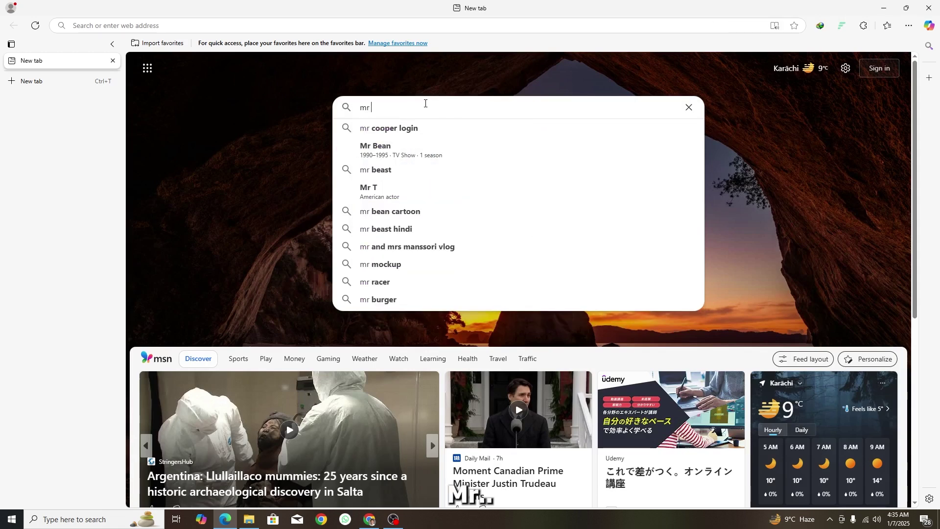
text(horse)
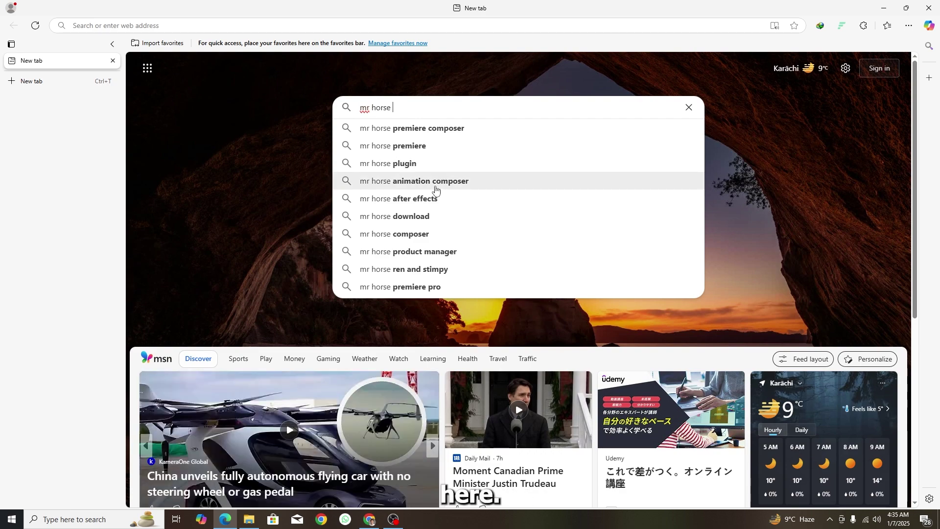
click(434, 186)
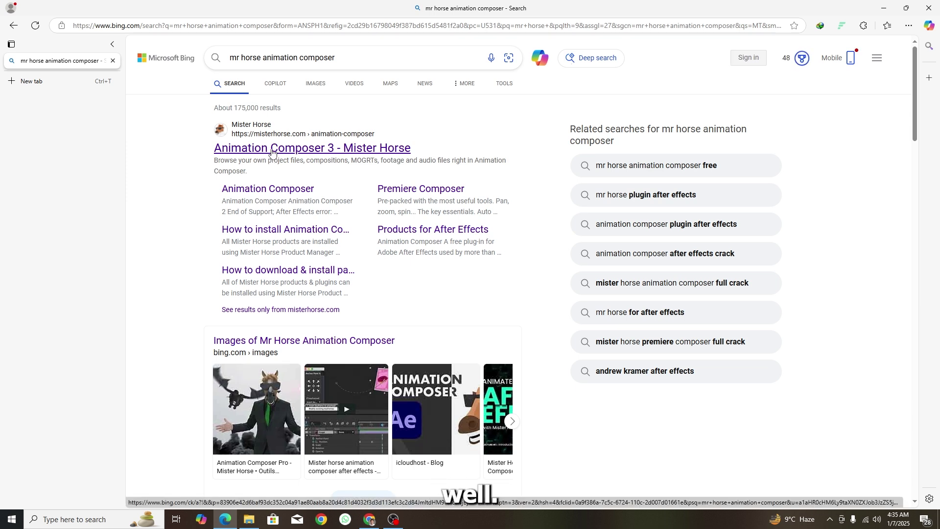
click(272, 152)
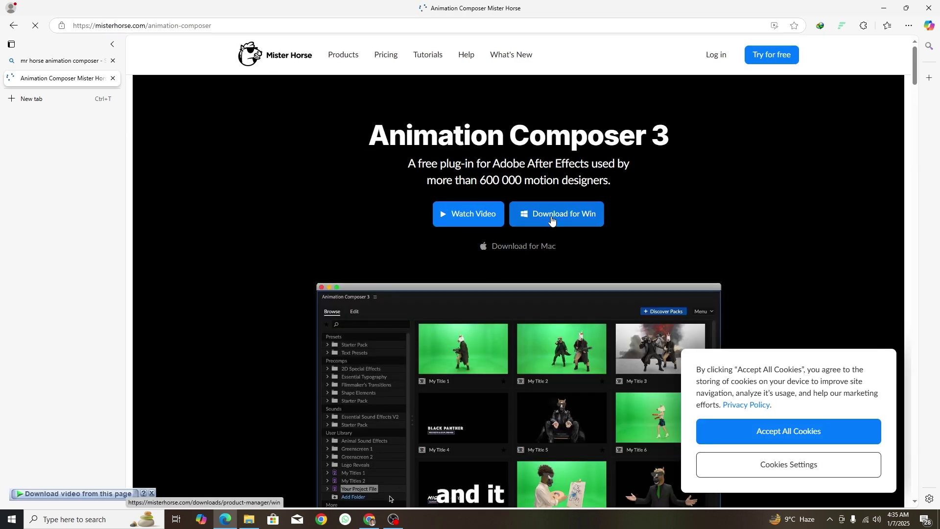
scroll(552, 221, down, 5)
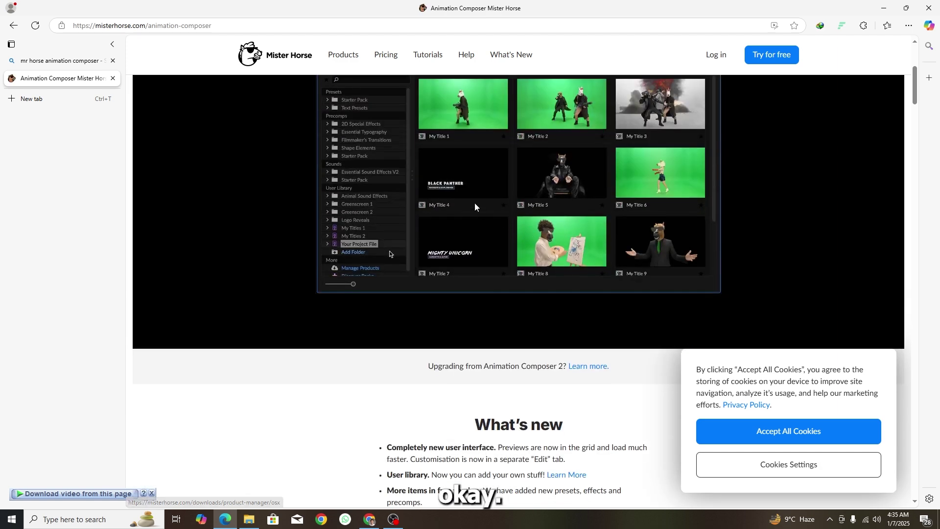
scroll(534, 261, up, 3)
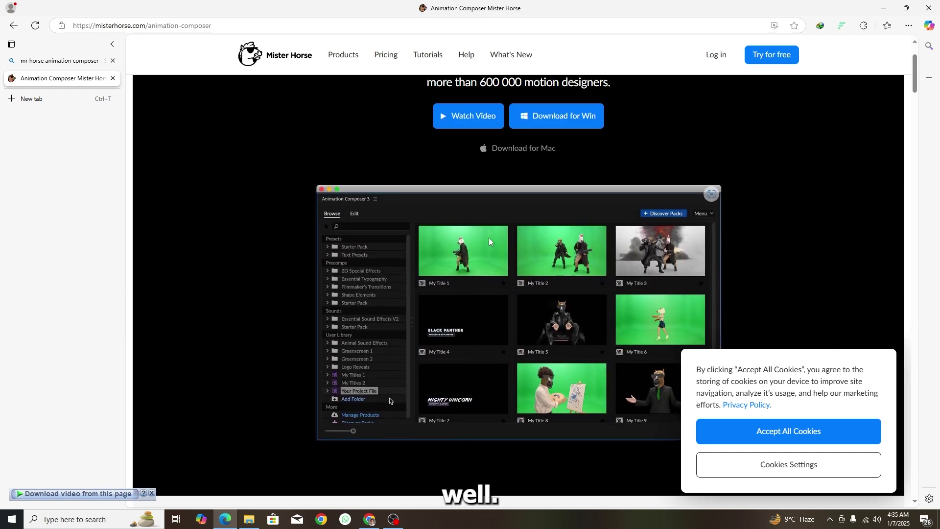
Search for "saber after effects download free" in a new browser tab and open Video Copilot's Saber page at its plug-in downloads.
click(48, 99)
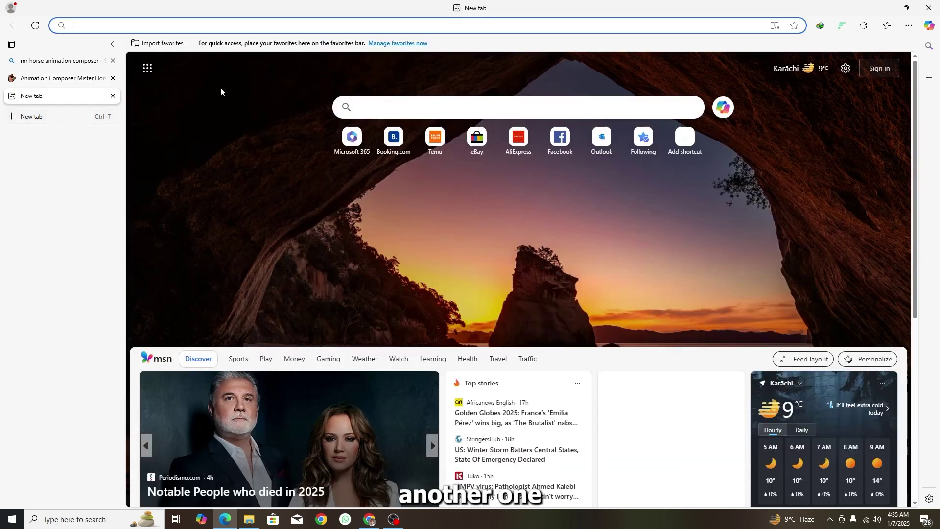
click(396, 100)
text(sabar after)
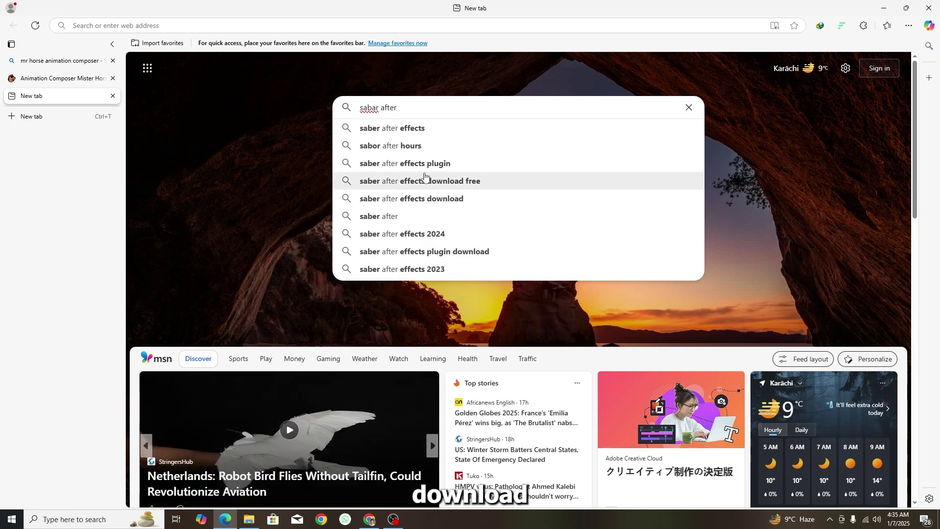
click(424, 181)
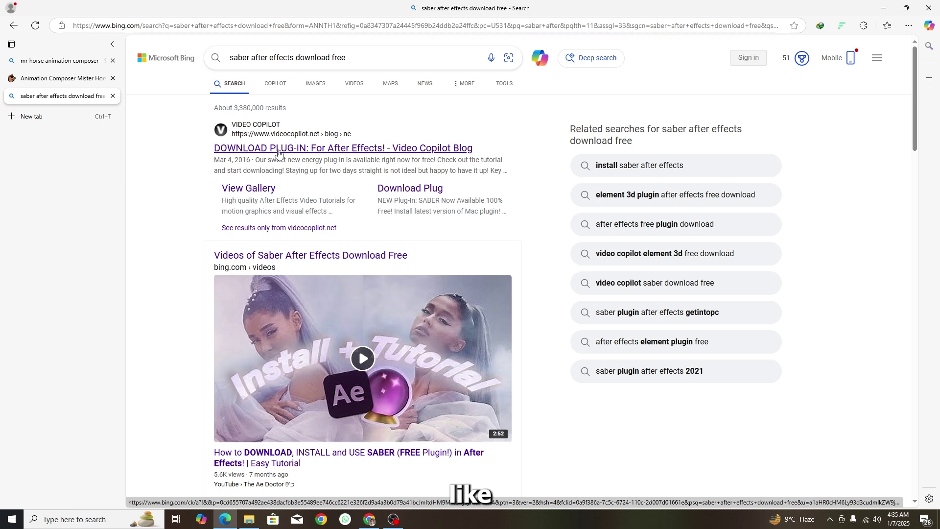
click(278, 152)
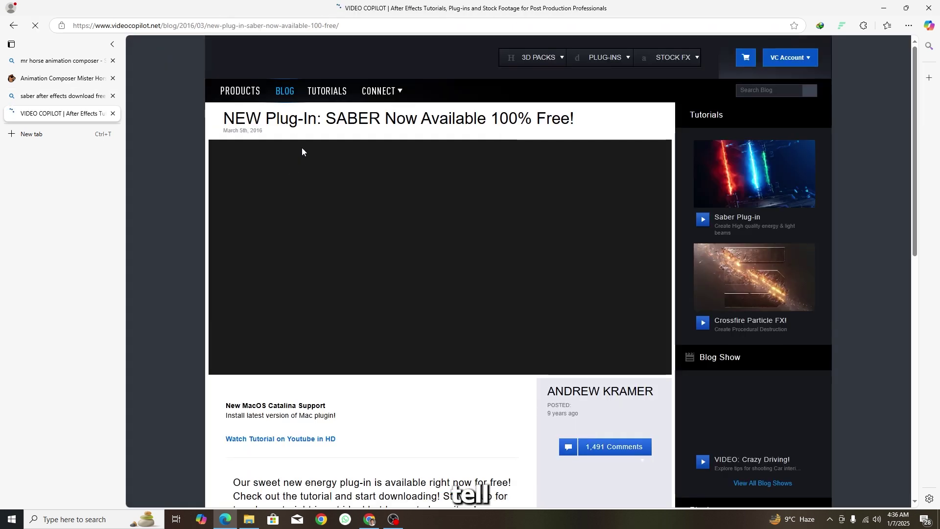
scroll(357, 268, down, 5)
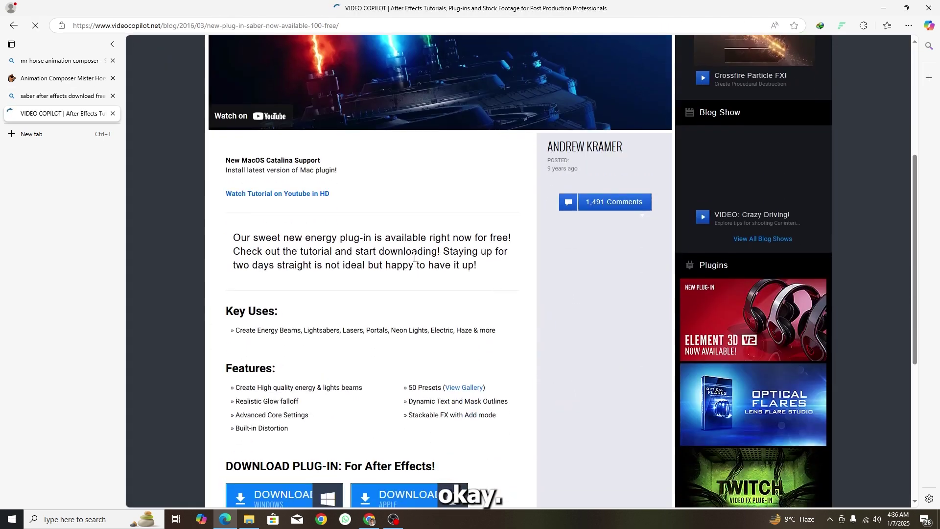
scroll(468, 241, up, 5)
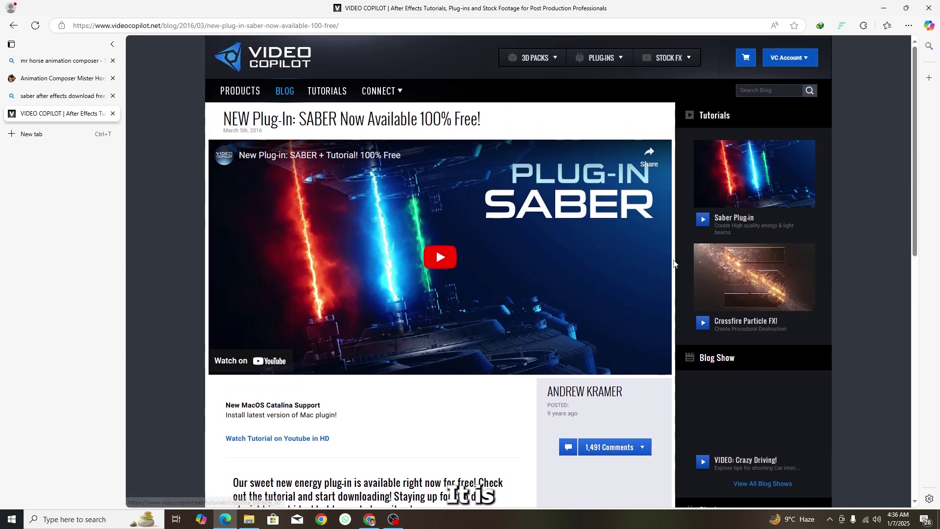
scroll(561, 223, down, 2)
scroll(529, 189, down, 8)
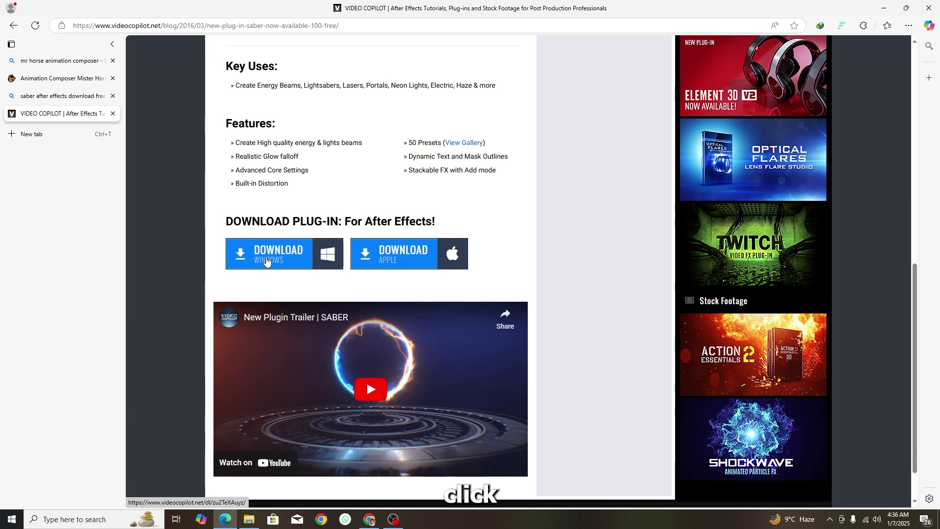
Search for "motion tools free download" in a new browser tab and open Motion Design School's Motion Tools Pro page.
click(41, 135)
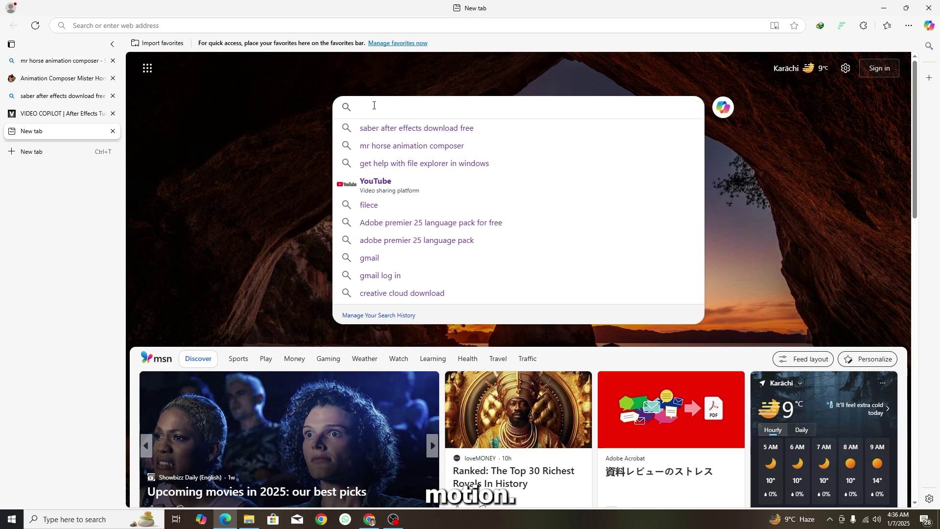
text(motion tools free download)
key(Return)
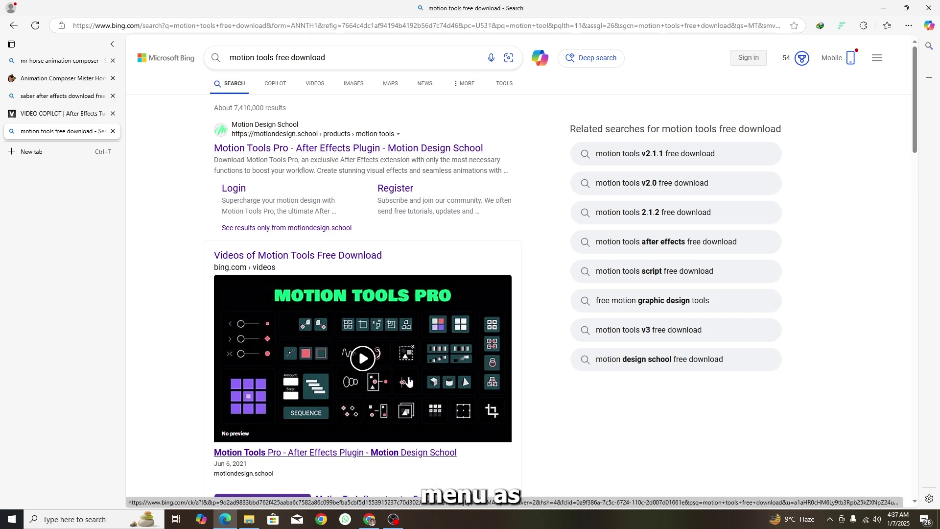
click(322, 149)
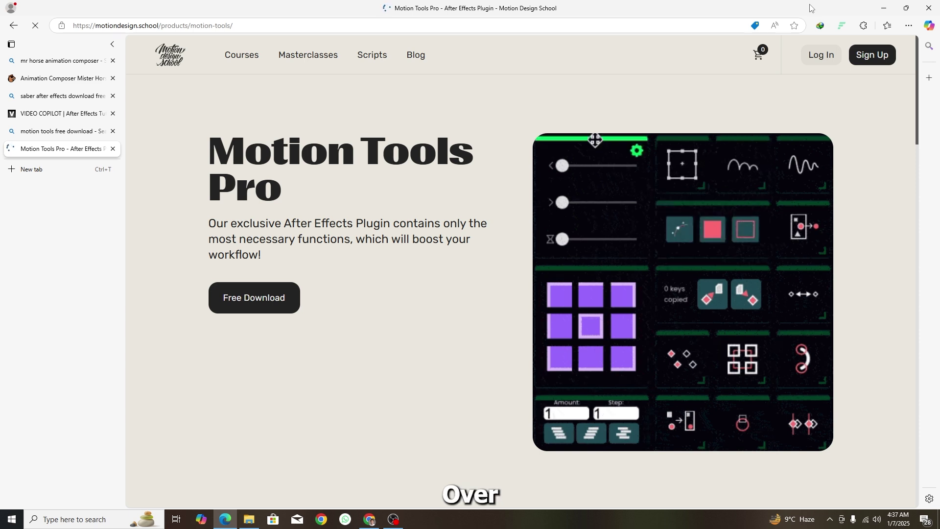
Switch to the YouTube channel in Chrome and open the video "How to install geo layers 3 in after effects for free in 2025".
click(877, 9)
click(370, 520)
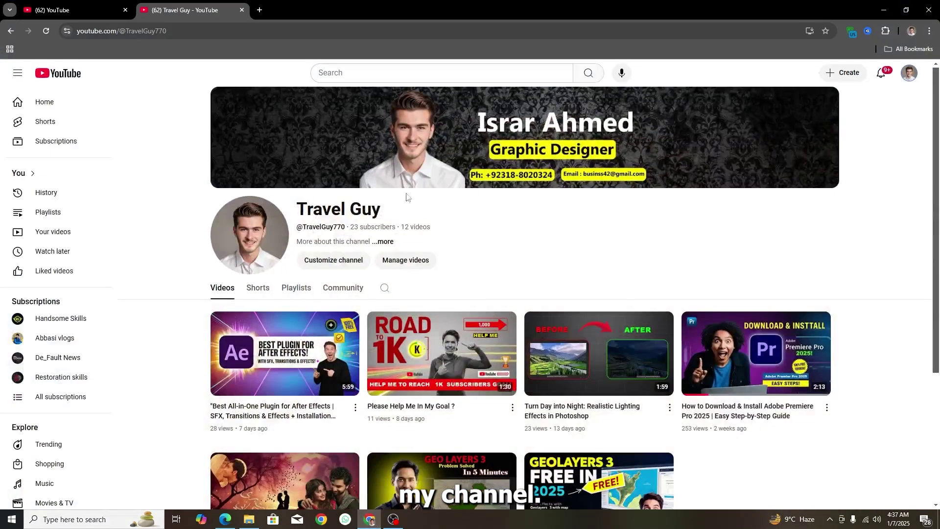
scroll(538, 333, down, 4)
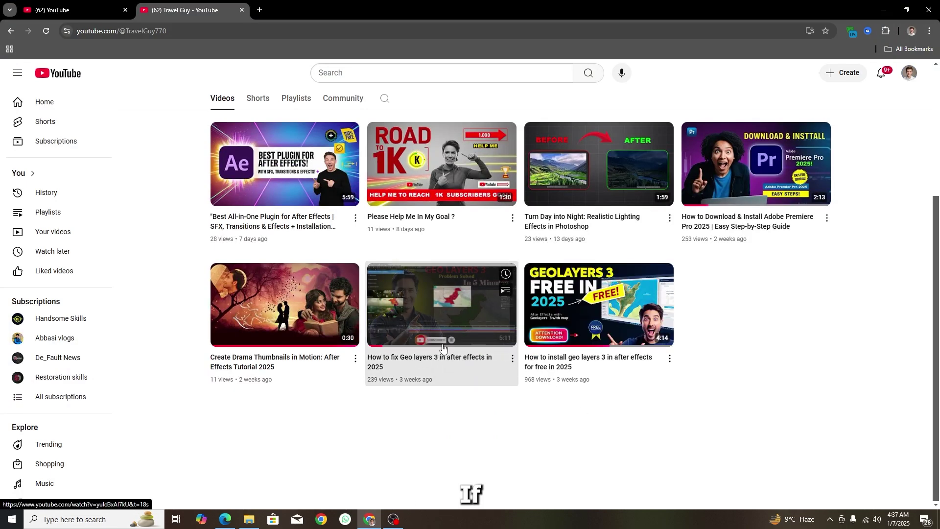
click(575, 343)
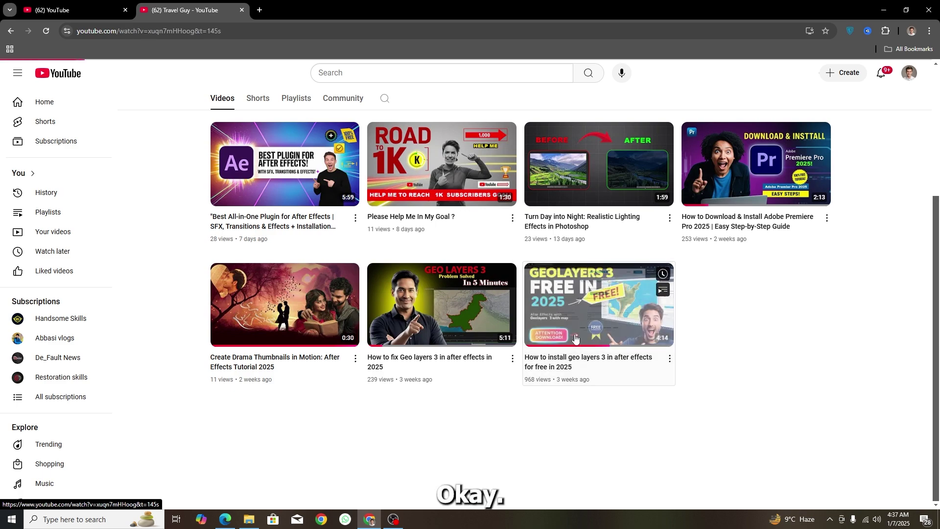
Look through the video's comments for the GEOlayers download link and expand the reply under the "Send it" comment.
scroll(272, 290, down, 10)
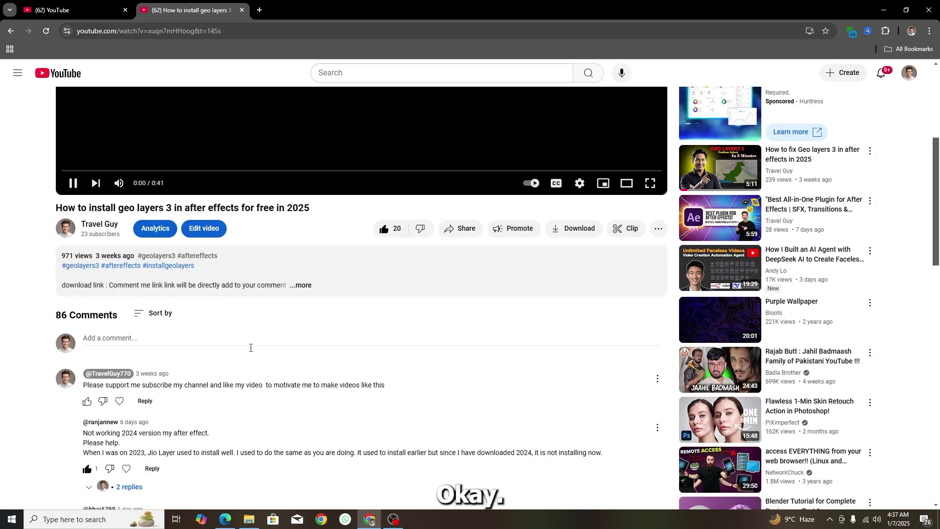
scroll(230, 329, up, 6)
scroll(230, 329, up, 4)
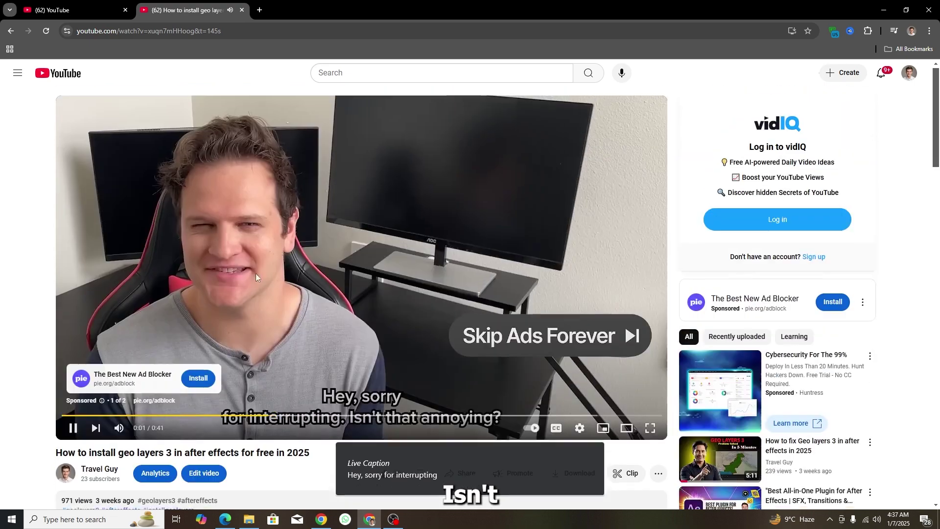
scroll(283, 305, down, 7)
scroll(205, 349, down, 6)
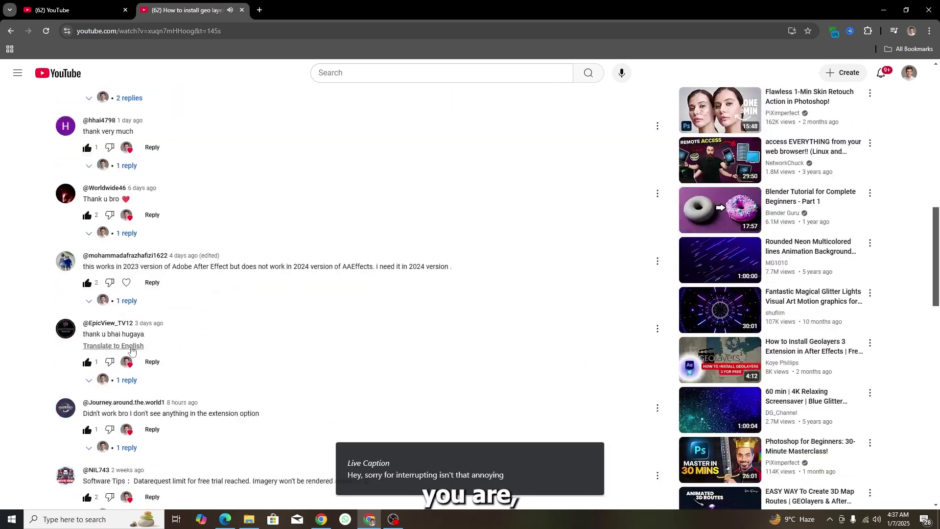
scroll(116, 373, down, 15)
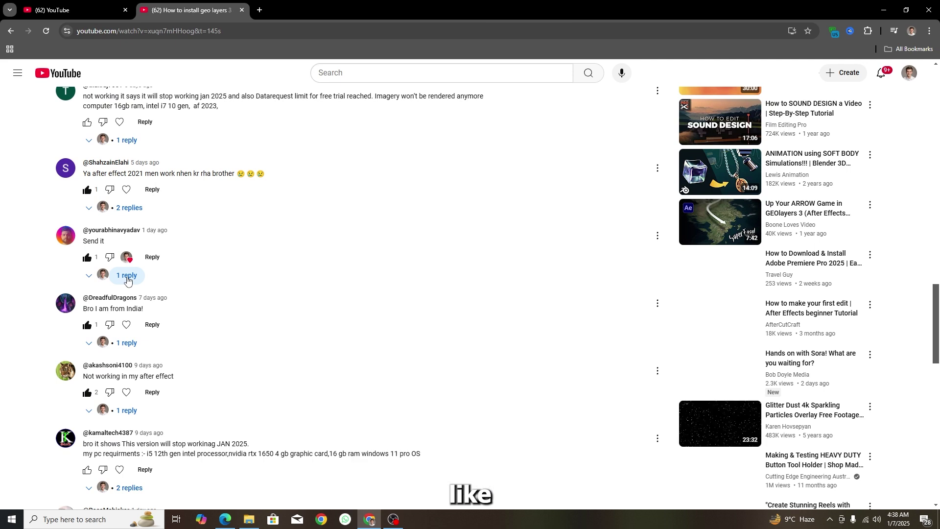
click(126, 275)
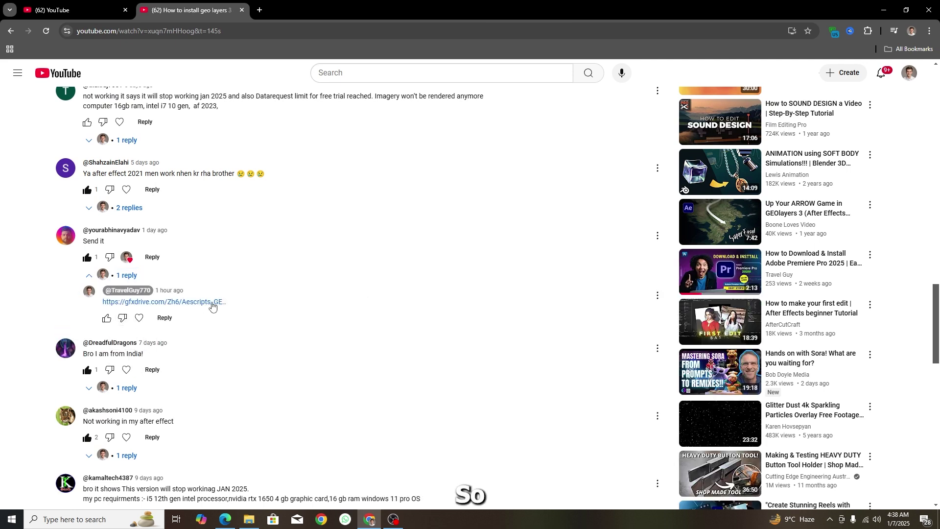
Copy the gfxdrive.com GEOlayers download link from the reply under the "Send it" comment.
drag(220, 302, 122, 308)
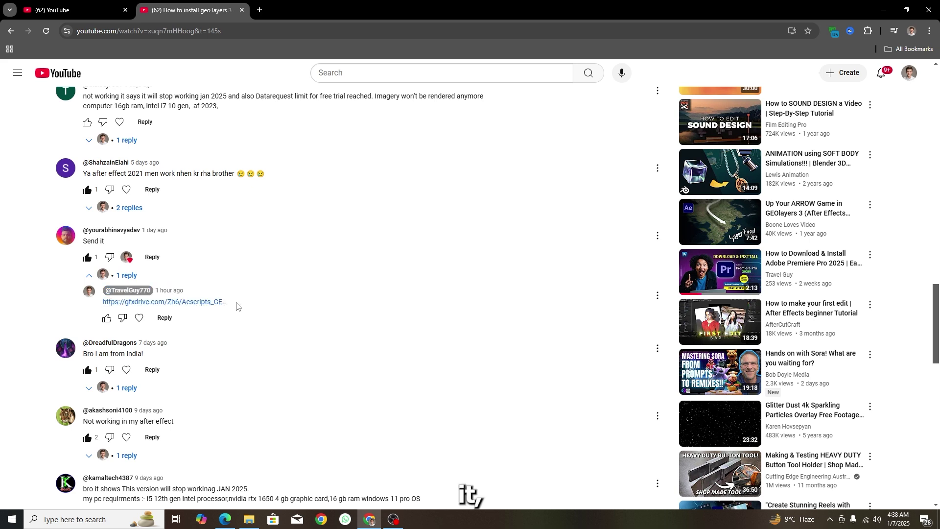
drag(236, 306, 122, 309)
key(ctrl+c)
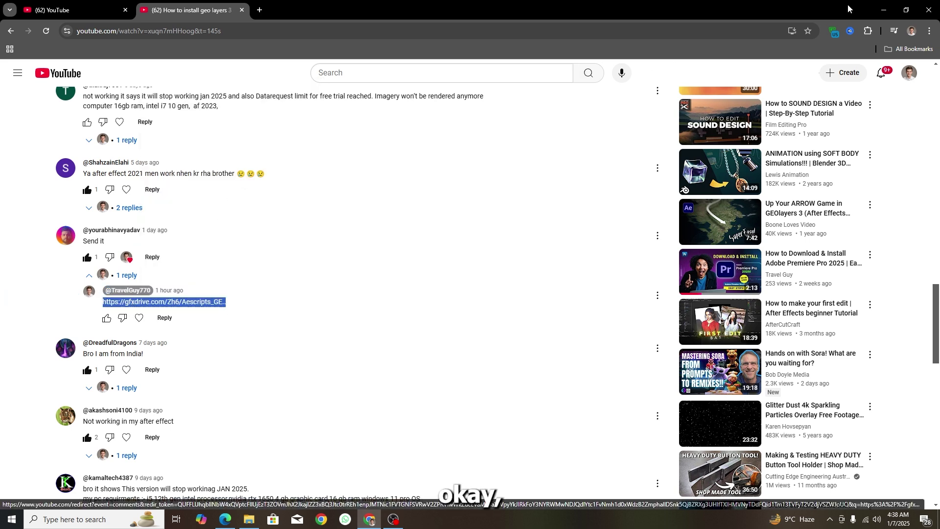
Switch to Microsoft Edge and load the copied gfxdrive.com link in a new browser tab.
click(884, 10)
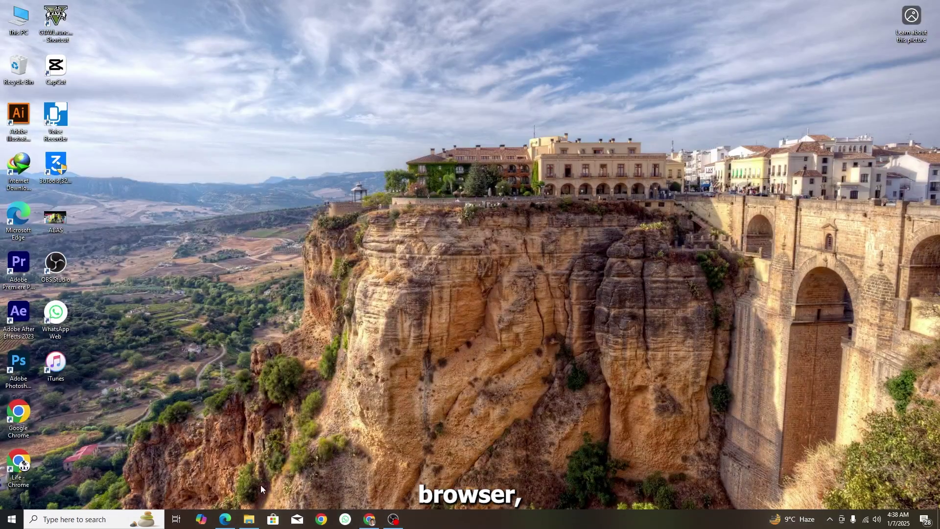
click(224, 521)
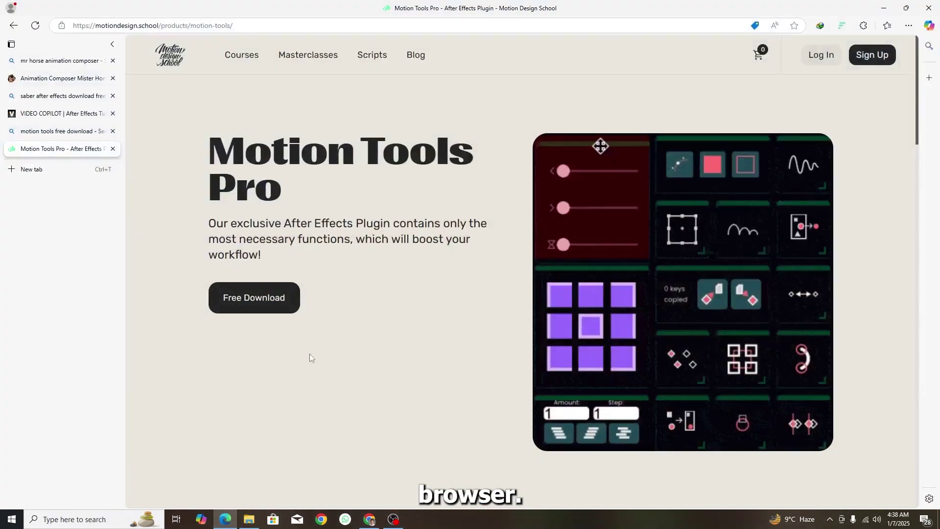
click(61, 170)
click(390, 109)
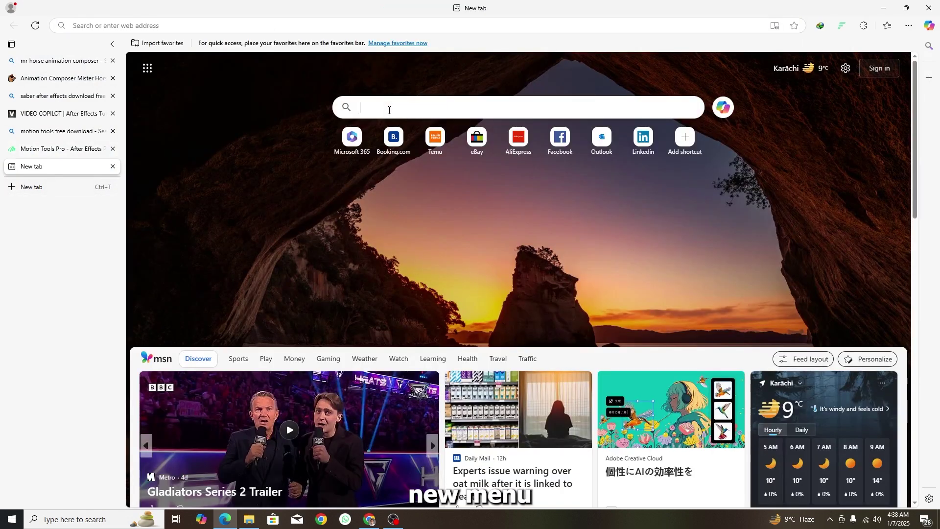
click(317, 28)
key(ctrl+v)
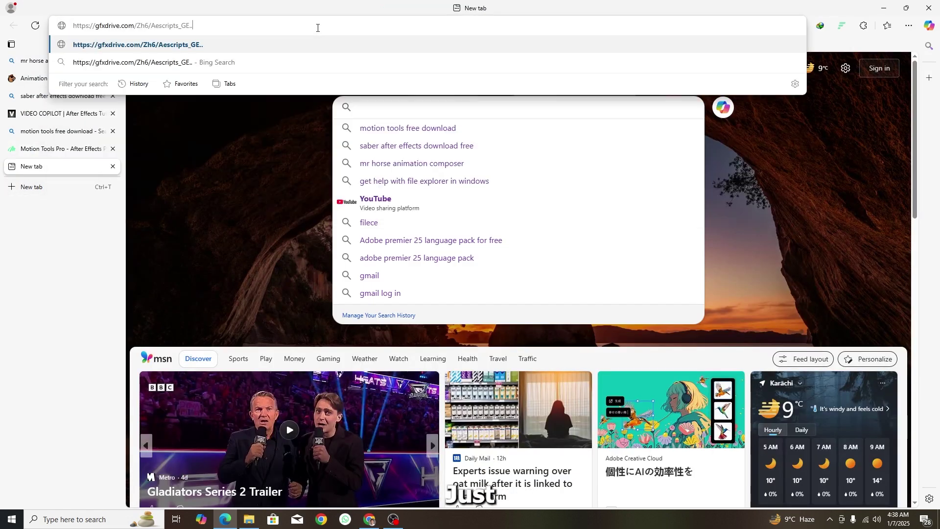
key(Return)
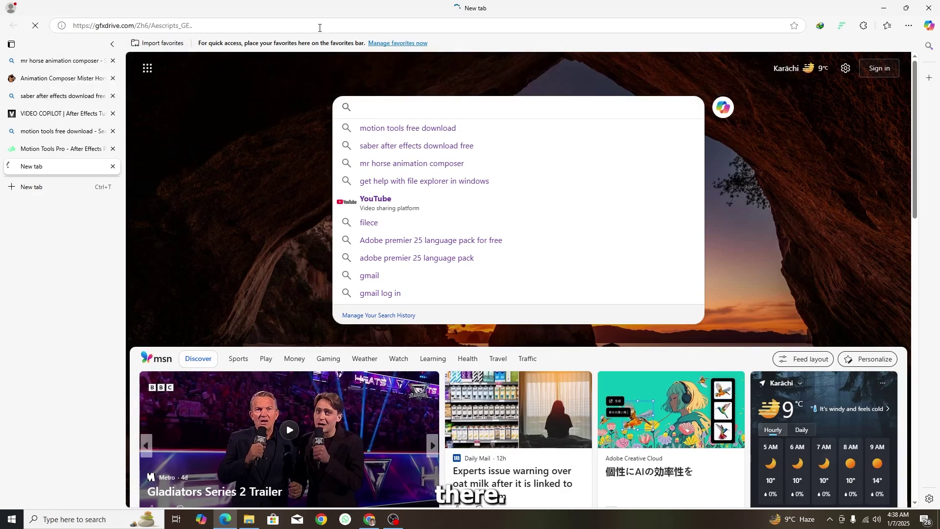
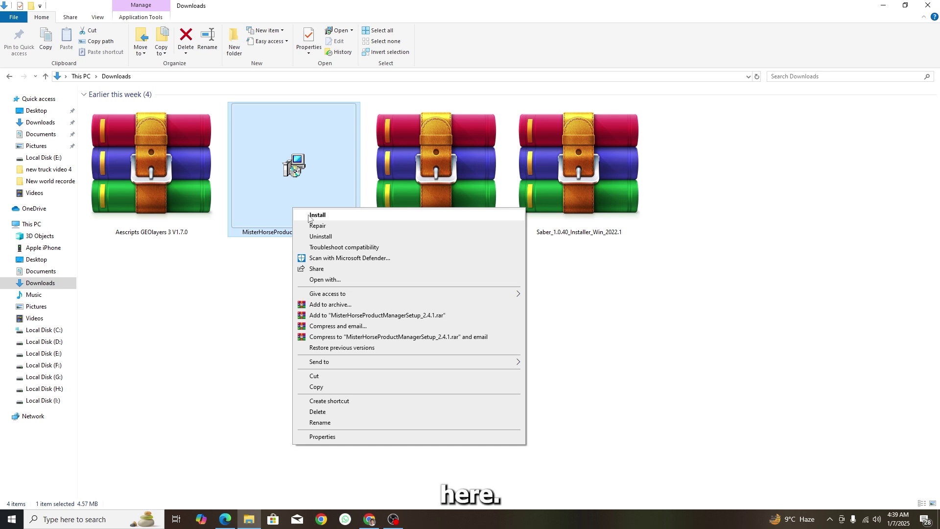
Install Mister Horse Product Manager in its default Program Files folder for "Just me" and start its browser login.
click(317, 215)
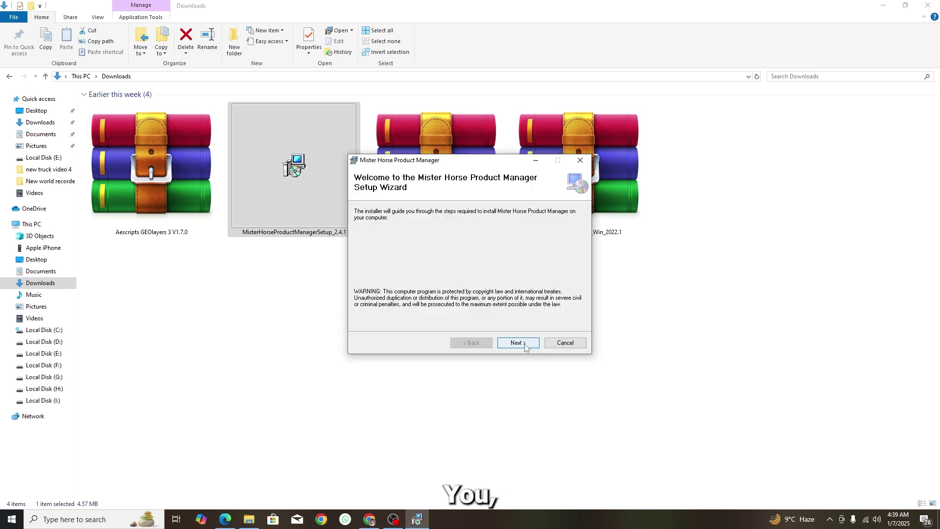
click(523, 344)
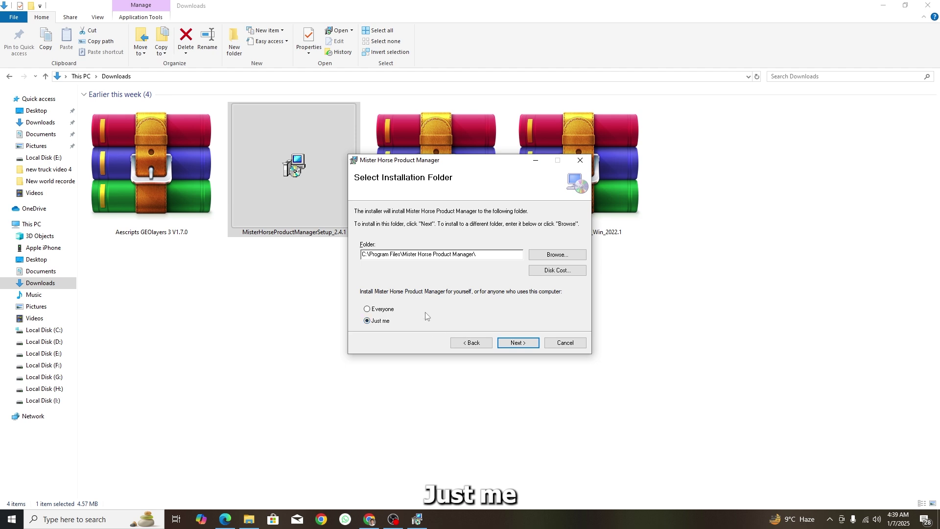
click(519, 342)
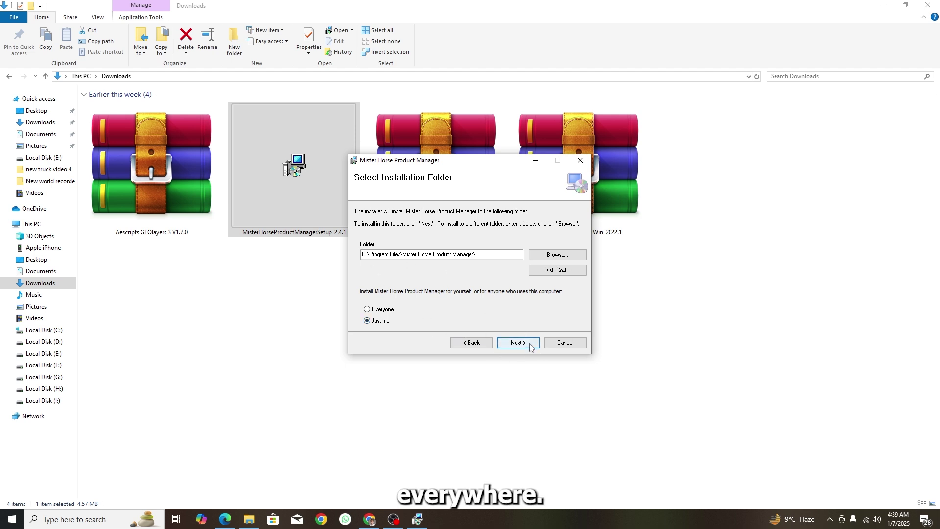
click(529, 345)
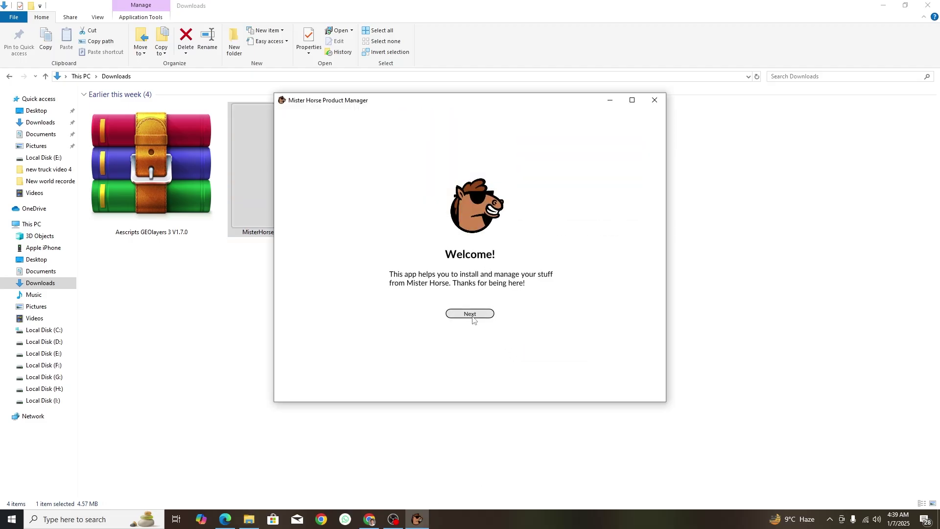
click(473, 316)
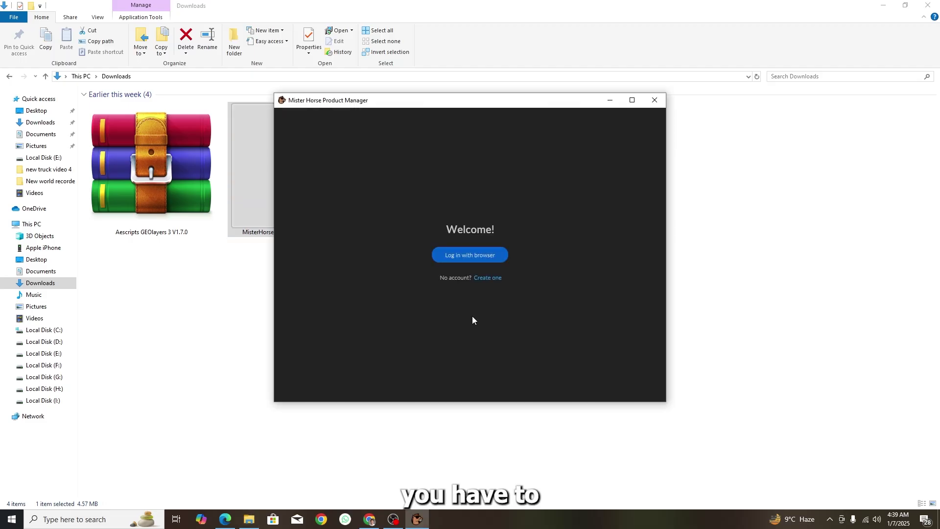
click(472, 256)
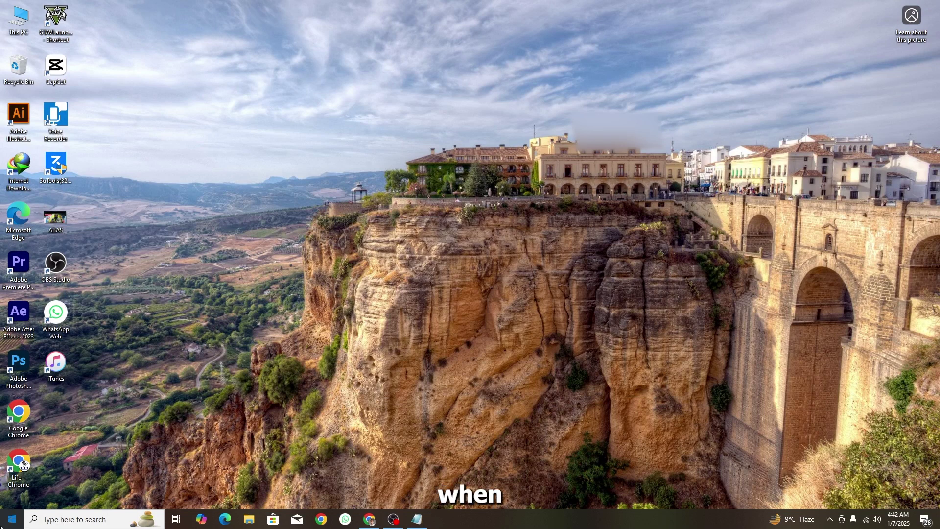
Reopen Mister Horse Product Manager, install Animation Composer 3 and the Starter Pack for After Effects, and close it.
key(super)
click(46, 225)
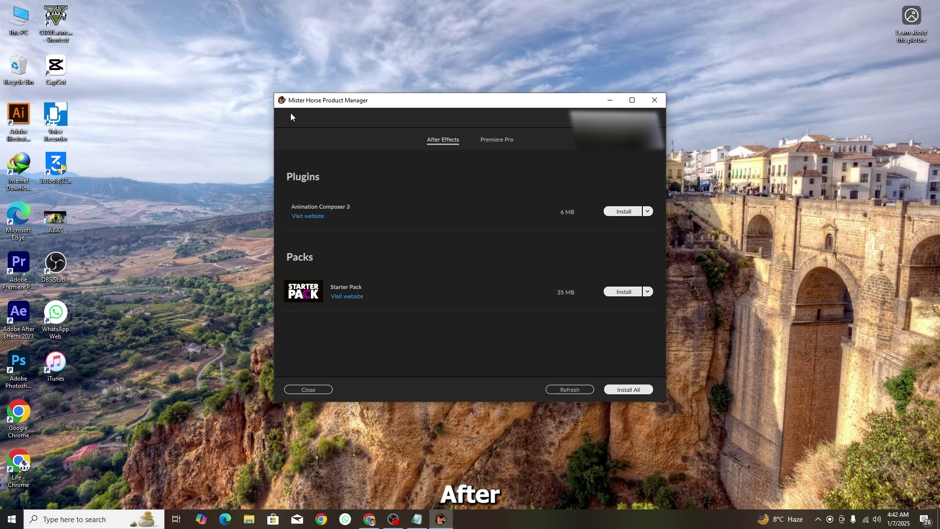
click(502, 143)
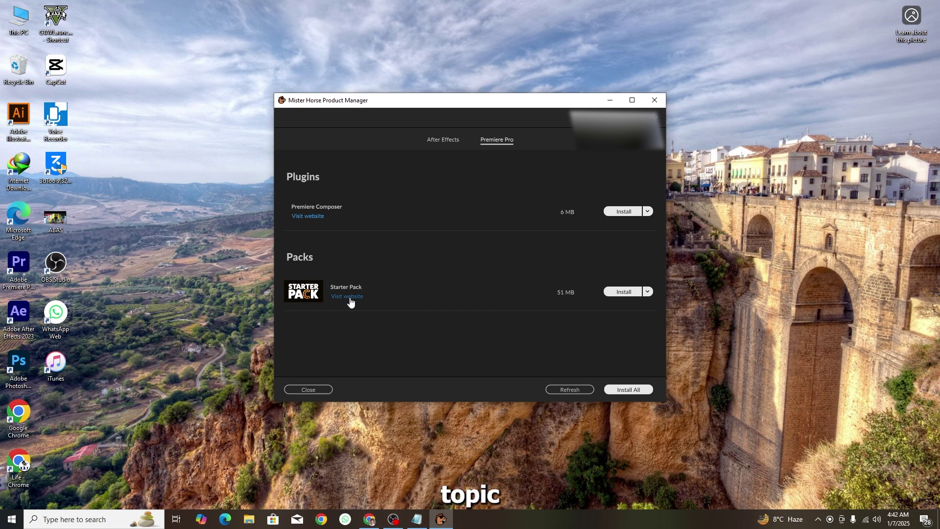
click(444, 142)
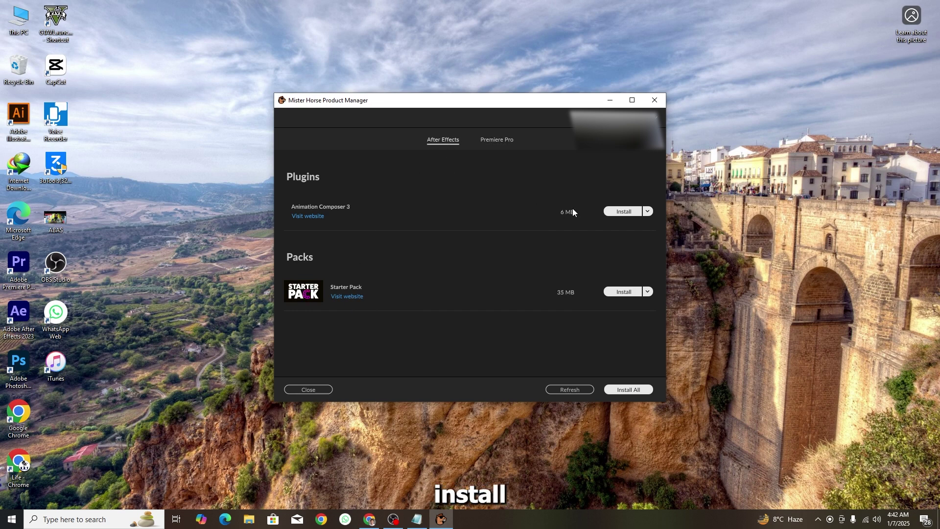
click(625, 212)
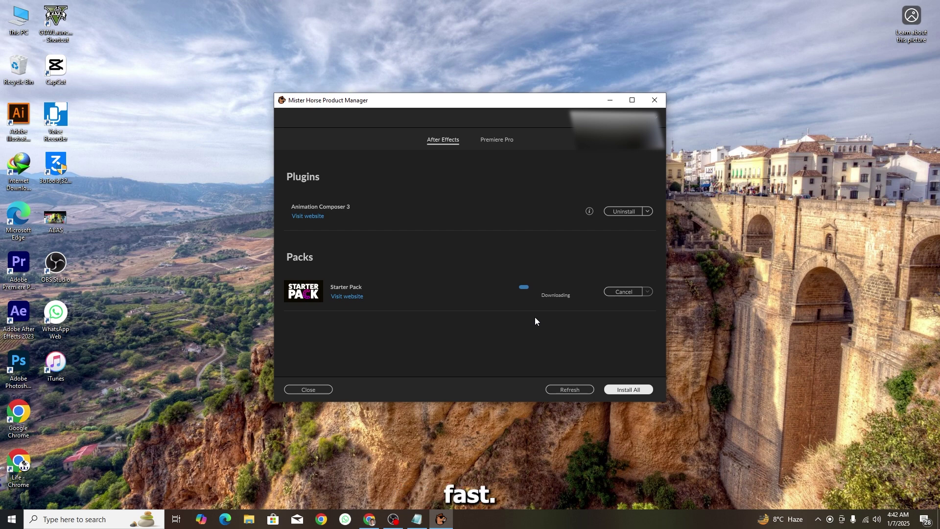
click(308, 389)
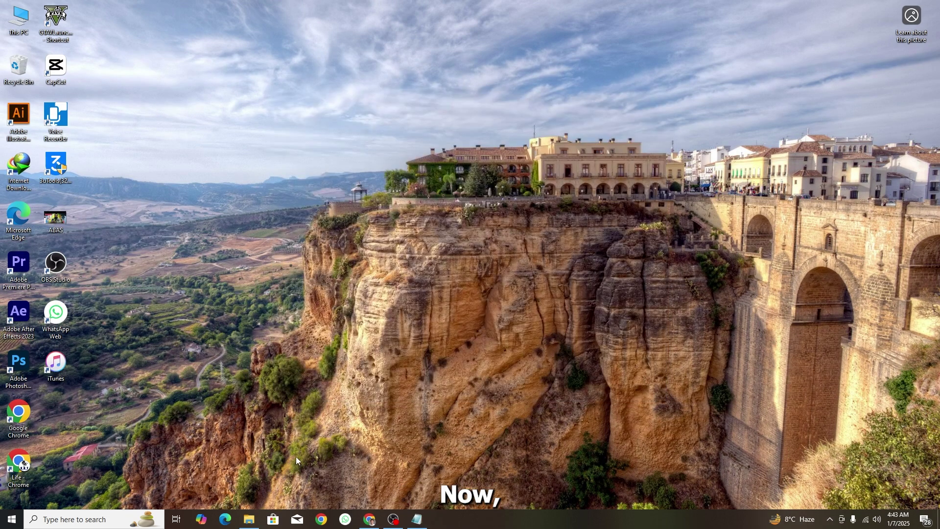
Extract the Saber_1.0.40_Installer_Win_2022.1 archive directly into the Downloads folder and refresh the file list.
click(248, 520)
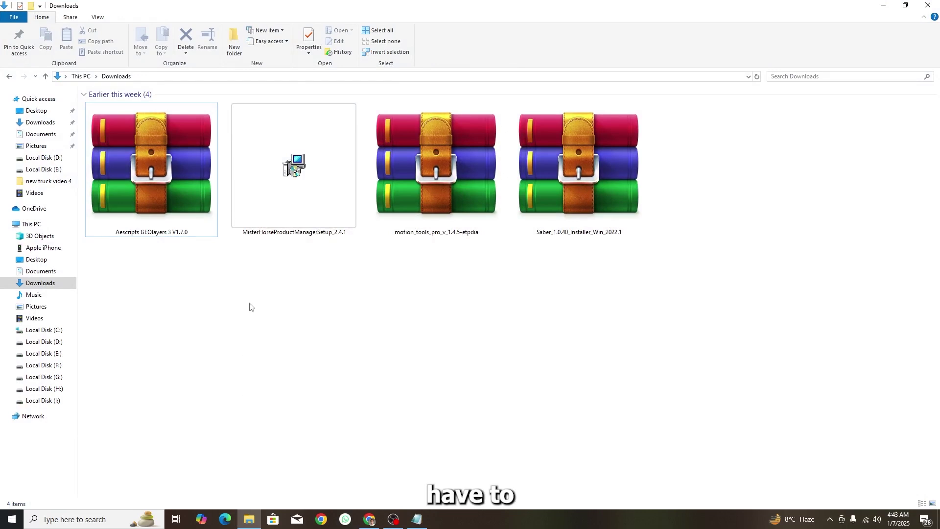
click(425, 235)
right_click(425, 225)
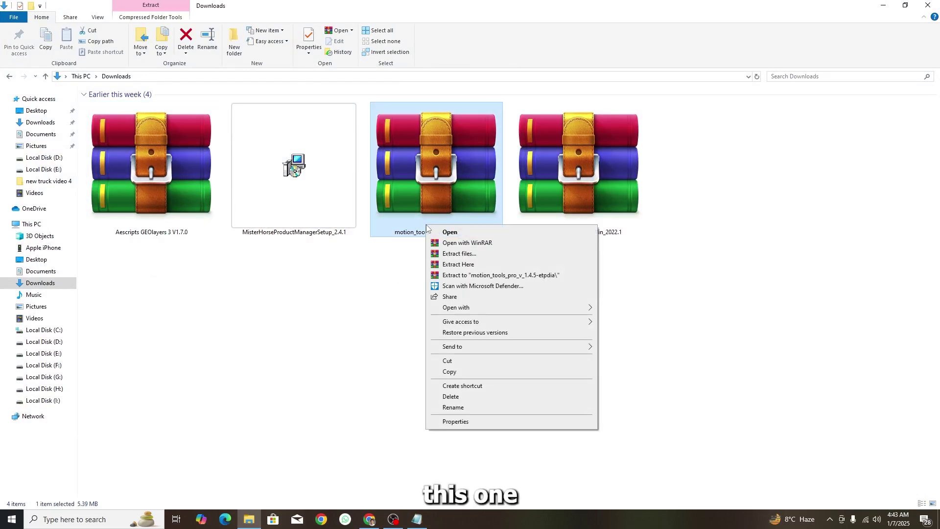
click(363, 252)
right_click(569, 214)
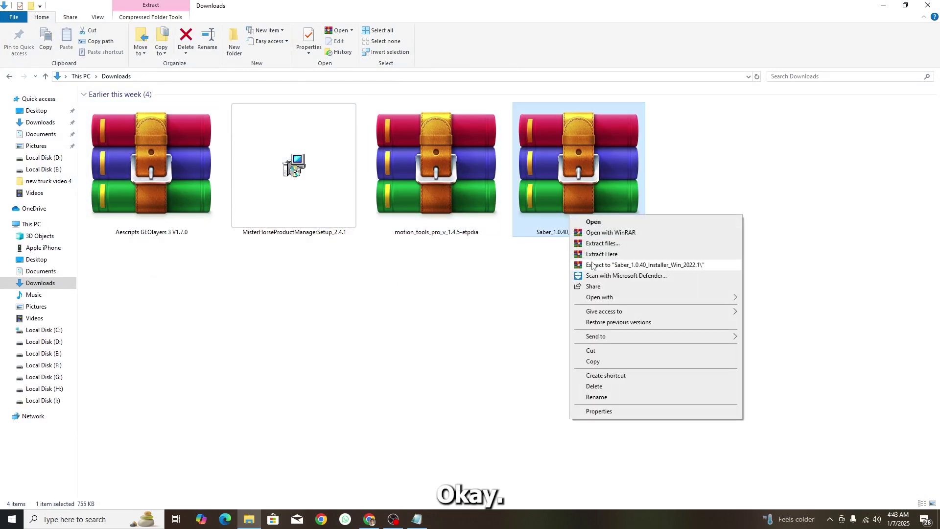
click(611, 258)
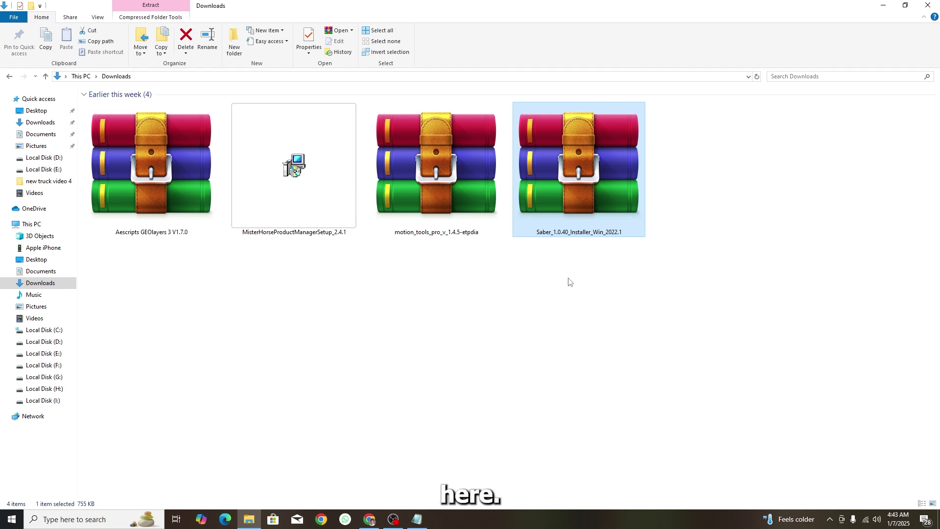
right_click(542, 263)
click(539, 316)
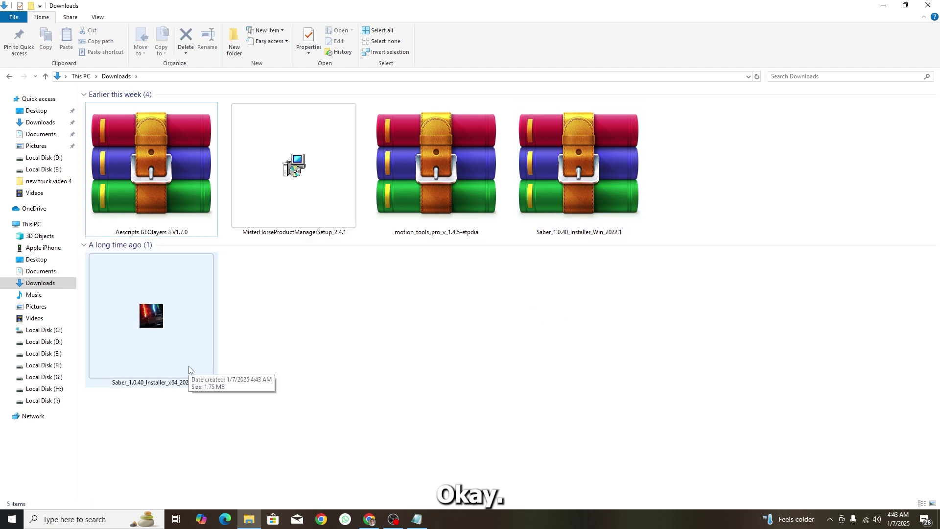
Run the extracted Saber_1.0.40_Installer_x64_2022 file and accept the license agreement.
double_click(189, 367)
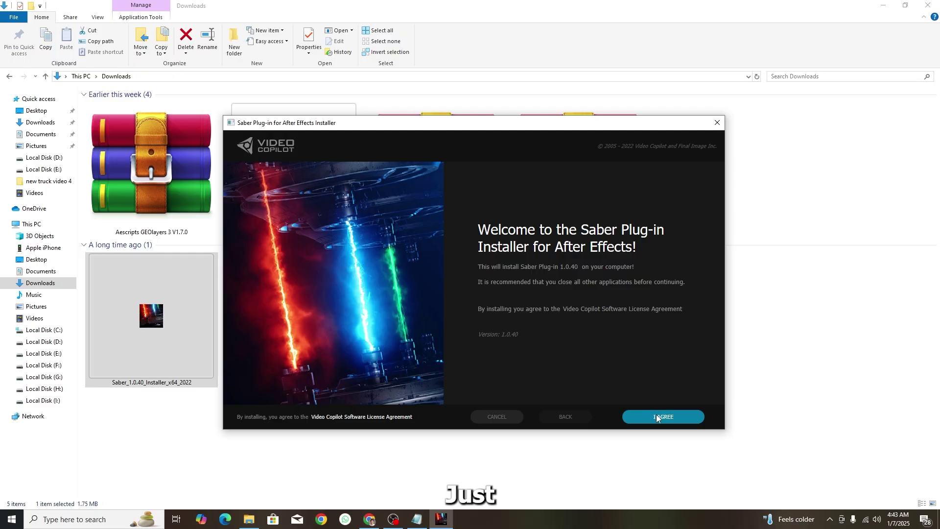
click(664, 417)
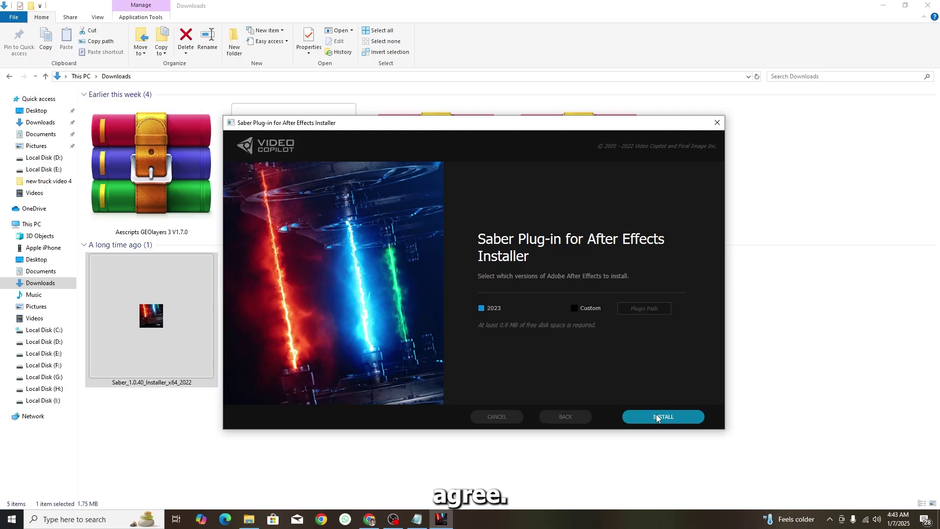
Set Saber's custom plugin path to C:\Program Files (x86)\Common Files\Adobe\CEP\extensions and install it there and for After Effects 2023.
click(631, 308)
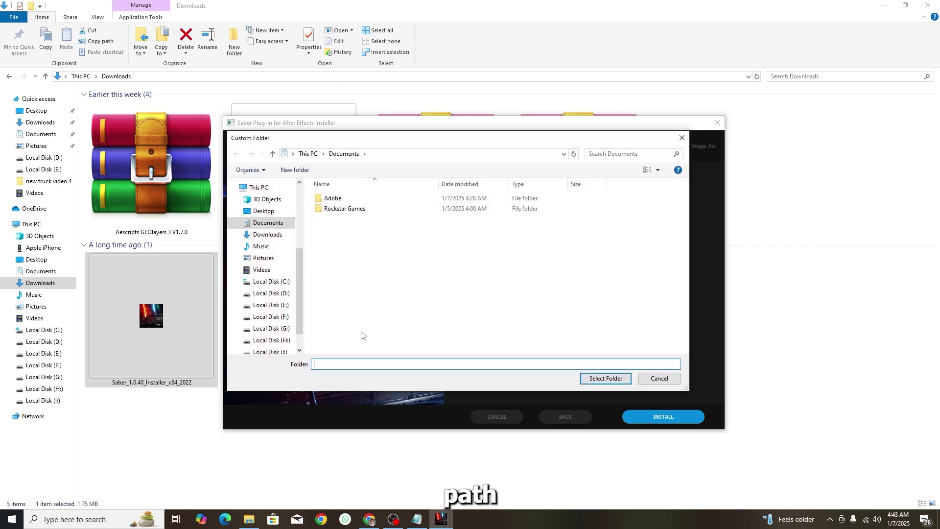
click(270, 282)
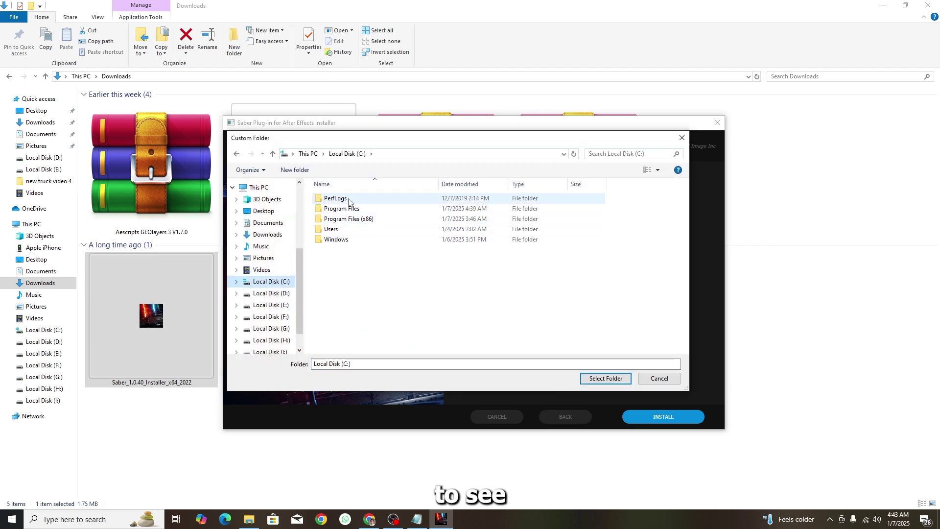
double_click(352, 219)
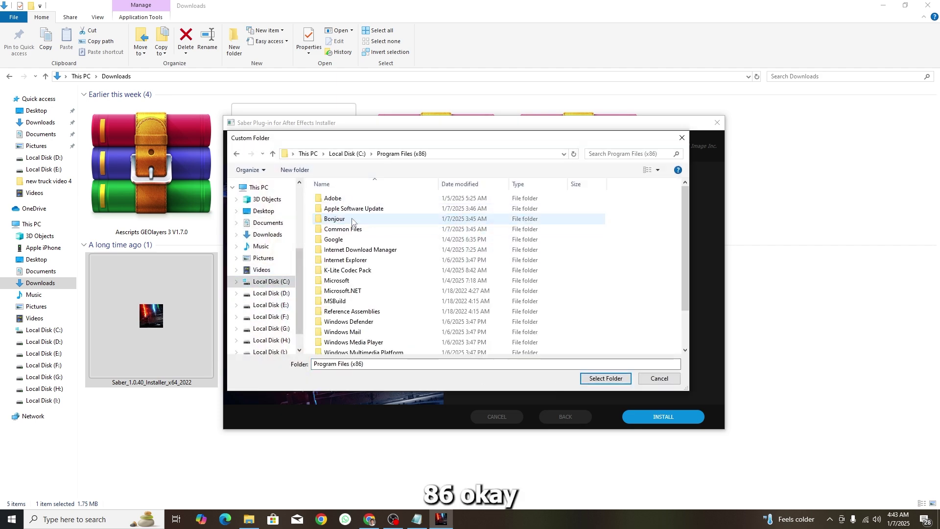
double_click(333, 198)
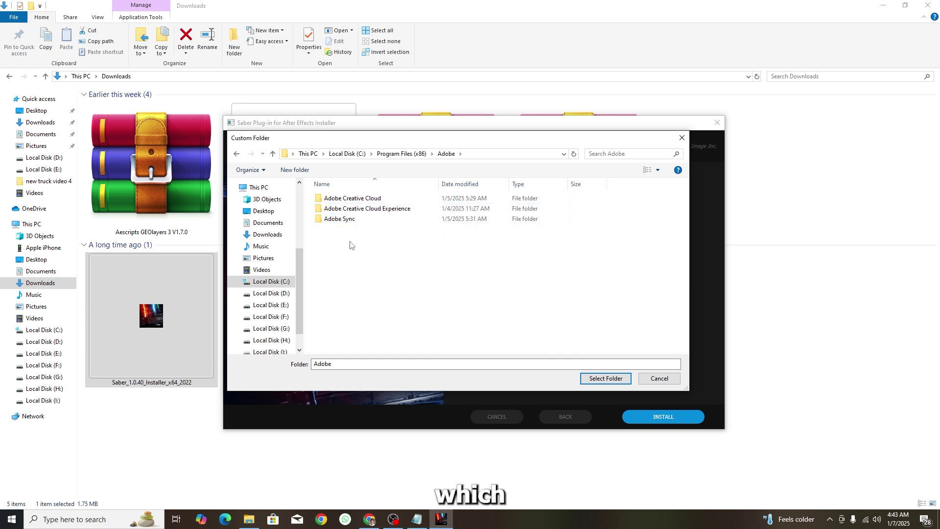
click(237, 153)
double_click(346, 229)
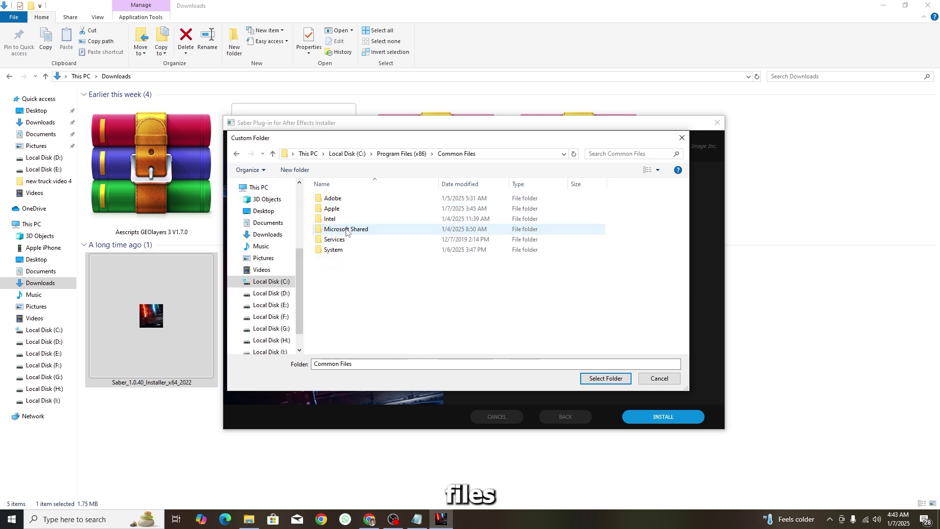
double_click(333, 198)
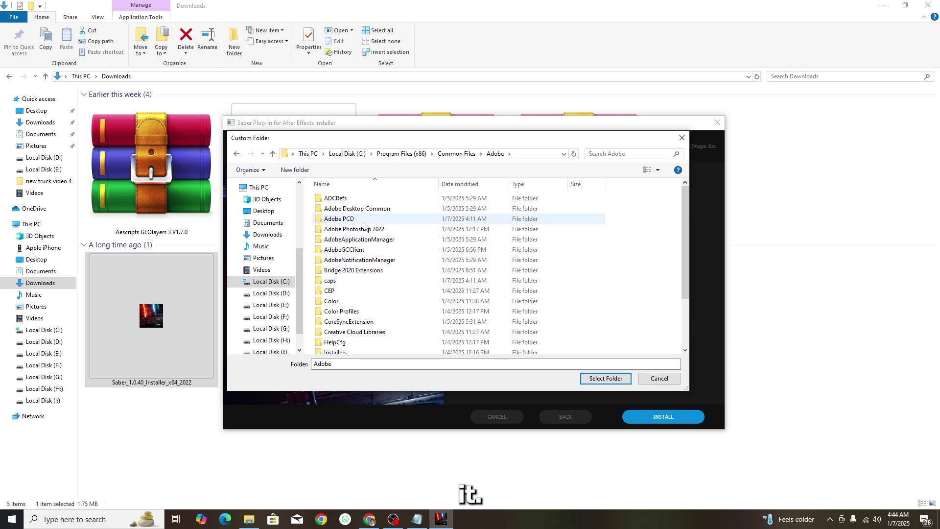
click(361, 293)
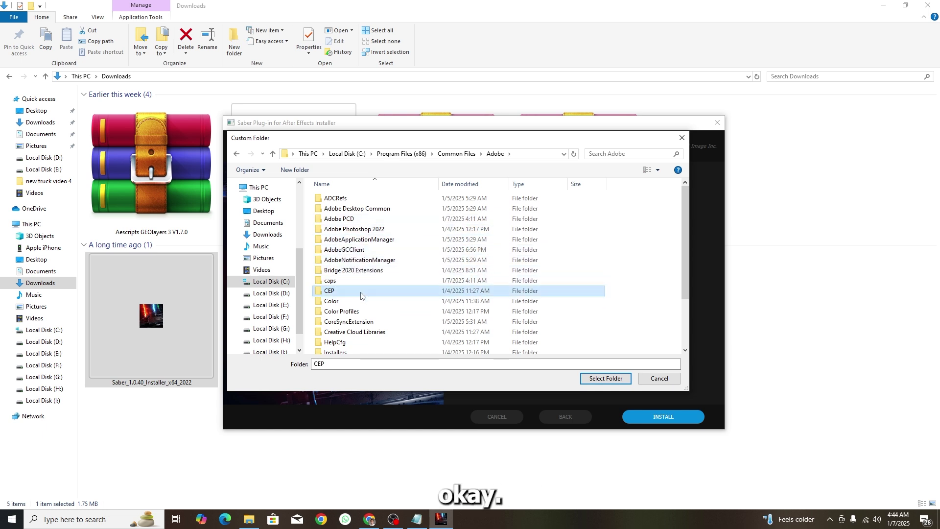
double_click(361, 293)
double_click(351, 200)
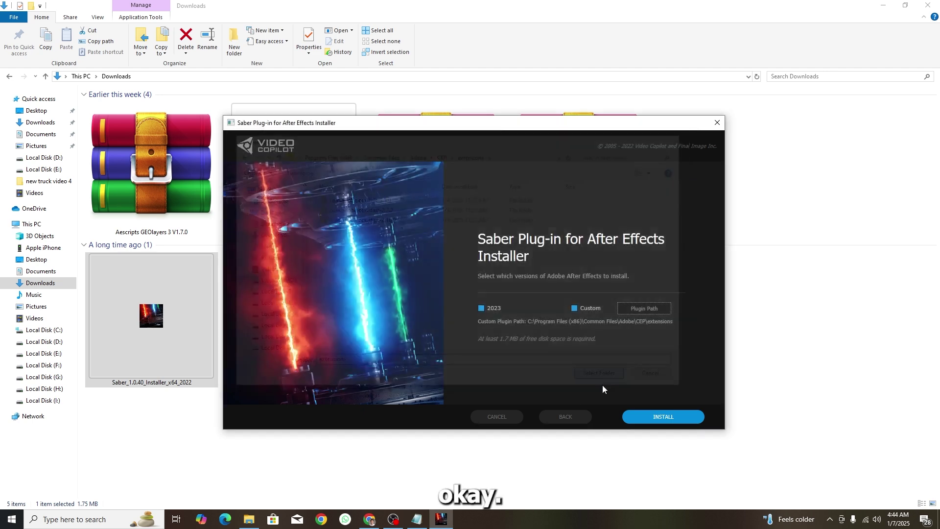
click(603, 379)
click(653, 421)
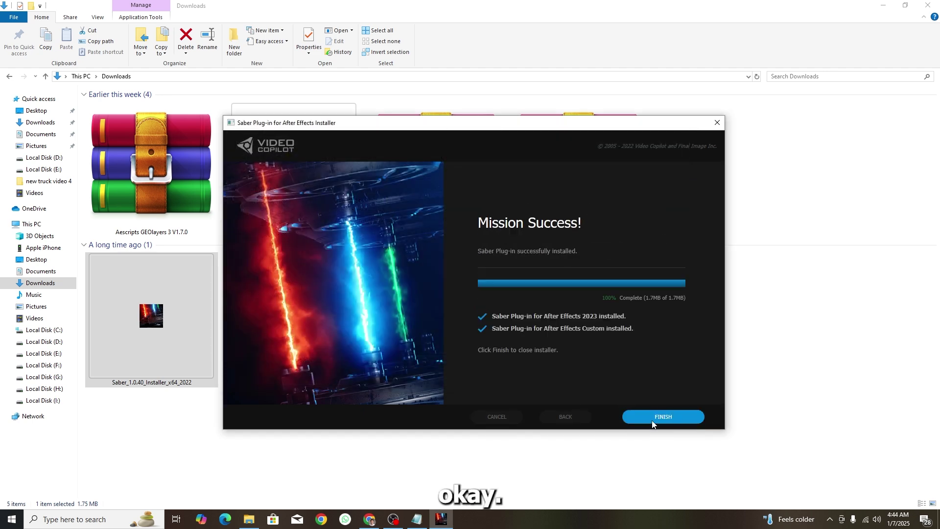
Close the finished Saber installer and extract the Aescripts GEOlayers 3 V1.7.0 archive directly into the Downloads folder.
click(649, 421)
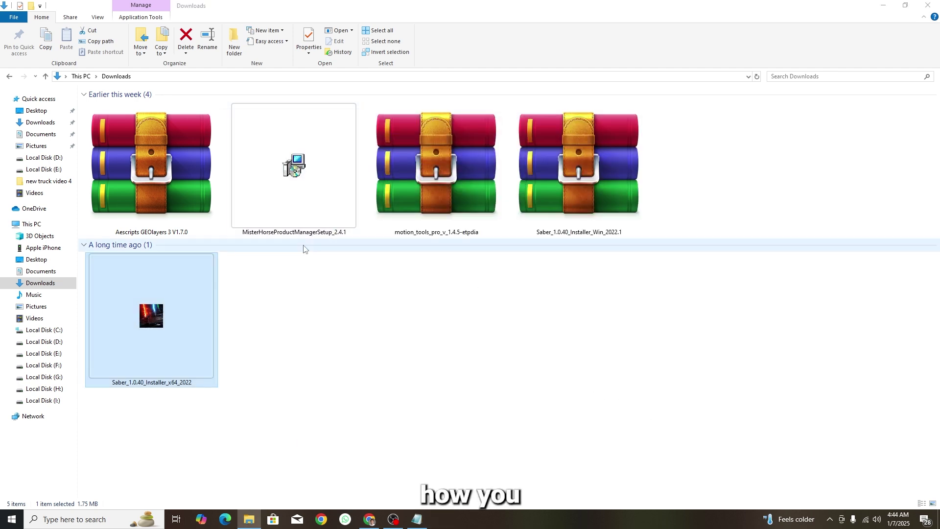
right_click(180, 225)
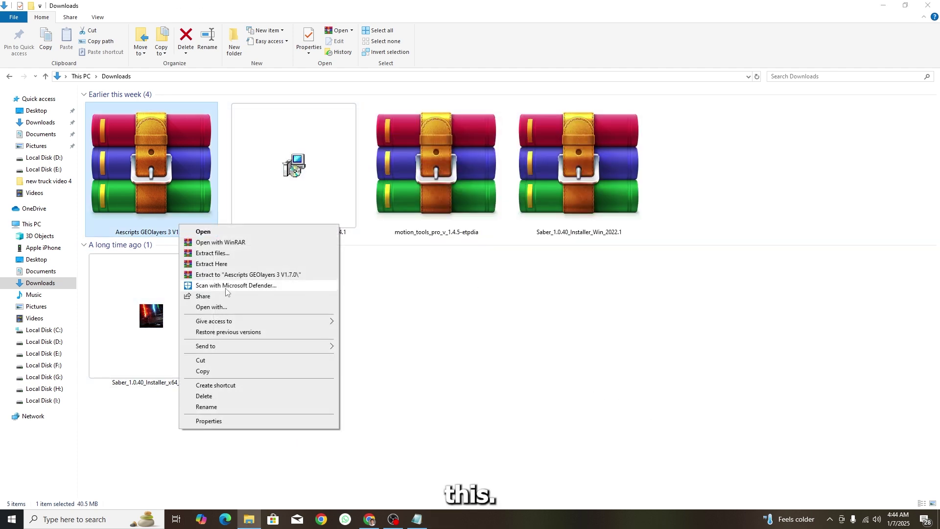
click(234, 265)
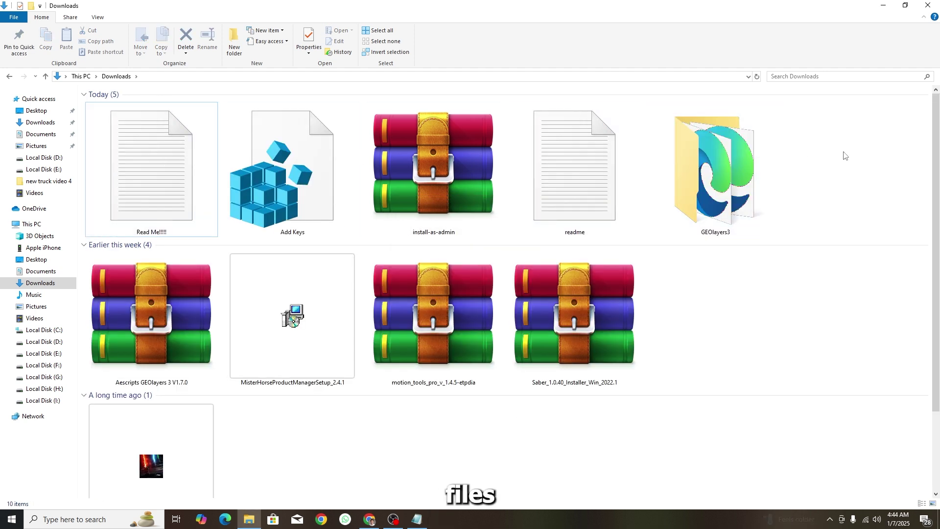
right_click(844, 155)
click(819, 209)
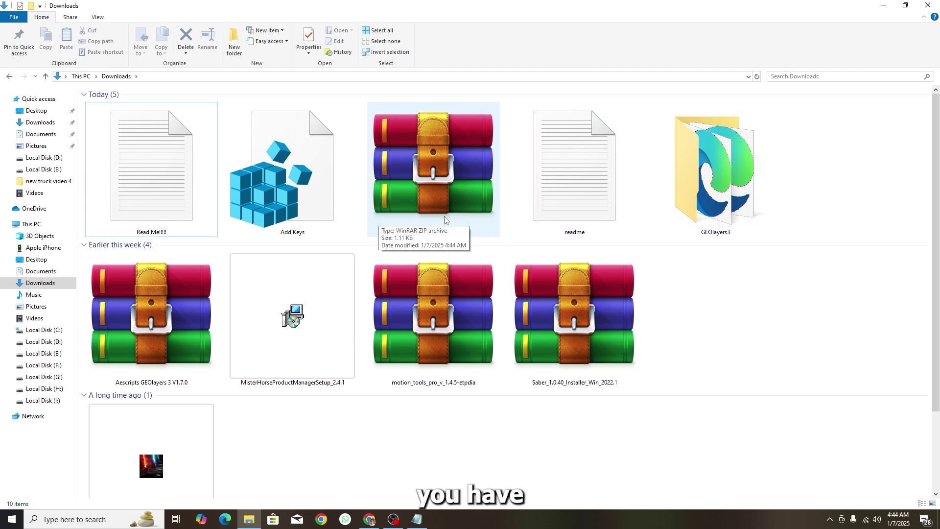
Look inside the extracted GEOlayers3 folder, return to Downloads and copy the whole folder.
double_click(718, 188)
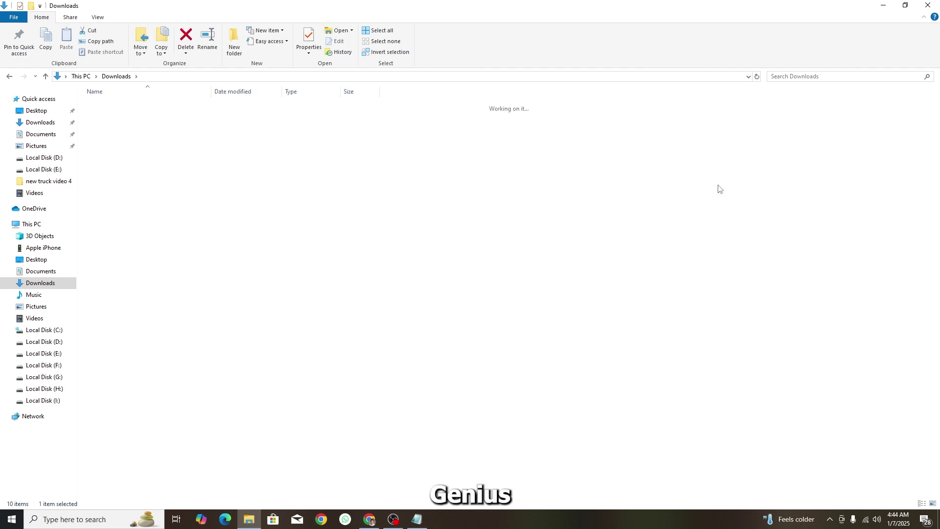
click(10, 77)
right_click(693, 161)
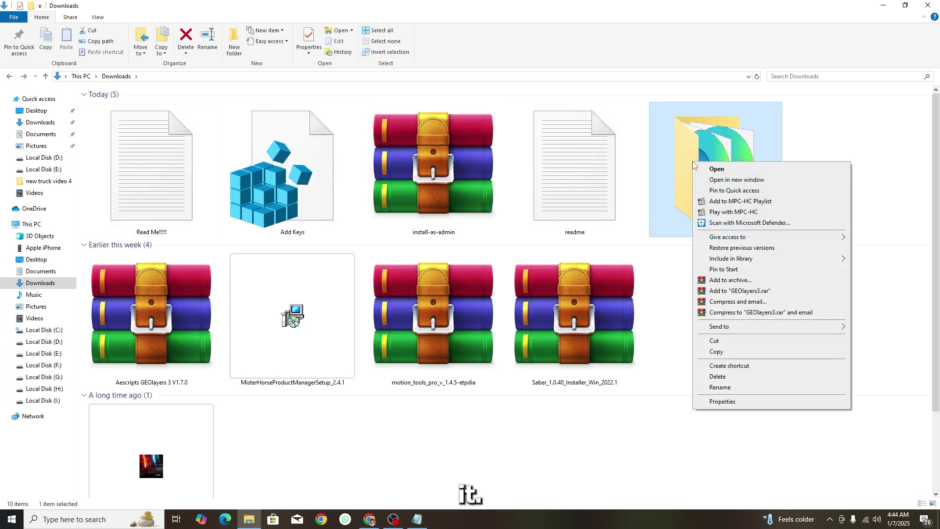
click(730, 351)
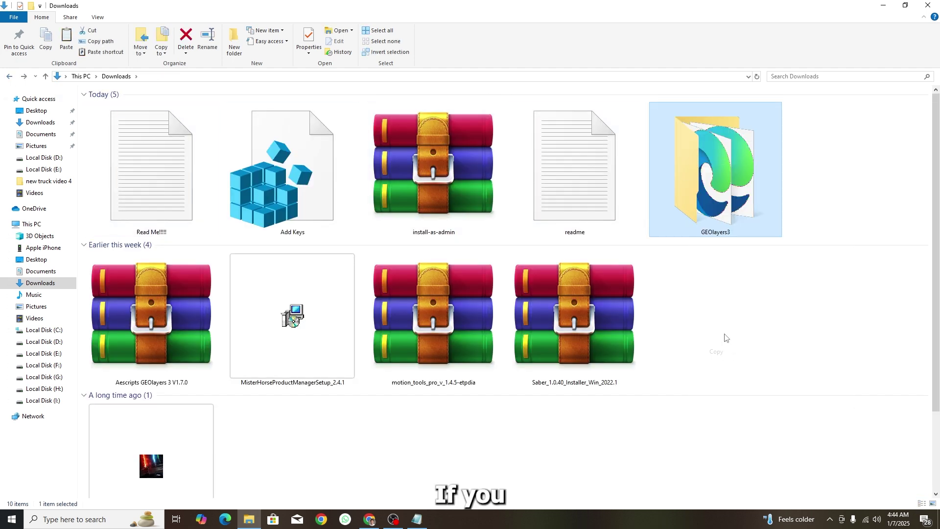
Open the folder C:\Program Files (x86)\Common Files\Adobe\CEP\extensions.
click(44, 330)
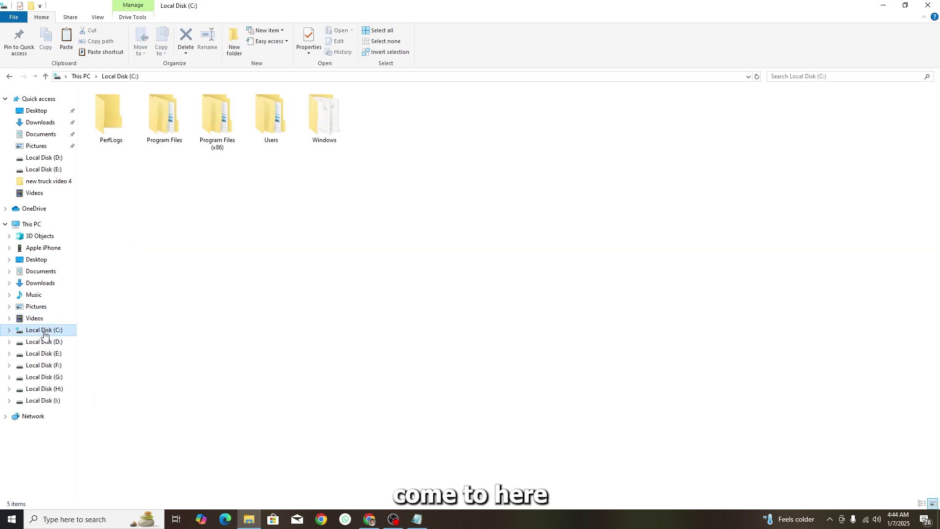
double_click(321, 128)
key(alt+Left)
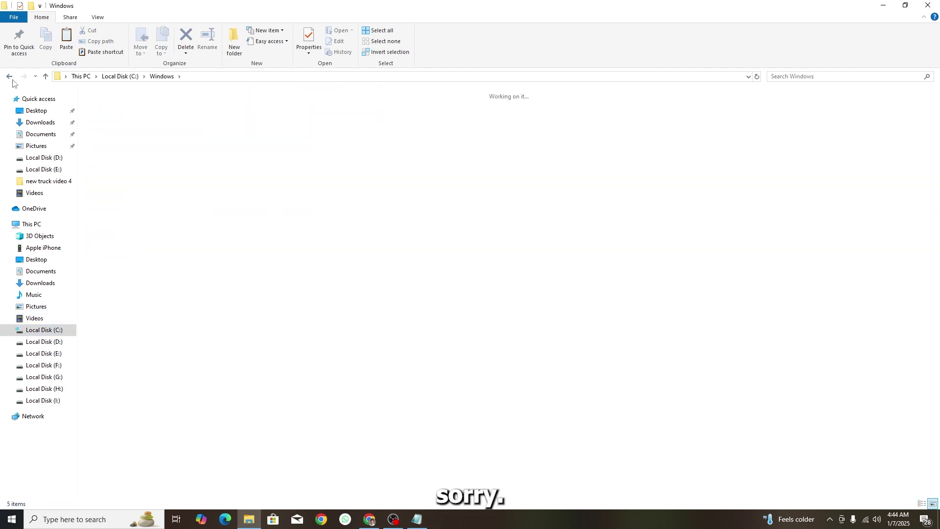
click(222, 147)
double_click(221, 151)
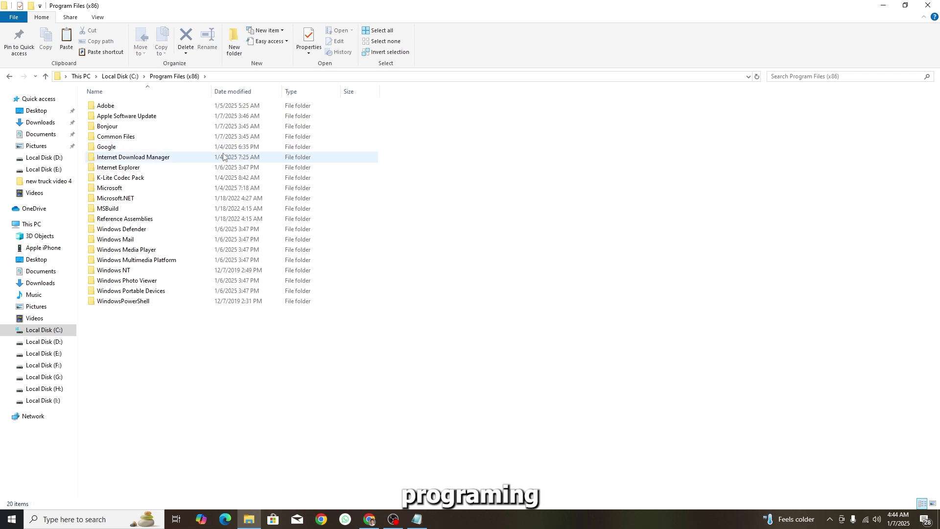
double_click(208, 137)
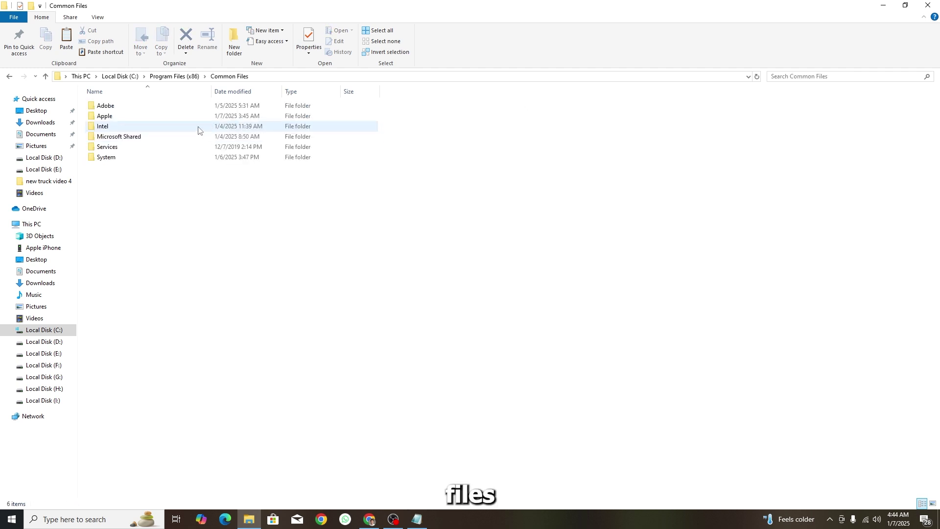
double_click(166, 108)
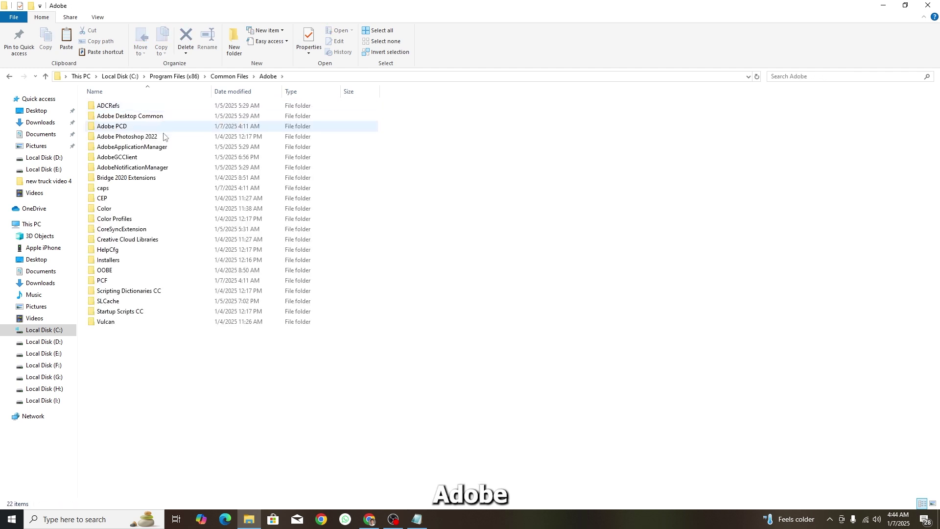
double_click(152, 198)
double_click(139, 109)
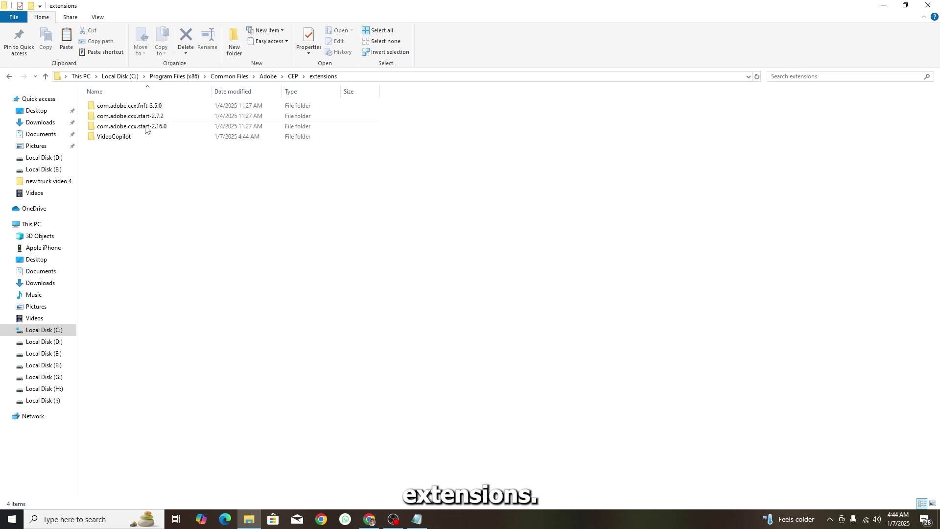
Paste the GEOlayers3 folder into extensions with administrator permission and return to the Downloads folder.
right_click(186, 184)
click(210, 264)
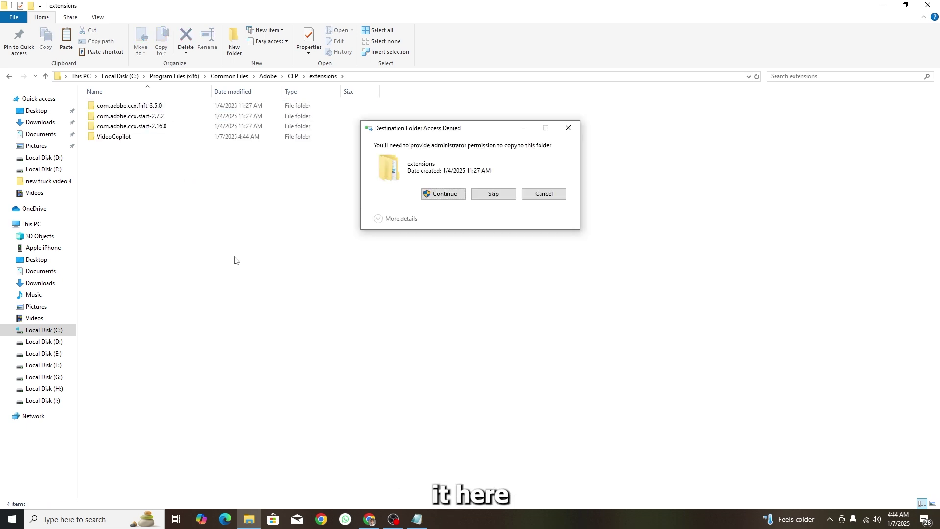
click(447, 194)
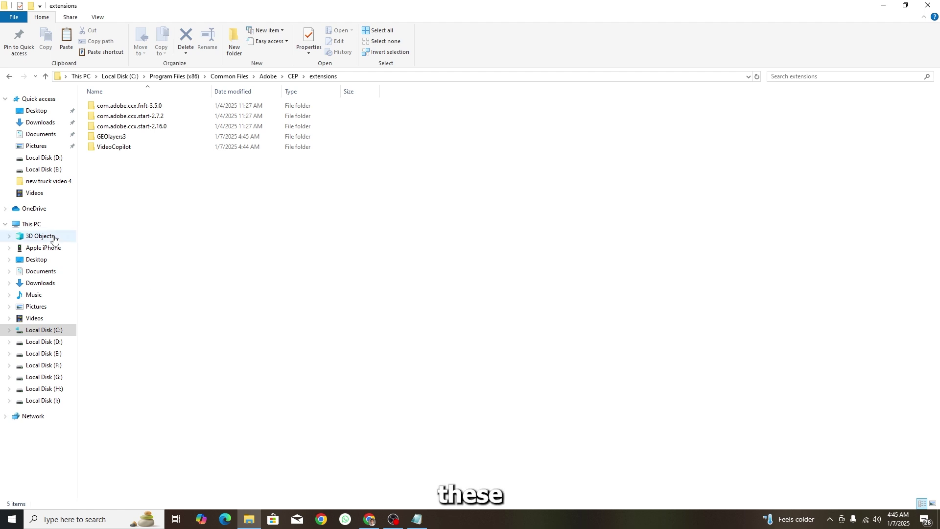
click(49, 288)
click(417, 358)
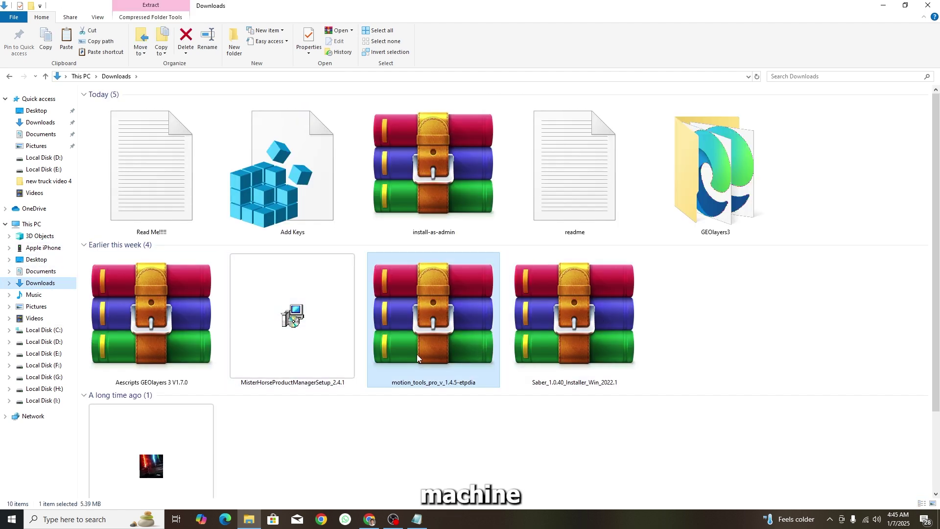
right_click(416, 357)
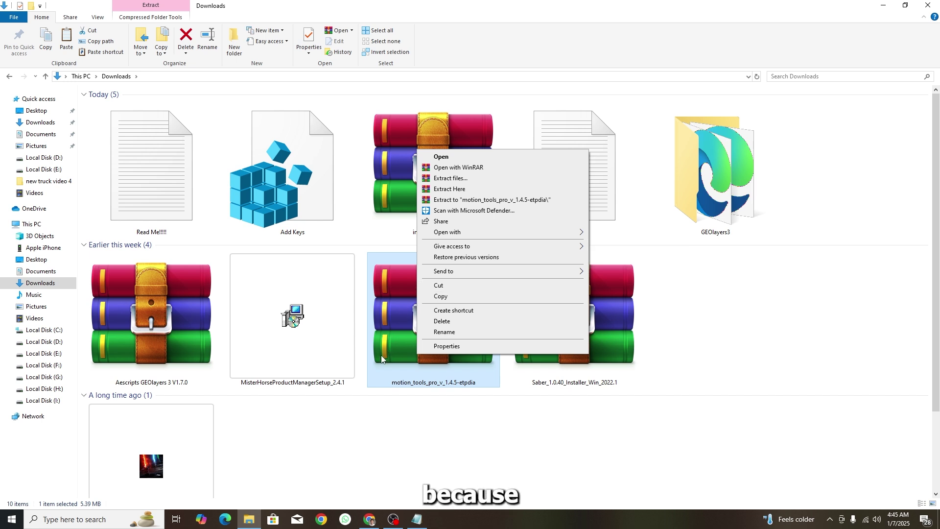
click(396, 402)
click(397, 406)
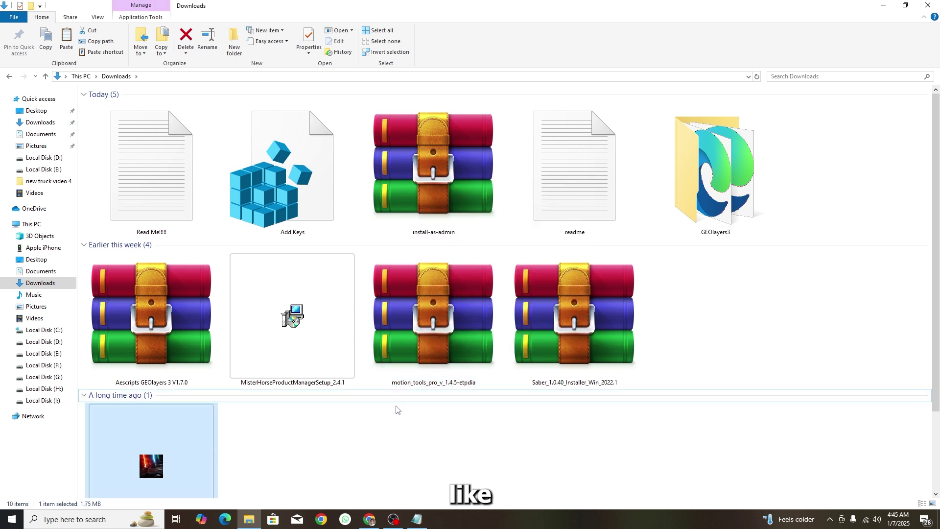
click(390, 432)
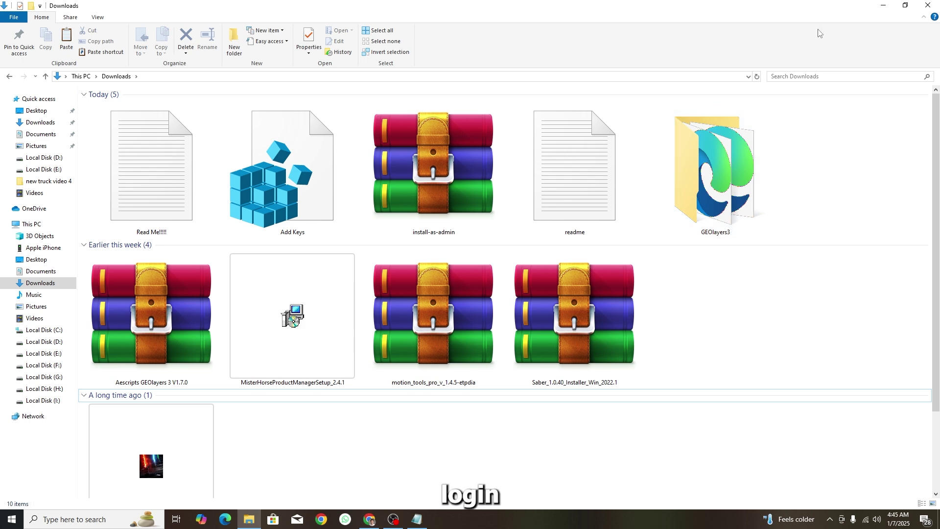
Extract the motion_tools_pro_v_1.4.5-etpdia archive directly into the Downloads folder.
right_click(457, 290)
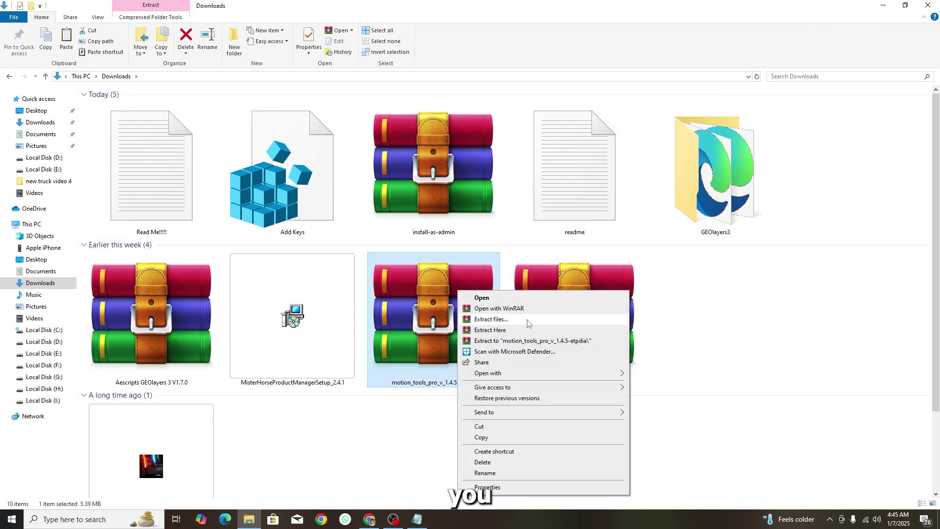
key(Escape)
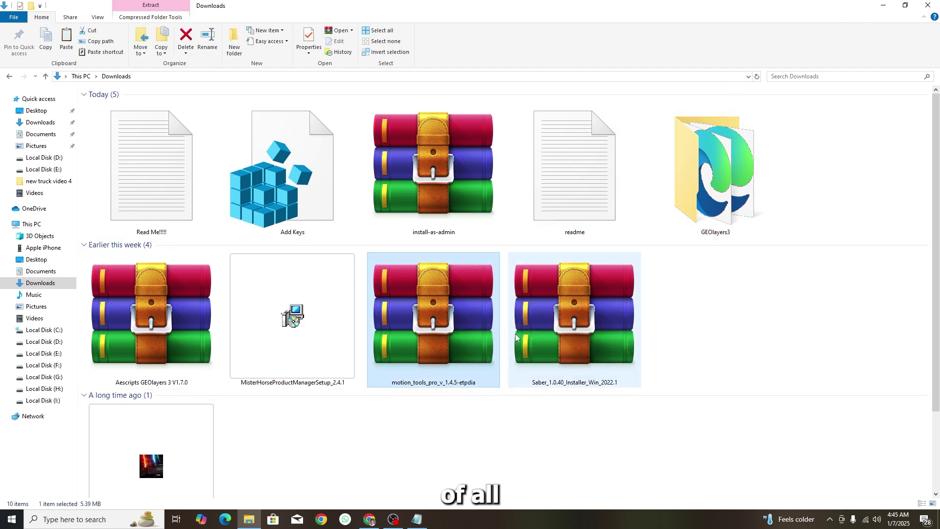
right_click(444, 408)
click(470, 316)
scroll(411, 387, down, 1)
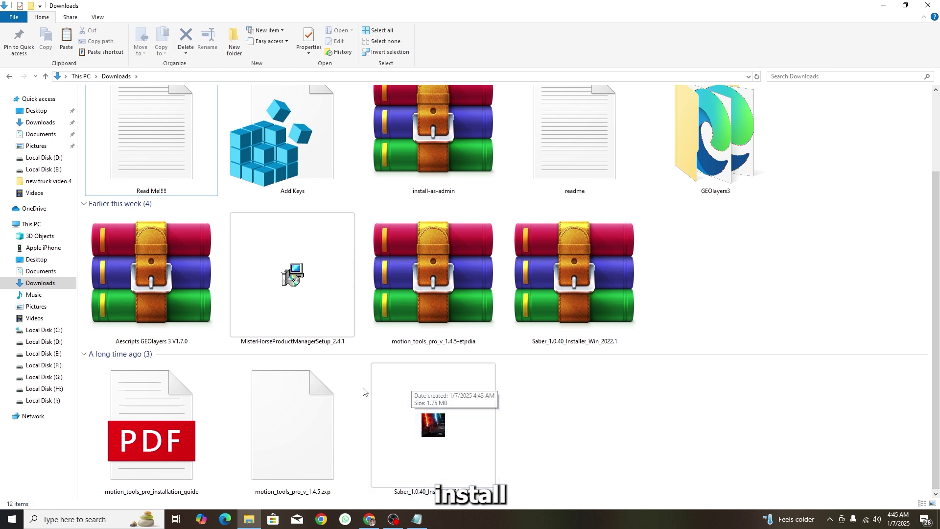
Try to open the extracted motion_tools_pro_v_1.4.5.zxp file.
click(290, 447)
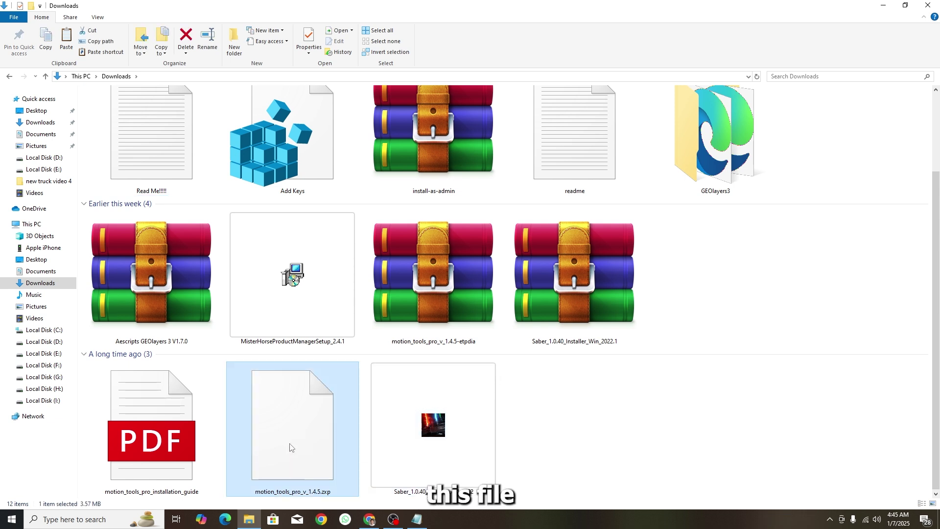
double_click(290, 447)
click(544, 417)
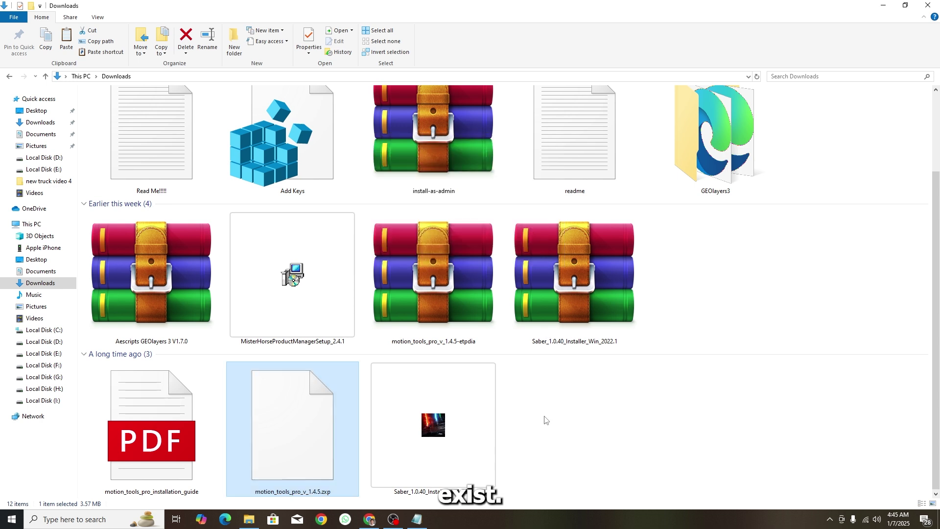
Open the motion_tools_pro_installation_guide PDF in Microsoft Edge, view its linked ZXP/UXP Installer download page, and minimize the browser.
double_click(179, 419)
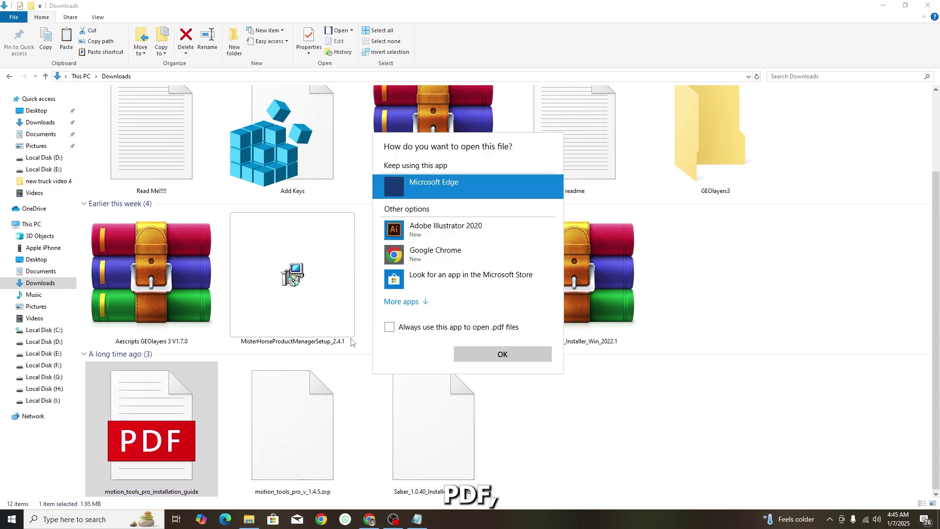
click(497, 351)
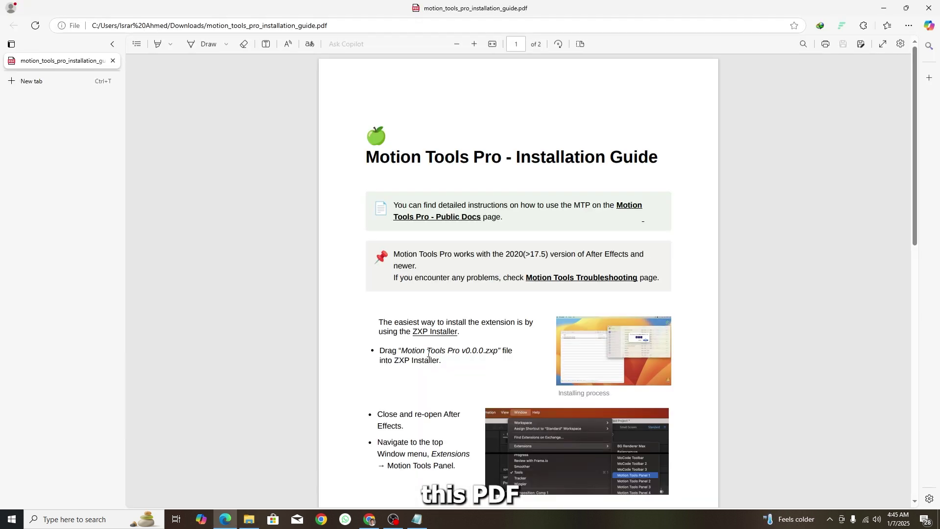
scroll(394, 345, down, 1)
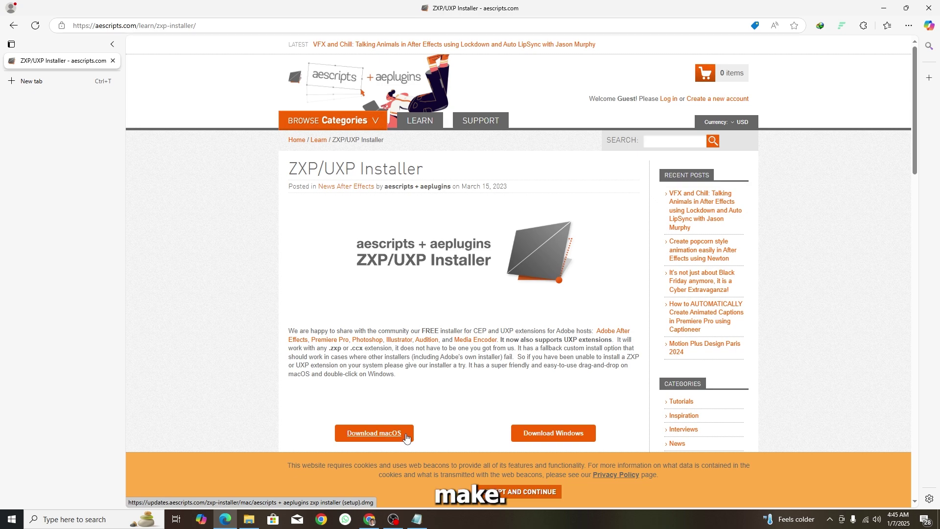
click(884, 8)
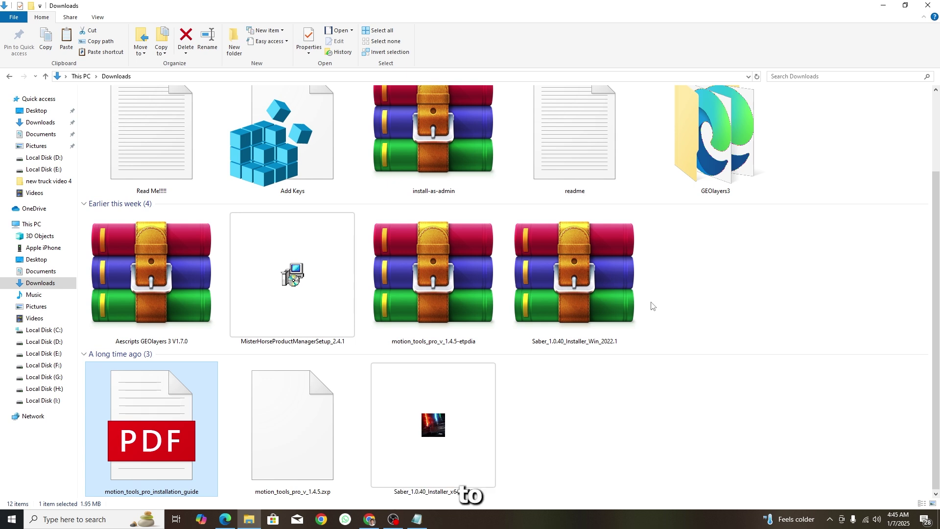
Minimize the Downloads window, launch Adobe After Effects 2023 from the desktop and create a new project.
scroll(706, 220, up, 1)
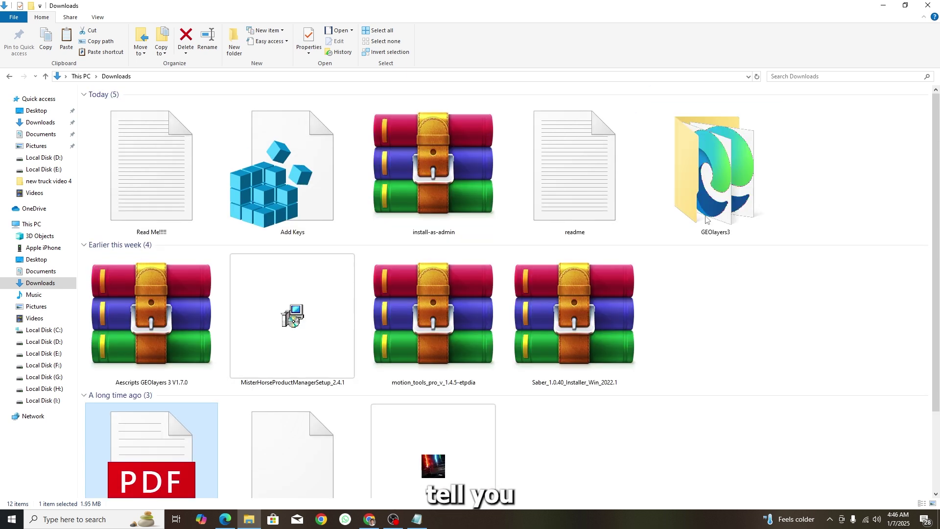
click(885, 5)
right_click(296, 179)
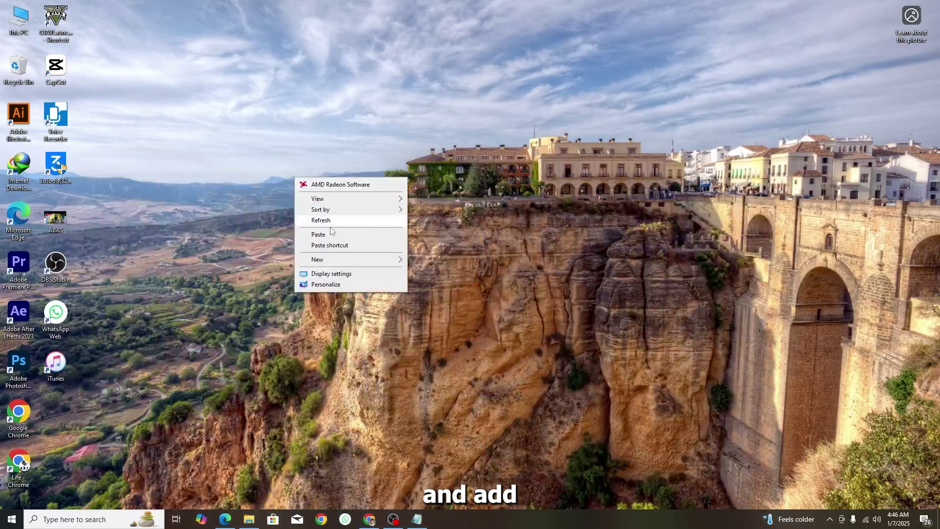
click(324, 221)
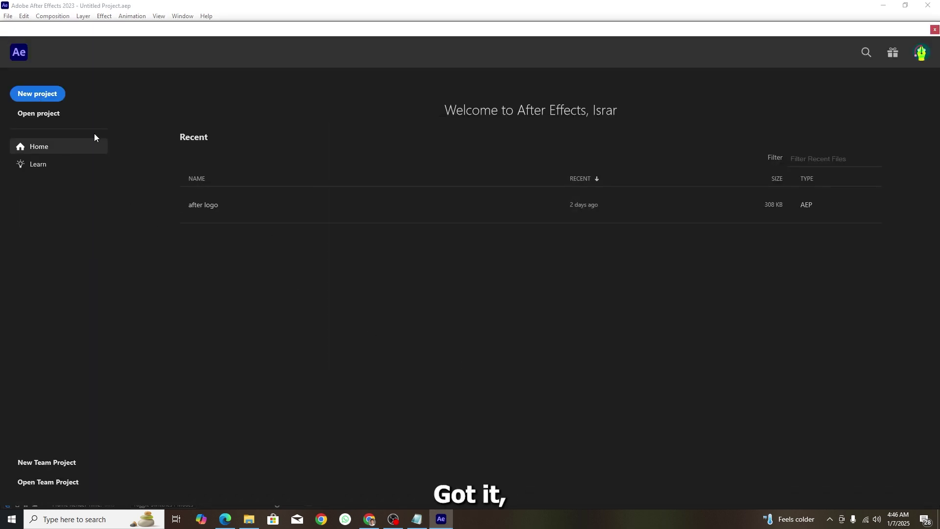
click(35, 96)
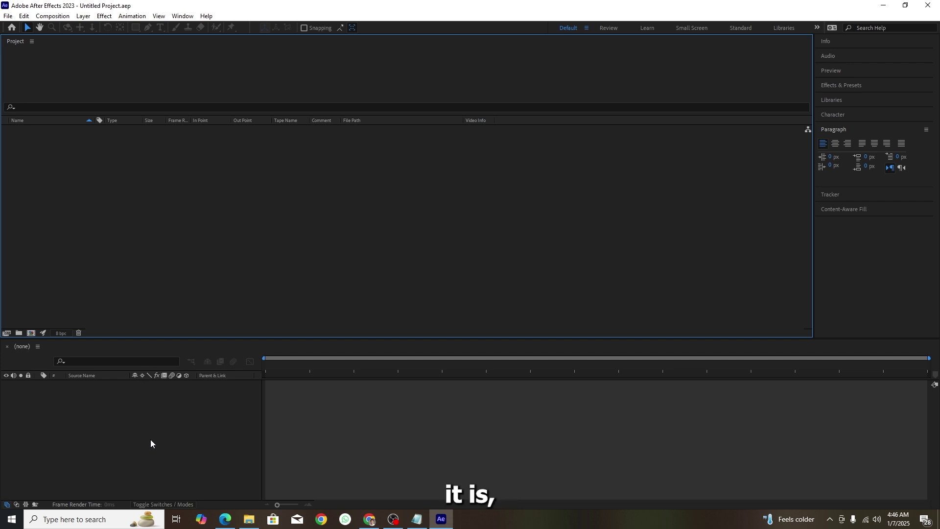
Reset the Default workspace in After Effects to its saved layout.
click(151, 418)
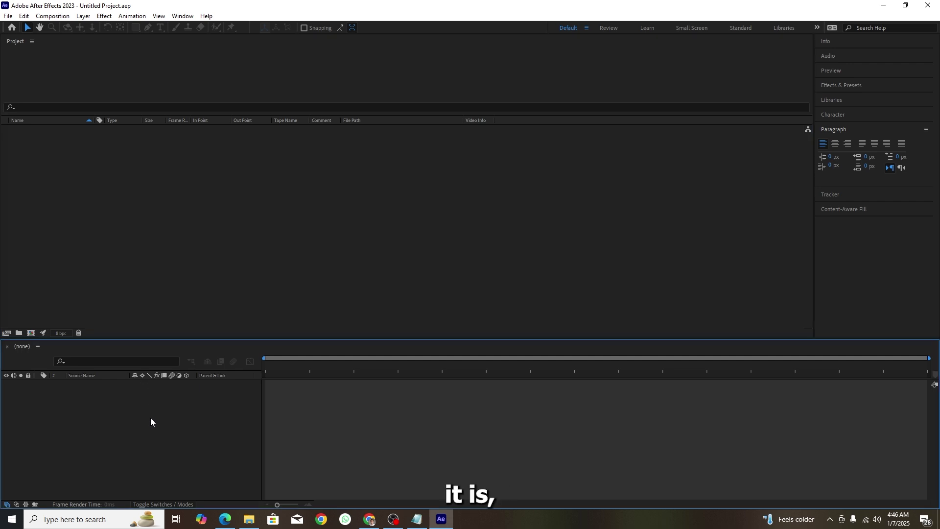
click(184, 17)
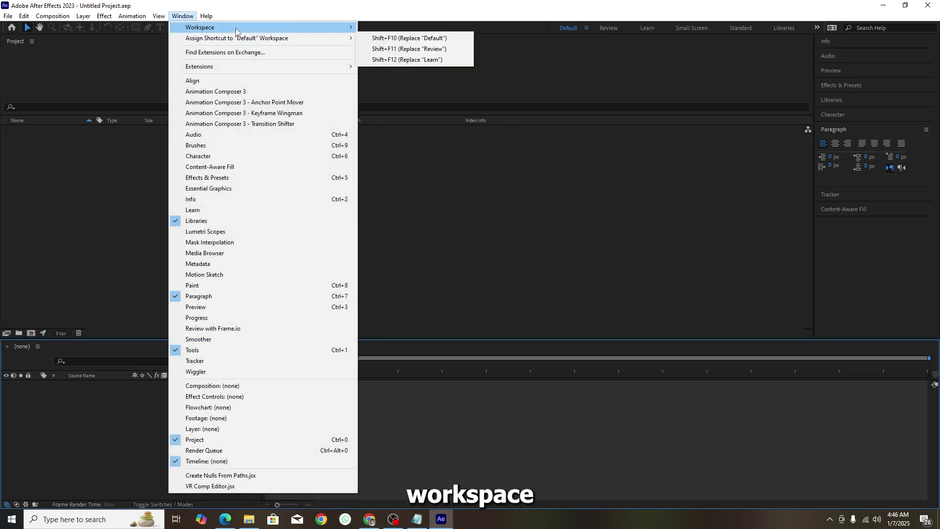
mouse_move(236, 31)
click(466, 202)
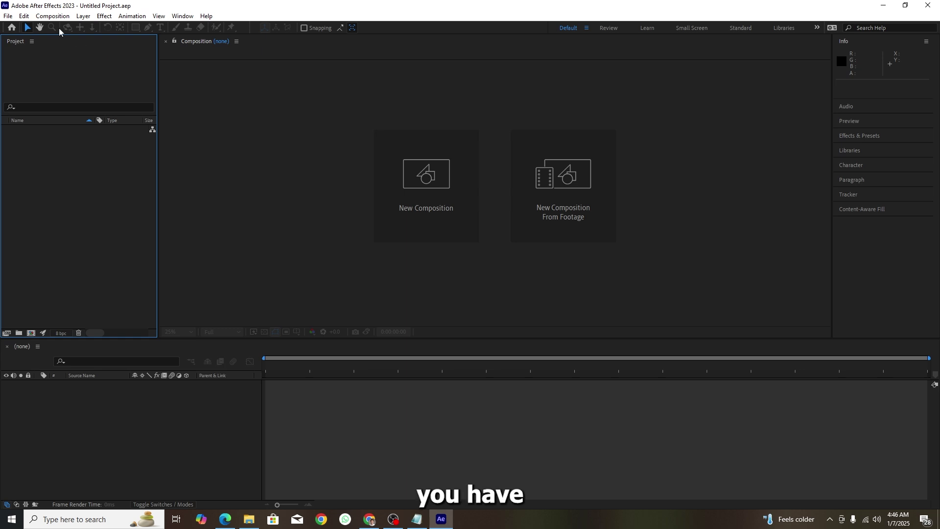
Check the available window panels and extensions for the installed GEOlayers 3 and Animation Composer 3 plugins.
click(182, 16)
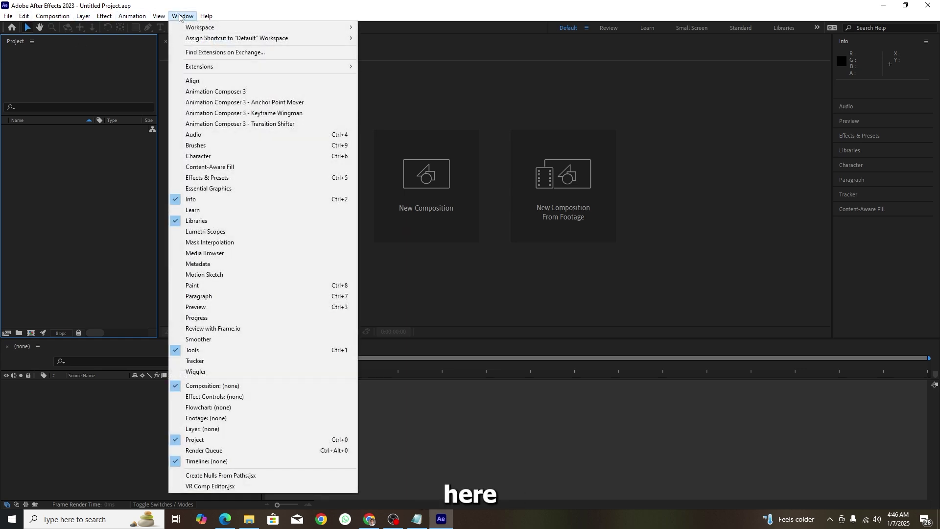
mouse_move(232, 63)
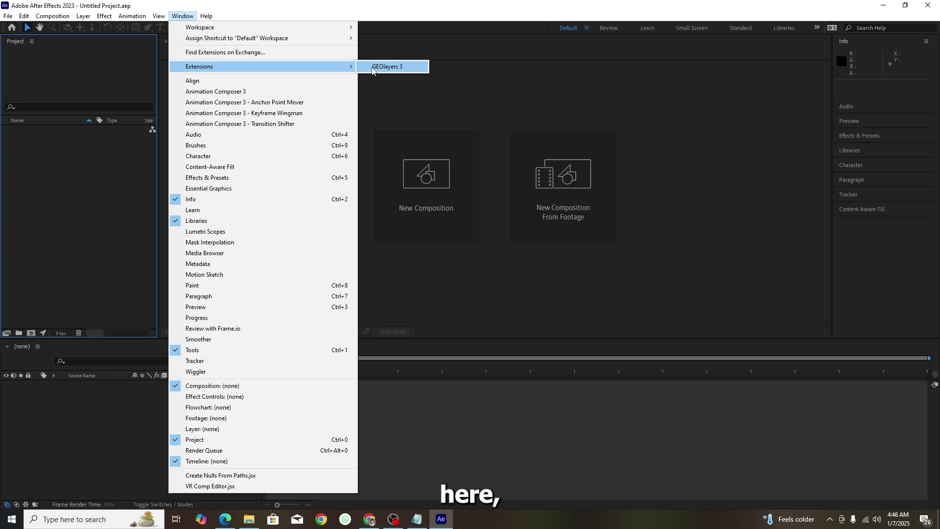
click(59, 88)
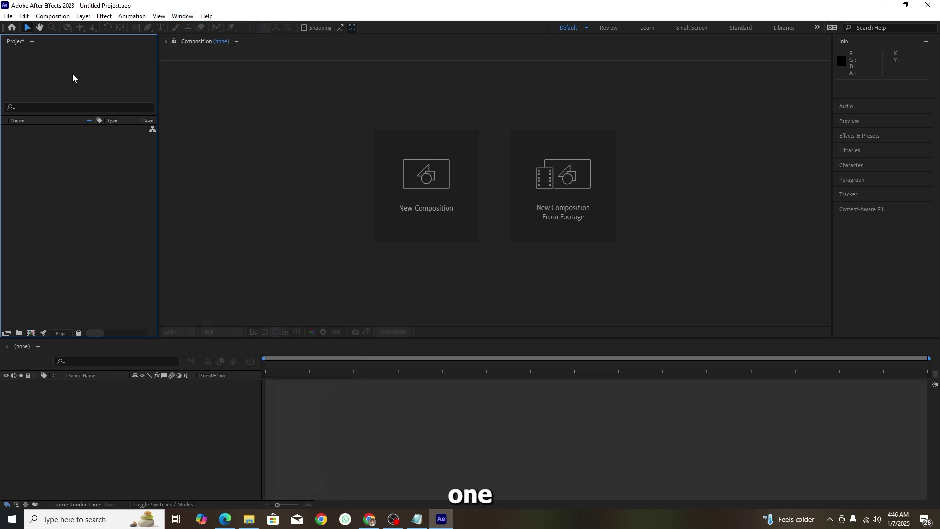
click(172, 16)
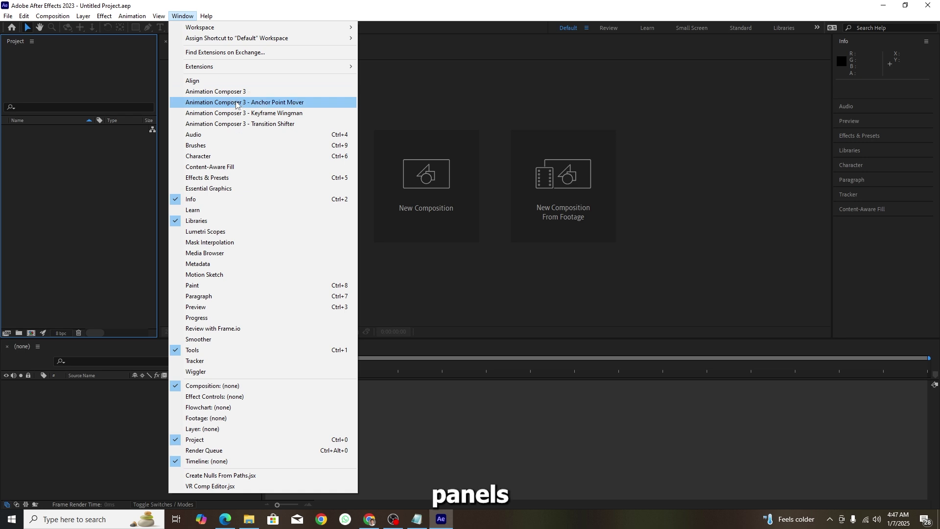
click(405, 81)
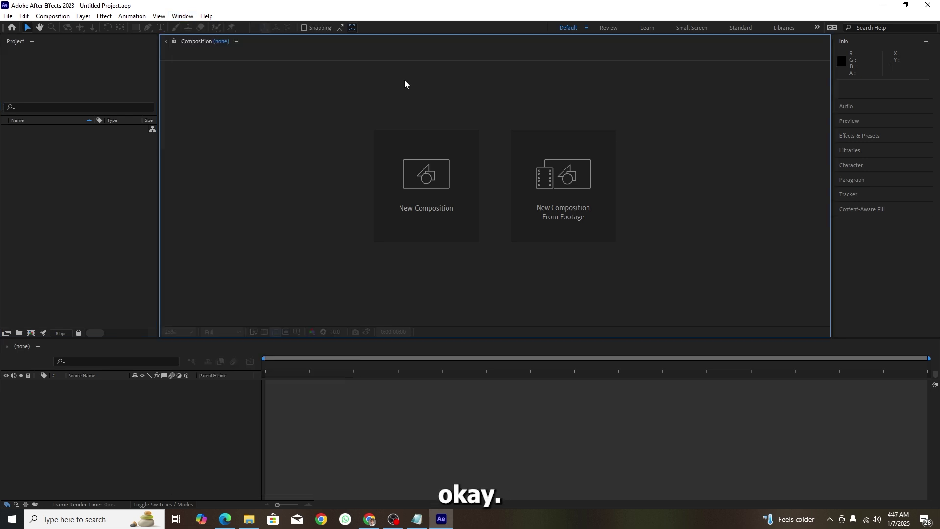
click(92, 81)
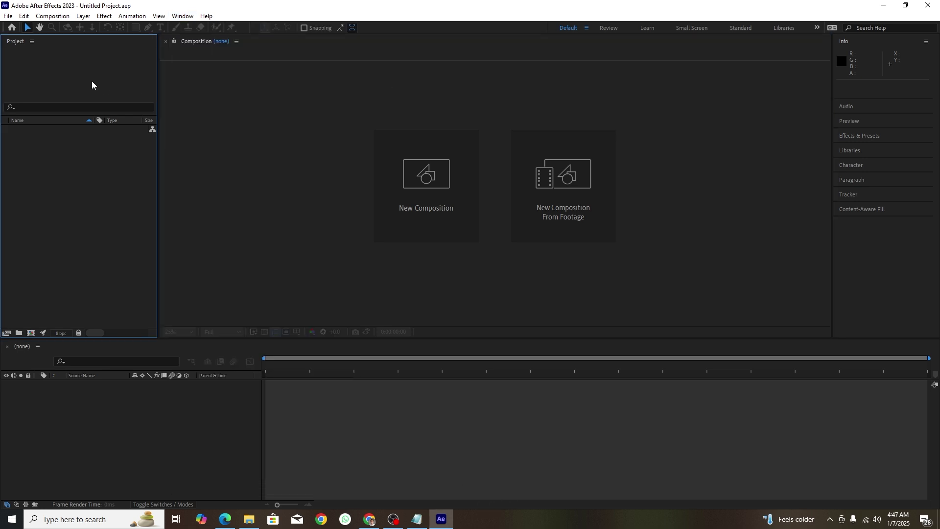
click(23, 16)
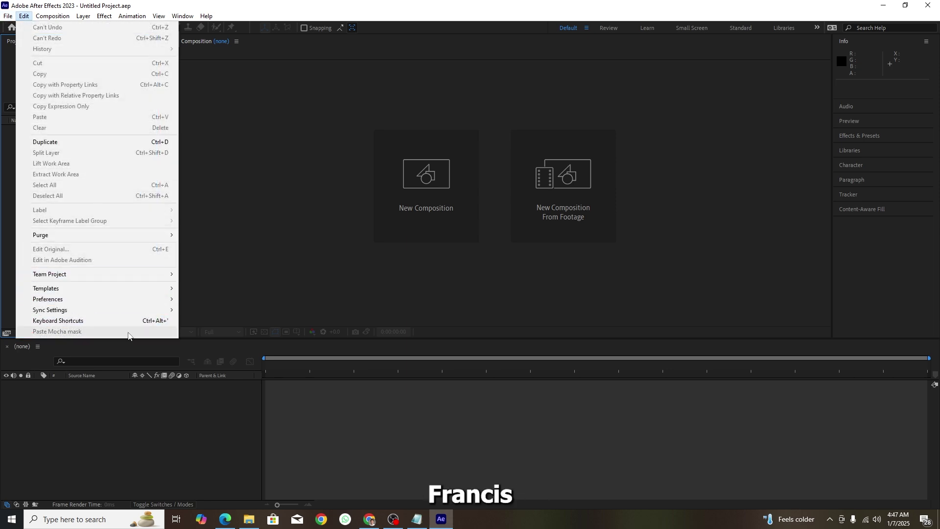
mouse_move(145, 301)
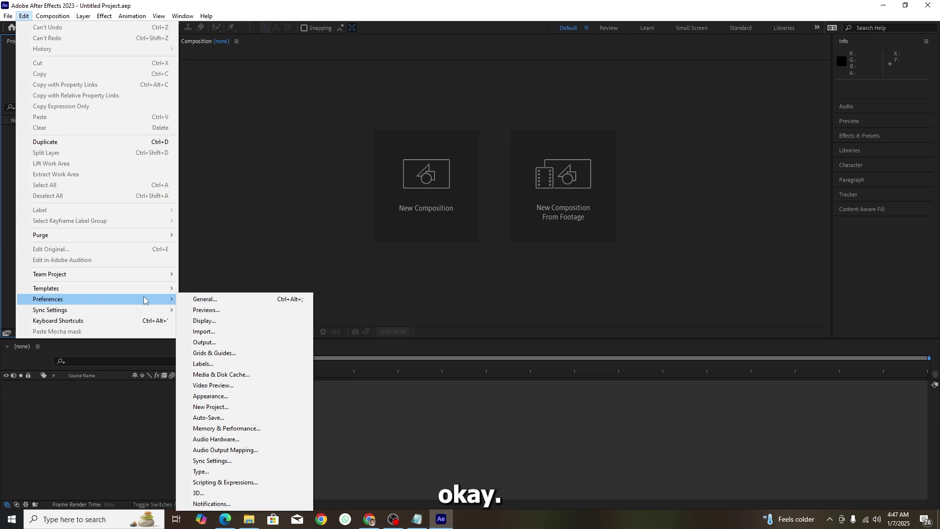
click(206, 300)
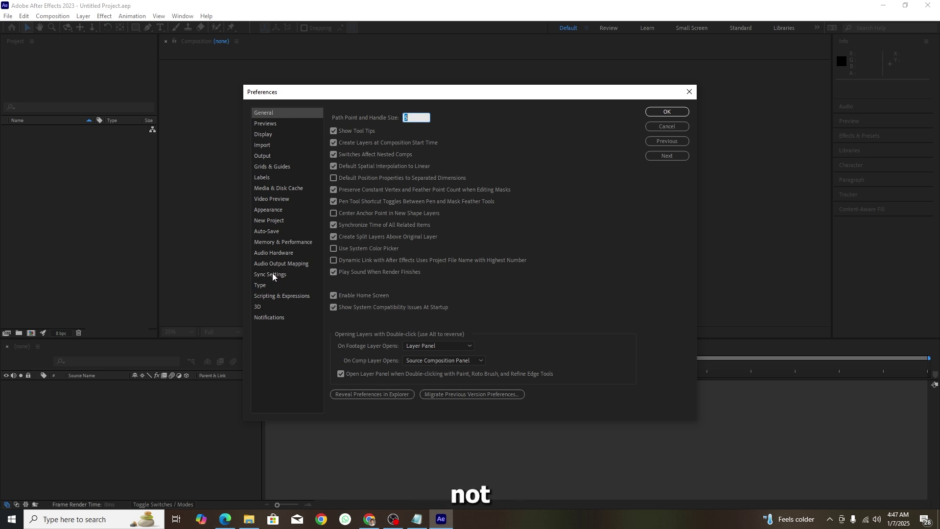
click(269, 296)
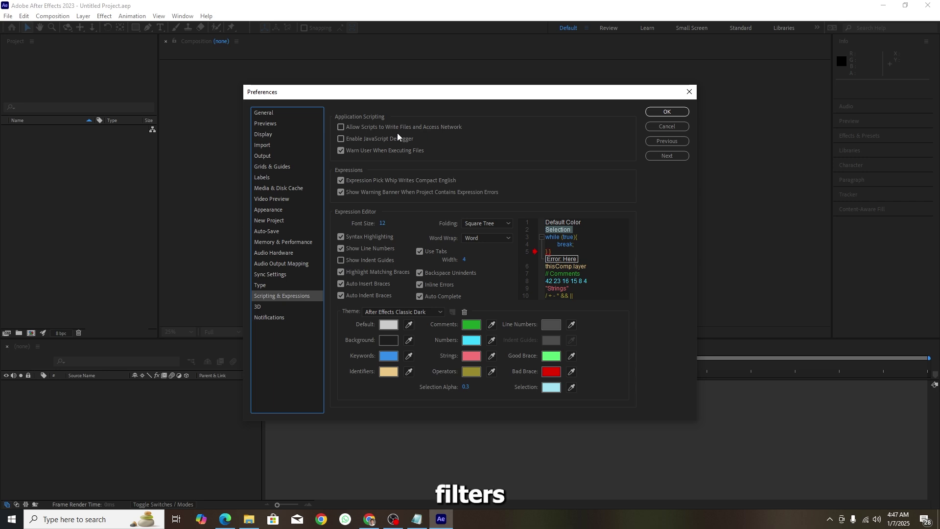
click(429, 131)
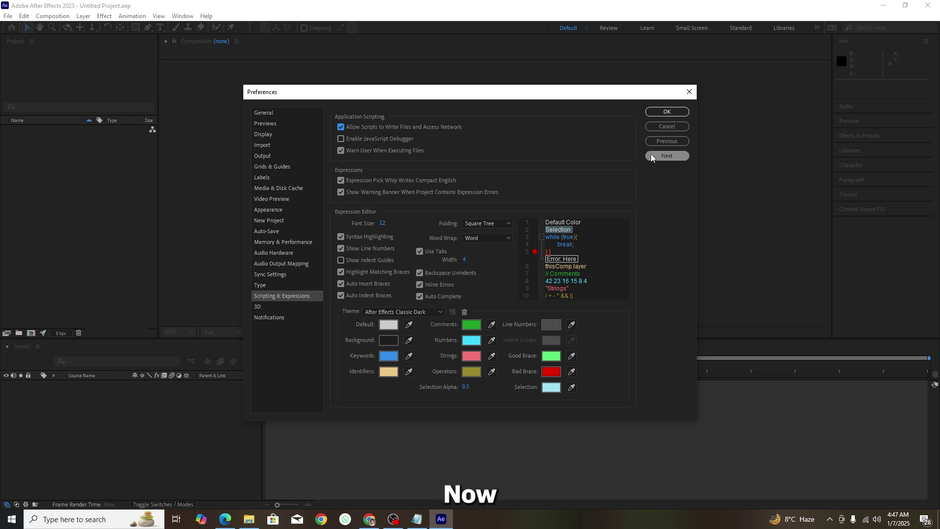
click(661, 126)
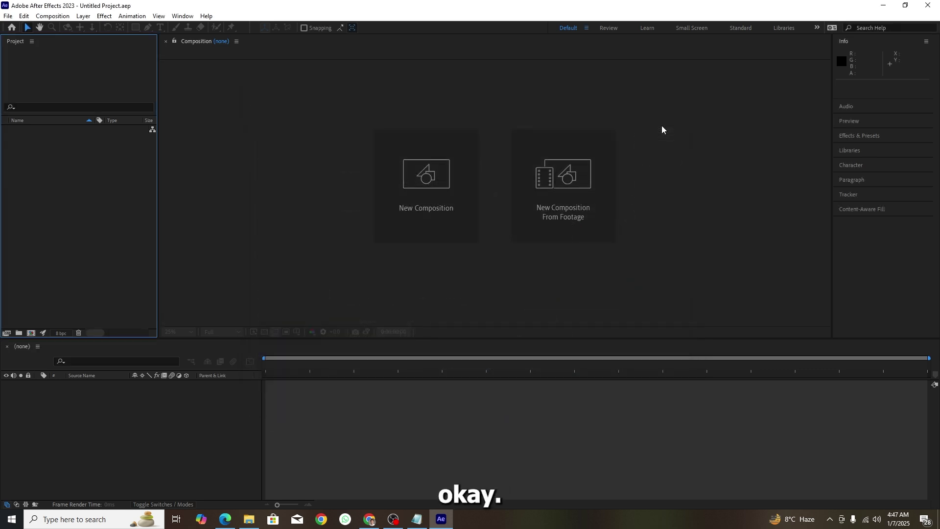
View the Scripting & Expressions preferences and close them without saving changes.
click(24, 15)
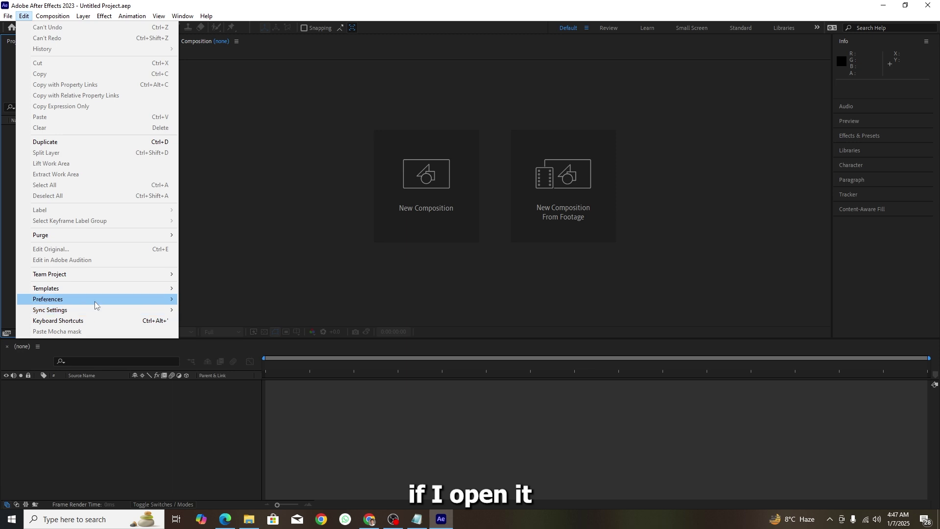
mouse_move(95, 302)
click(205, 298)
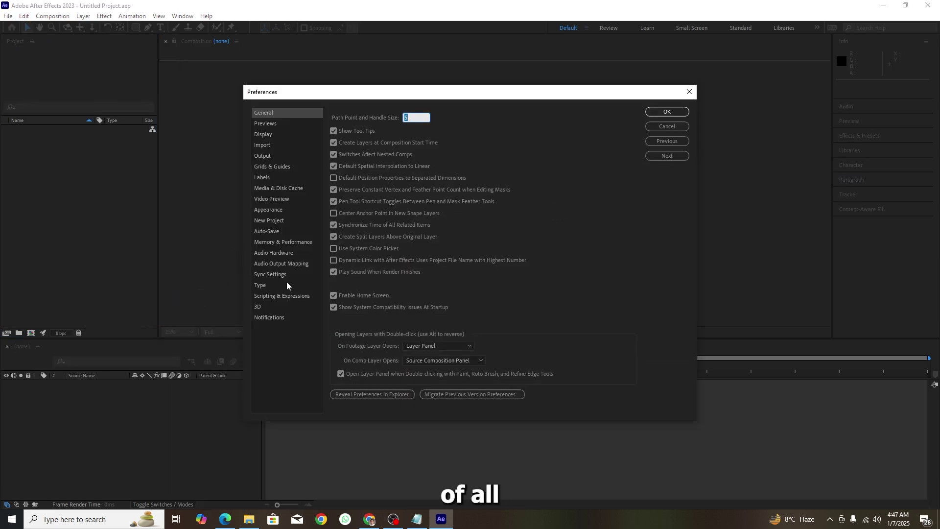
click(272, 295)
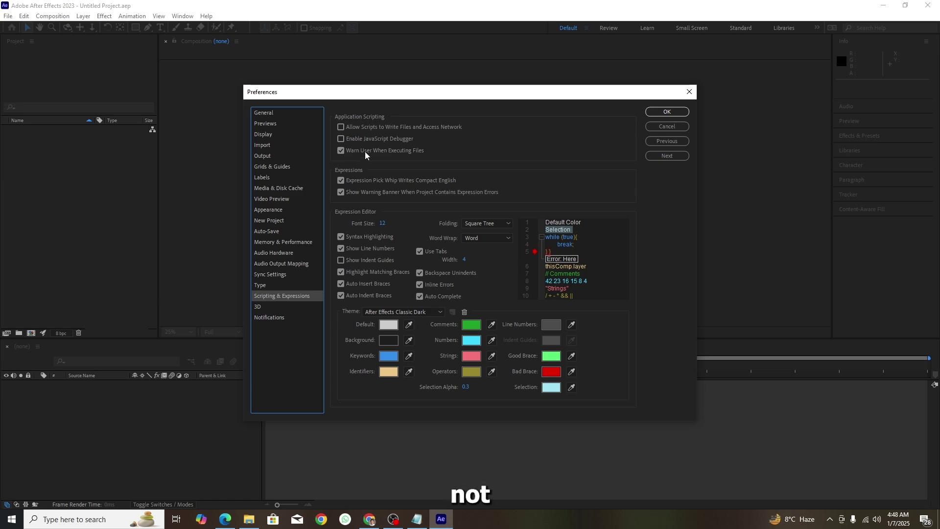
click(662, 128)
Try repeatedly to open the GEOlayers 3 extension.
click(176, 17)
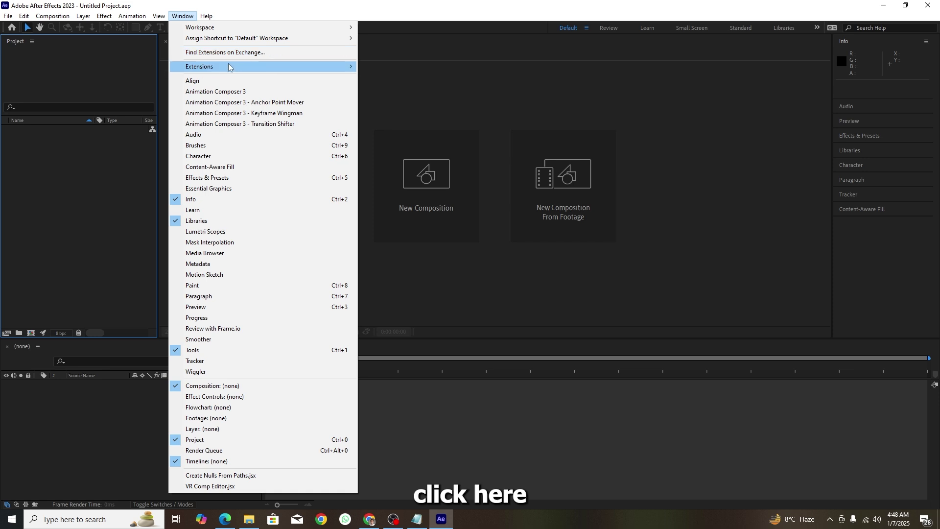
mouse_move(319, 67)
click(387, 67)
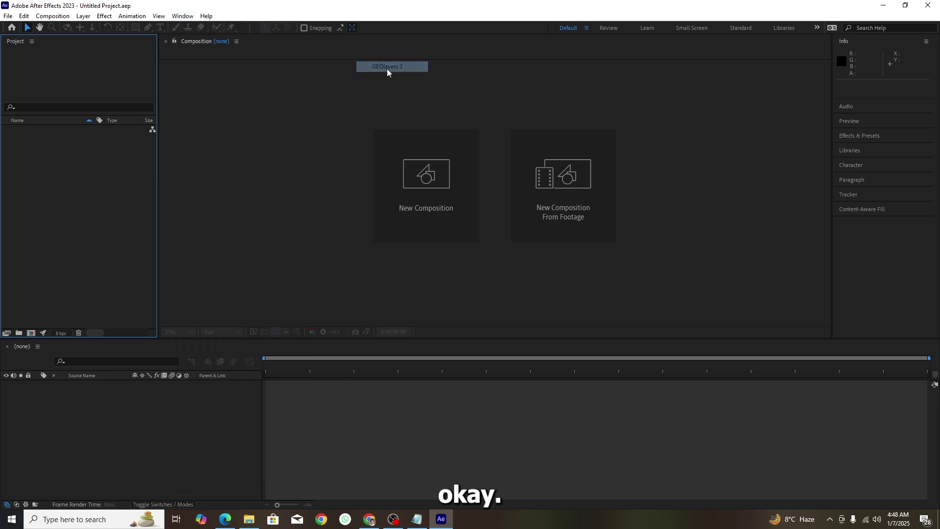
click(181, 16)
mouse_move(274, 70)
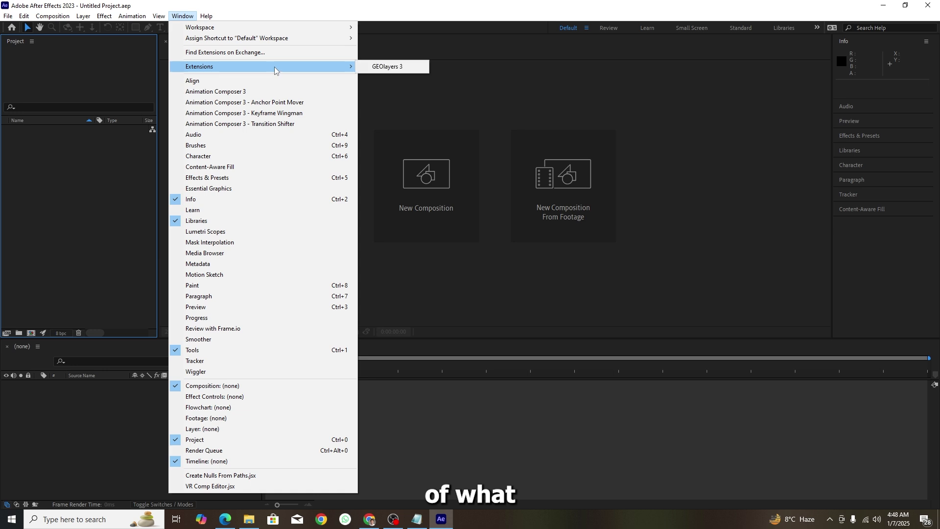
click(367, 65)
click(182, 15)
mouse_move(322, 67)
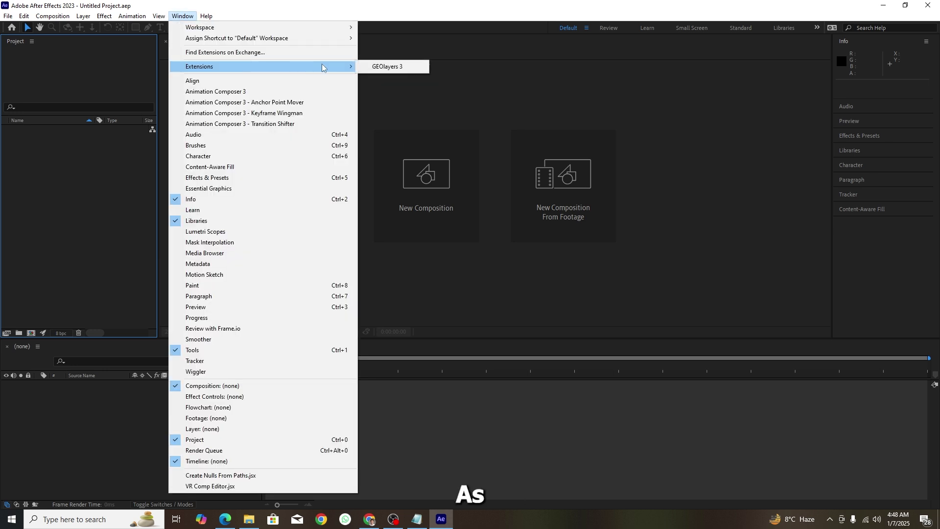
click(376, 66)
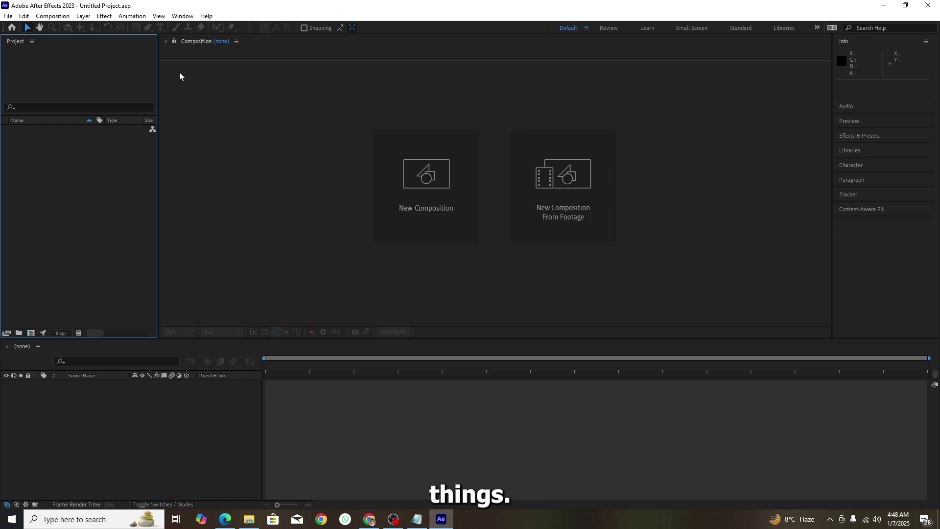
Enable Allow Scripts to Write Files and Access Network in the Scripting & Expressions preferences and save the change.
click(24, 16)
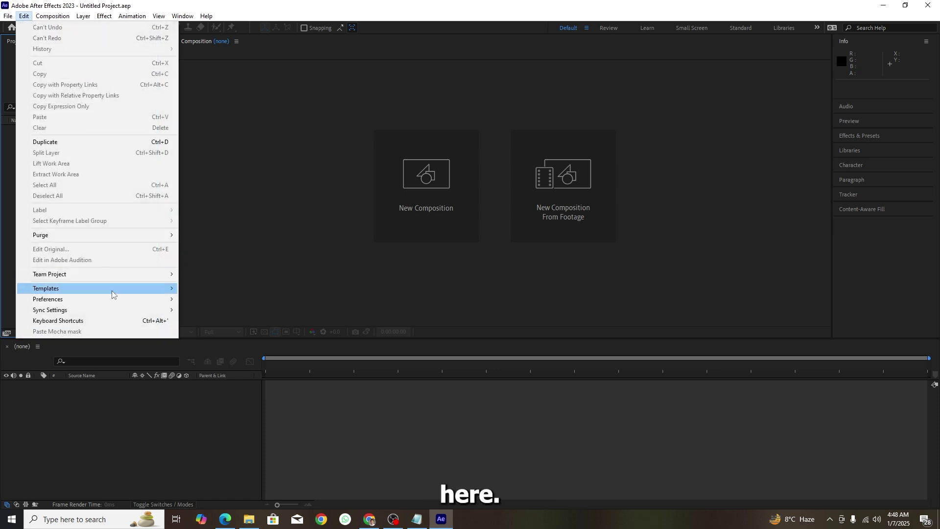
mouse_move(120, 301)
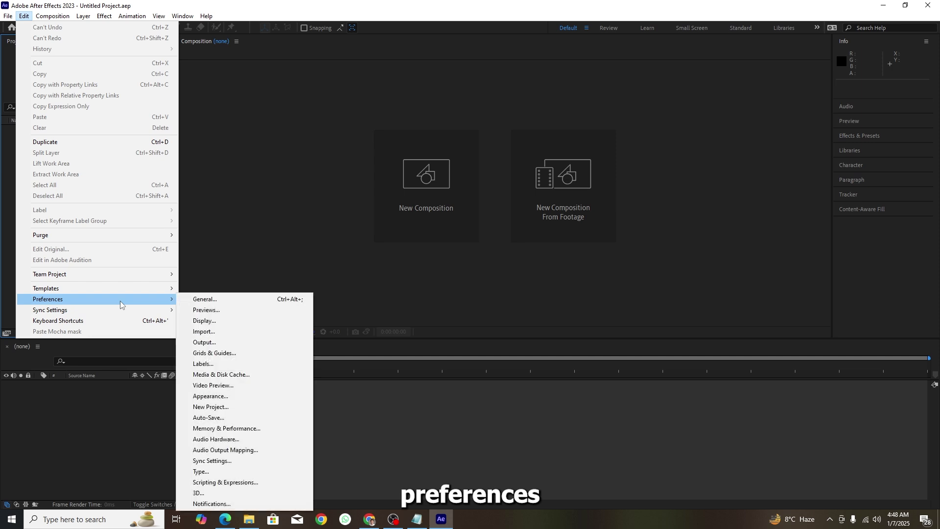
click(222, 298)
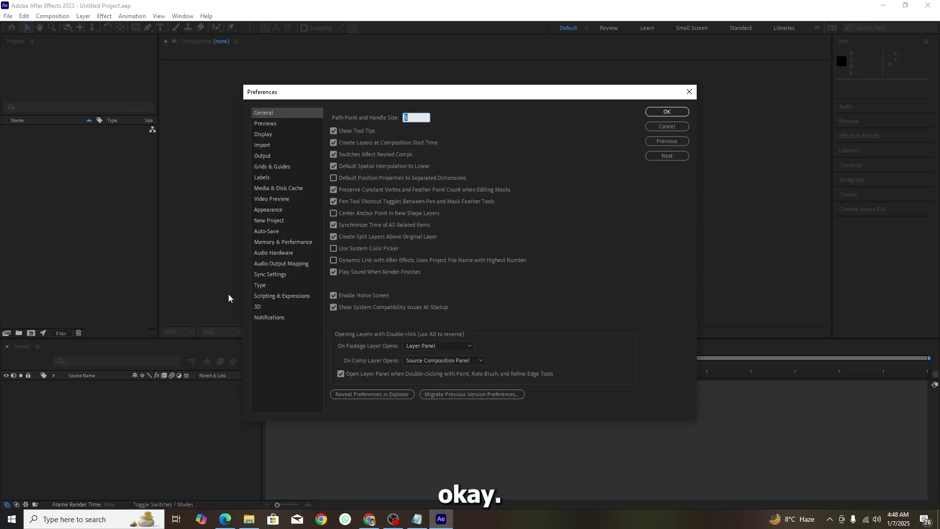
click(276, 296)
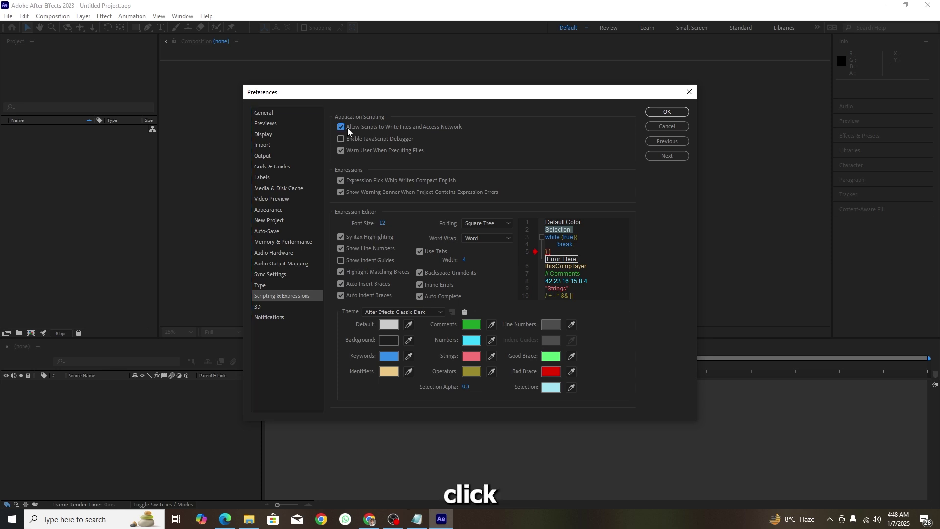
click(658, 112)
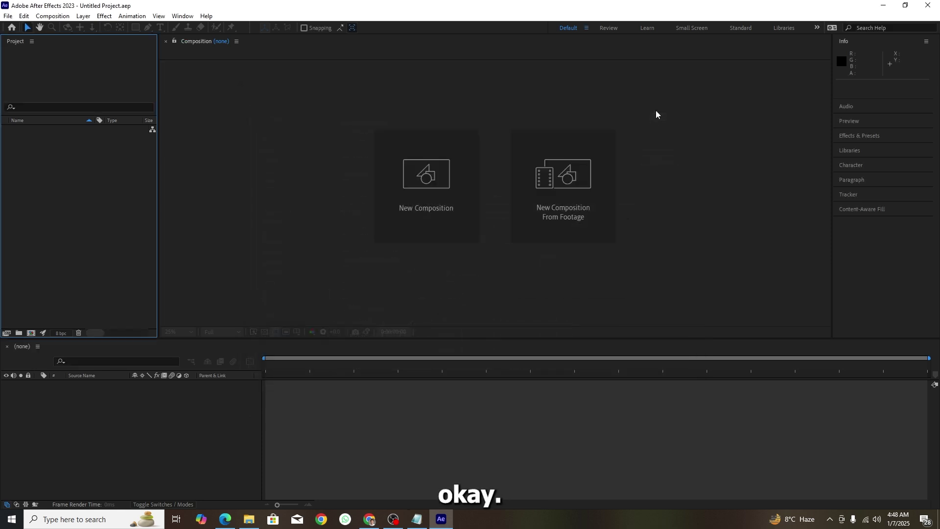
Try to launch GEOlayers 3 again with script file and network access enabled.
click(183, 15)
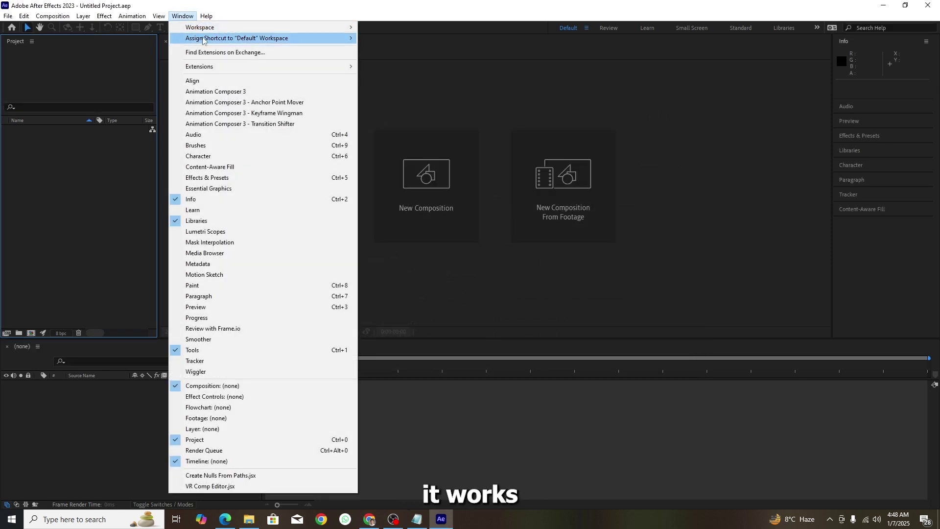
mouse_move(311, 71)
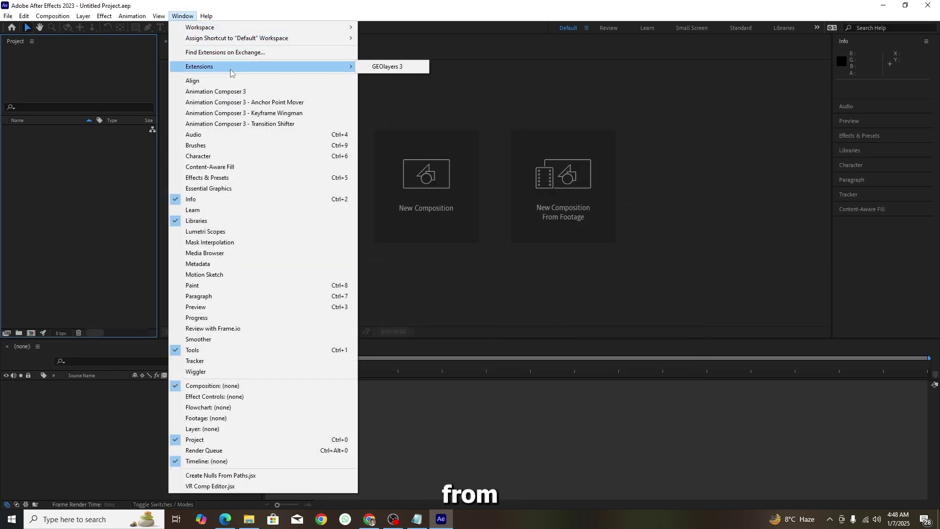
click(369, 69)
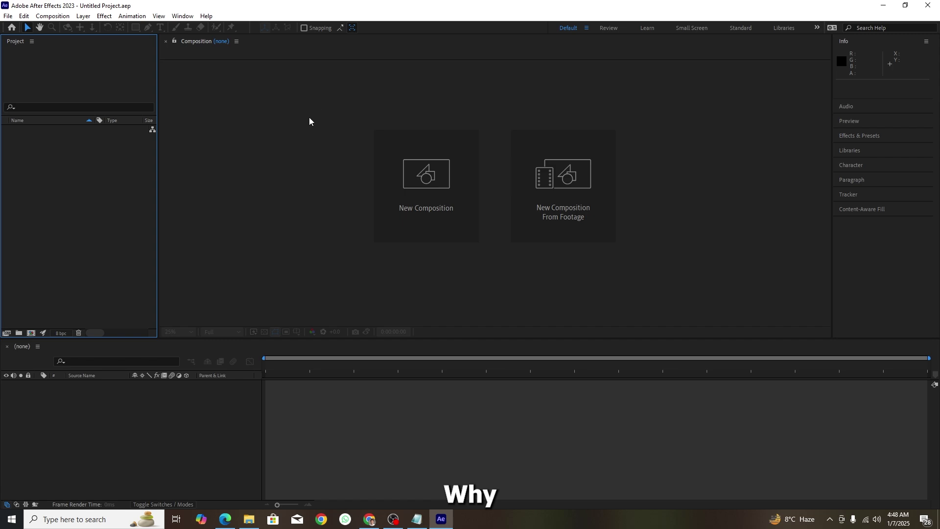
Run the Add Keys registry file from the Downloads folder, approve its changes, and return to After Effects.
click(890, 6)
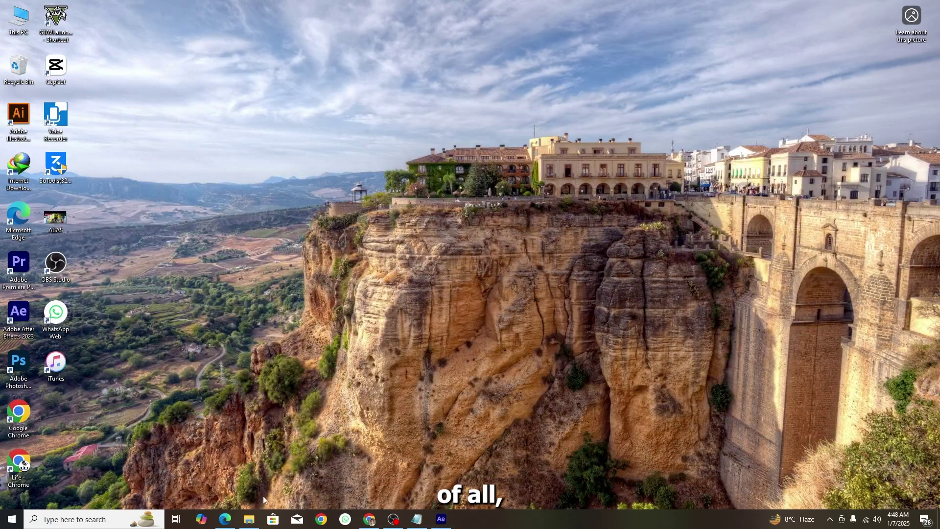
click(259, 514)
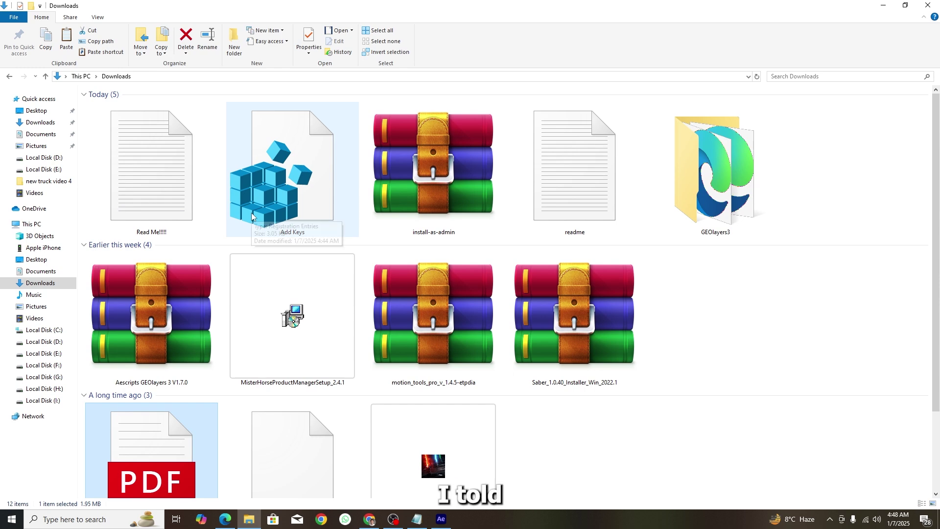
drag(831, 168, 707, 196)
click(285, 226)
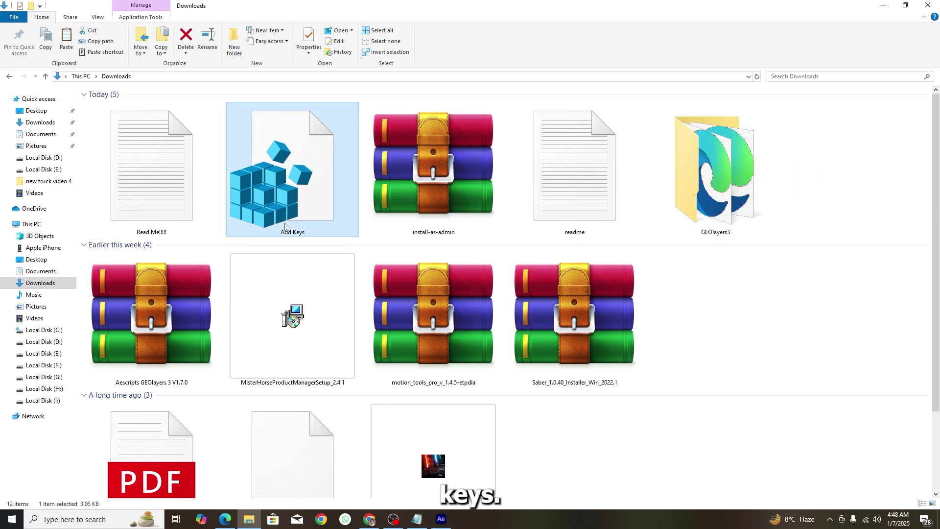
double_click(285, 226)
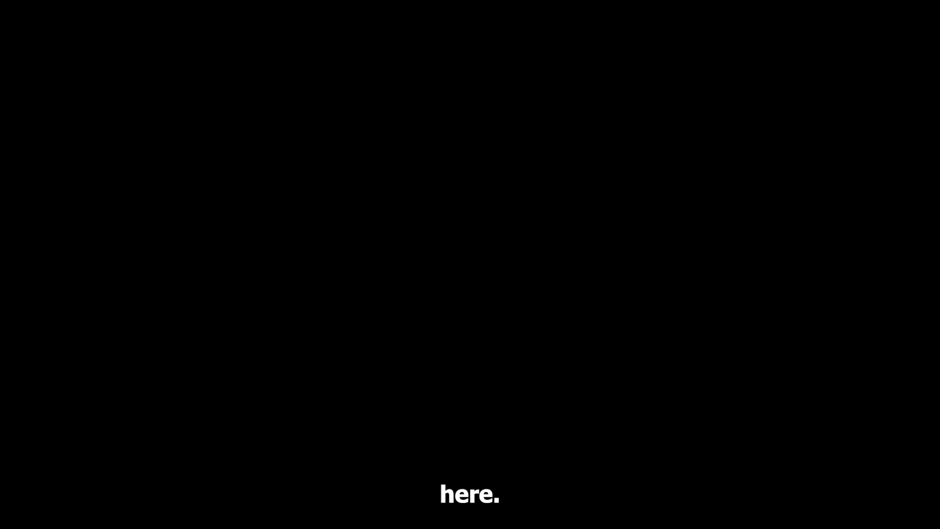
click(548, 271)
click(570, 262)
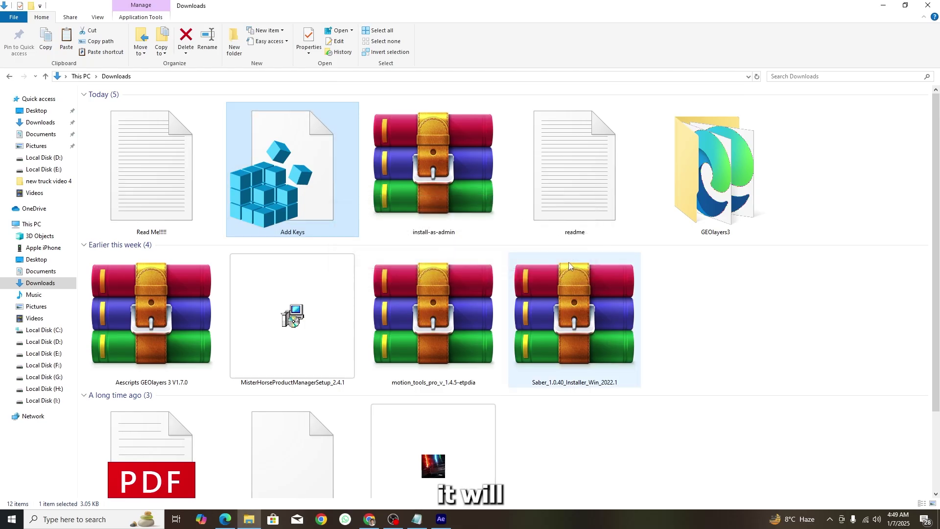
click(885, 5)
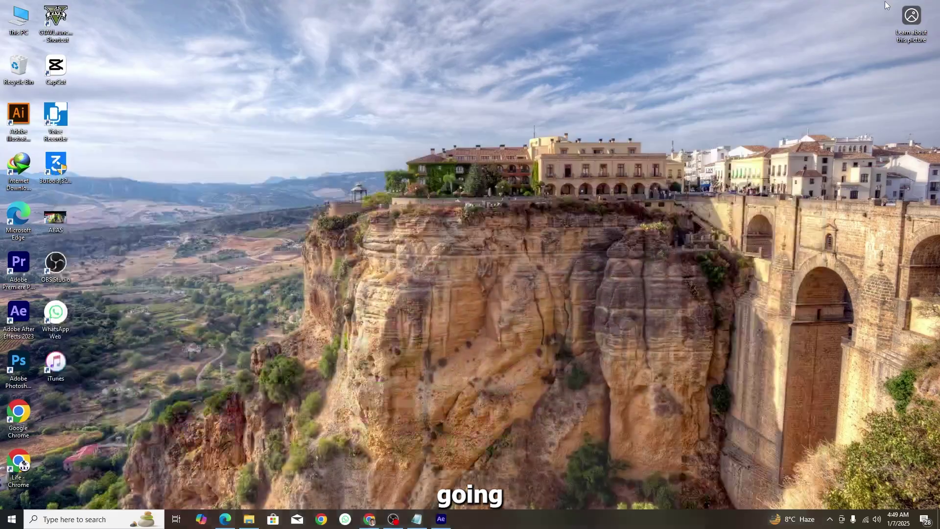
click(441, 518)
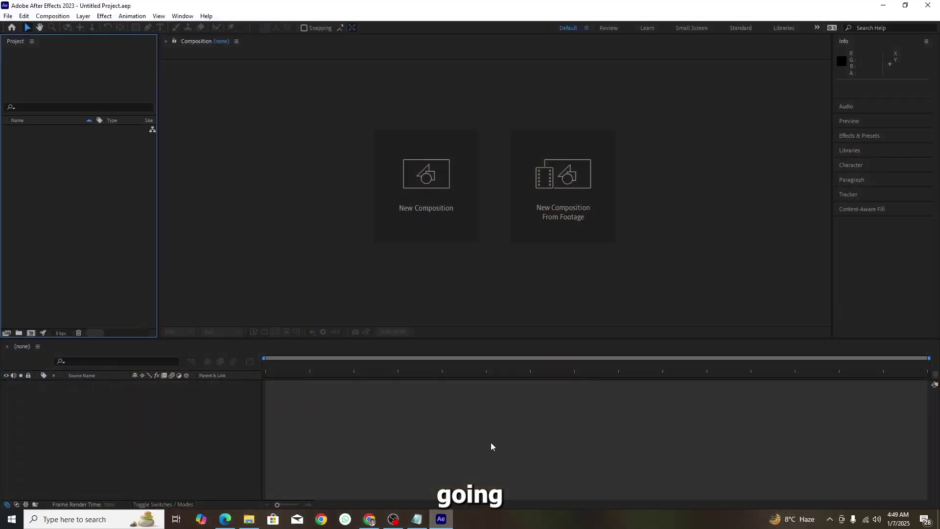
Restart After Effects 2023 and create a new project.
click(929, 5)
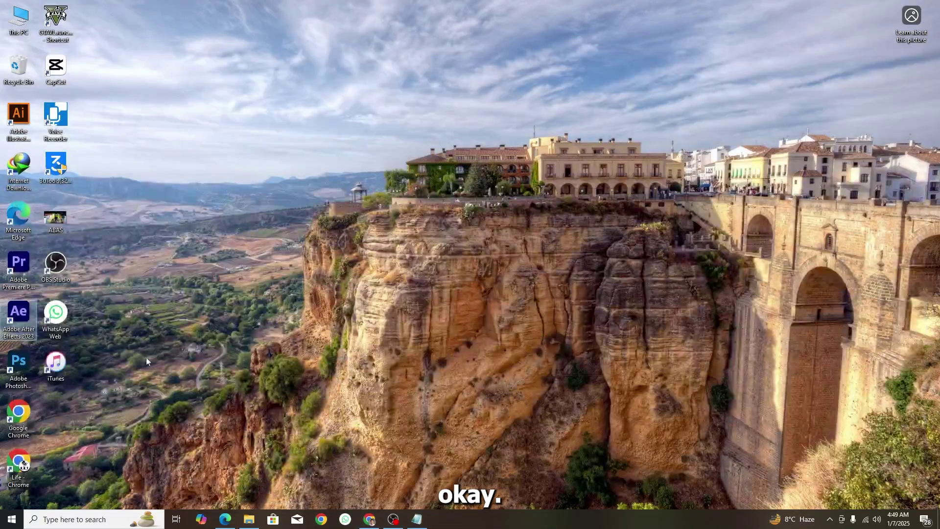
double_click(17, 311)
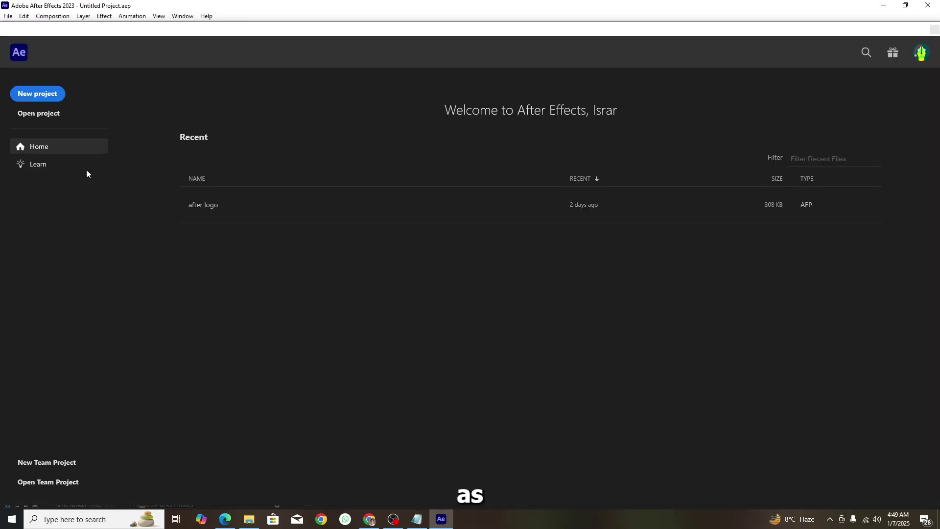
click(27, 93)
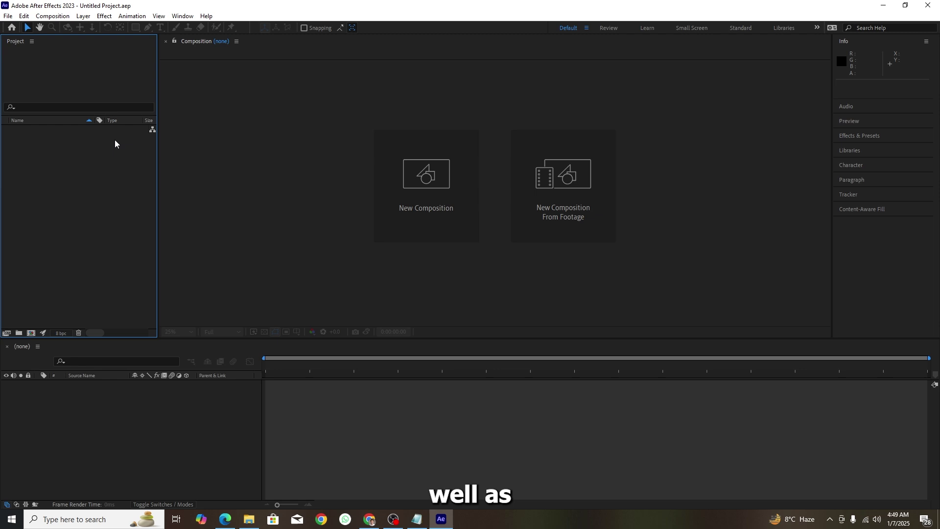
Launch the GEOlayers 3 extension, reposition its window, and dismiss the fly-out menu introduction.
click(181, 16)
mouse_move(222, 69)
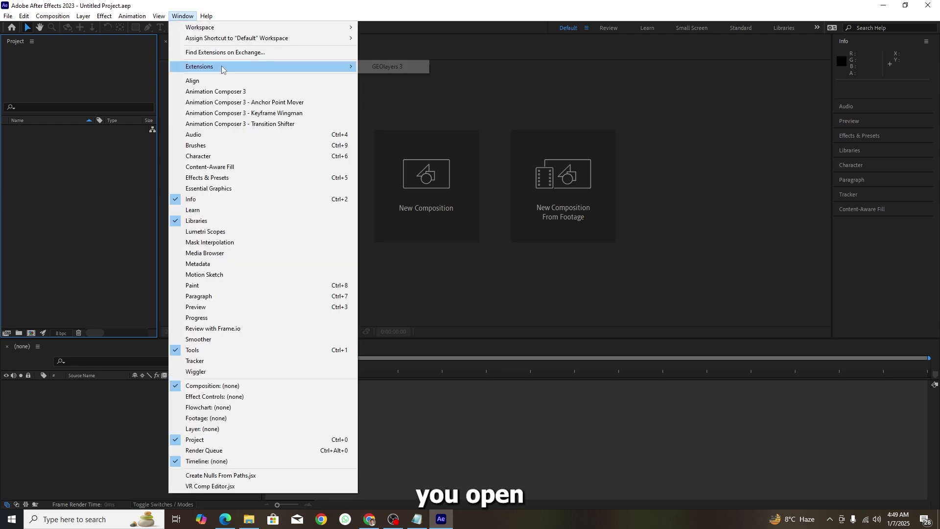
click(382, 66)
drag(278, 64, 371, 98)
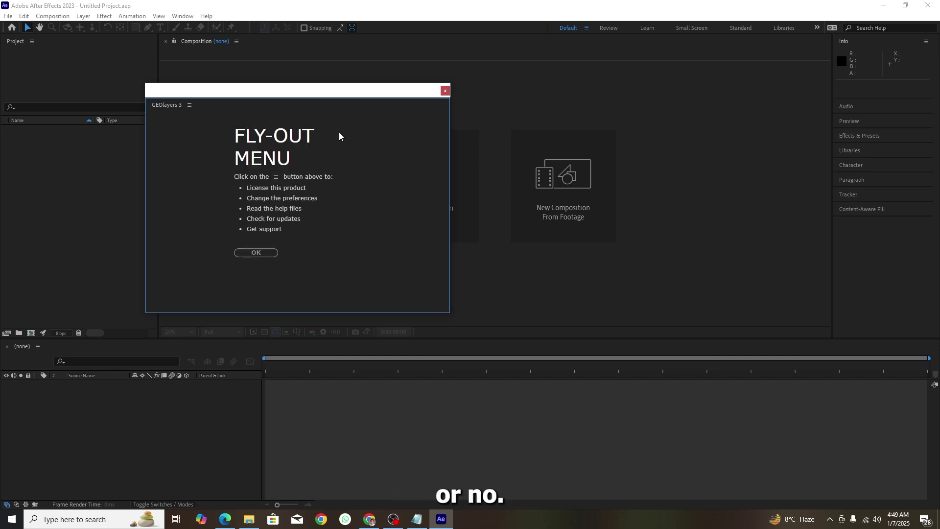
click(254, 253)
Expand the GEOlayers 3 sample projects, look through them, and close the extension.
click(213, 224)
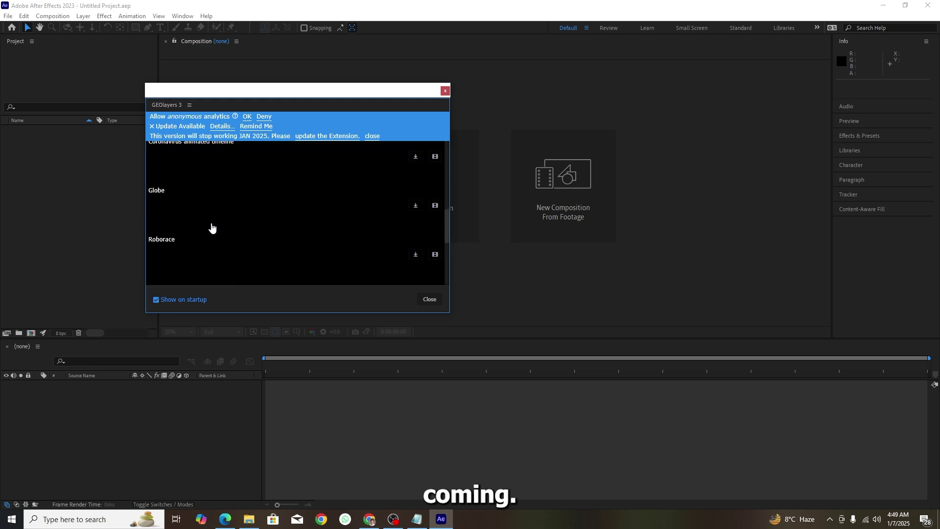
scroll(272, 228, up, 3)
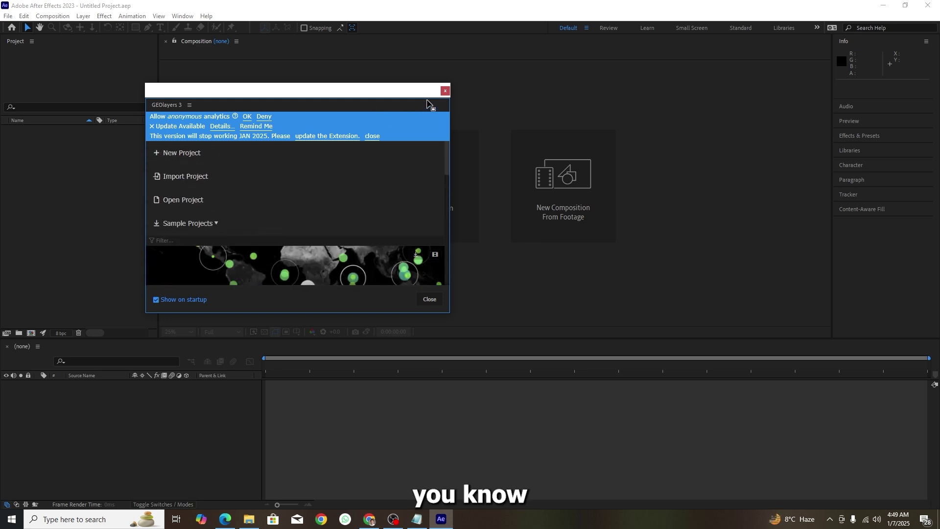
click(444, 91)
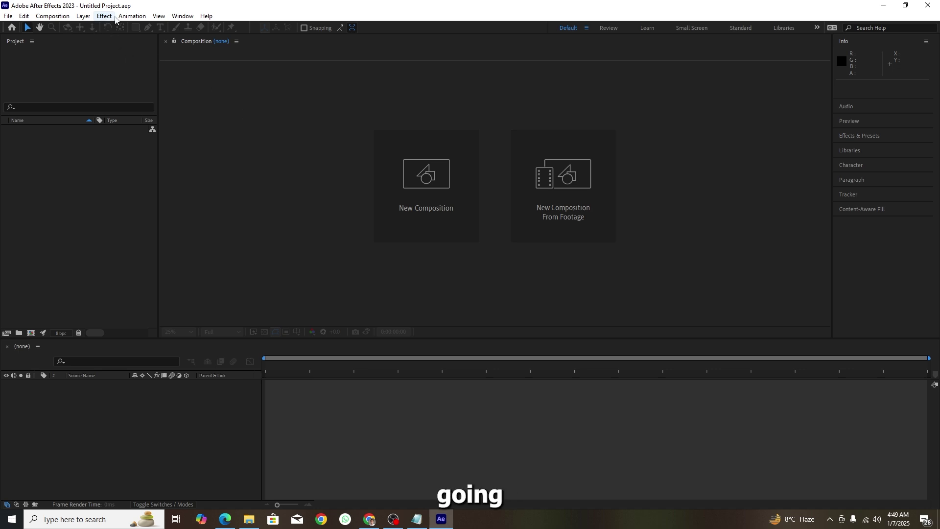
Open the Animation Composer 3 plugin and move its window over the composition area.
click(183, 15)
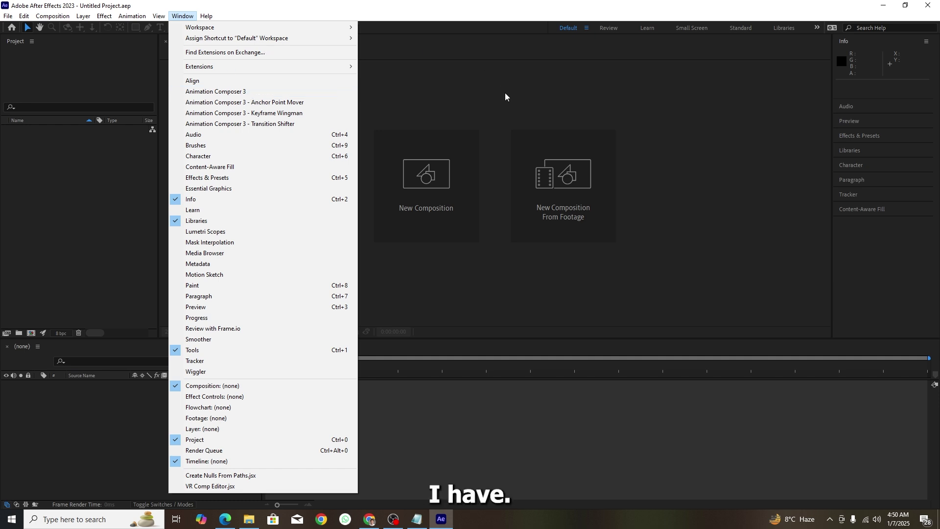
click(471, 81)
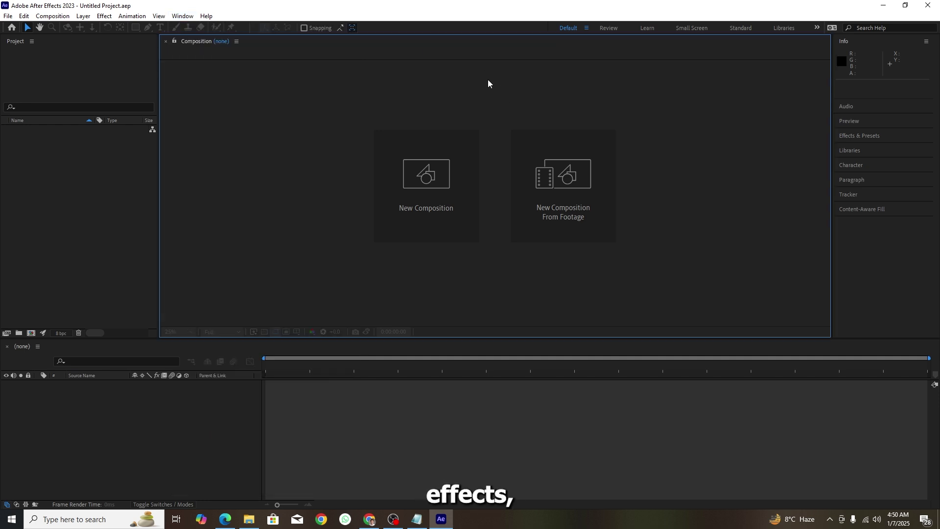
click(182, 16)
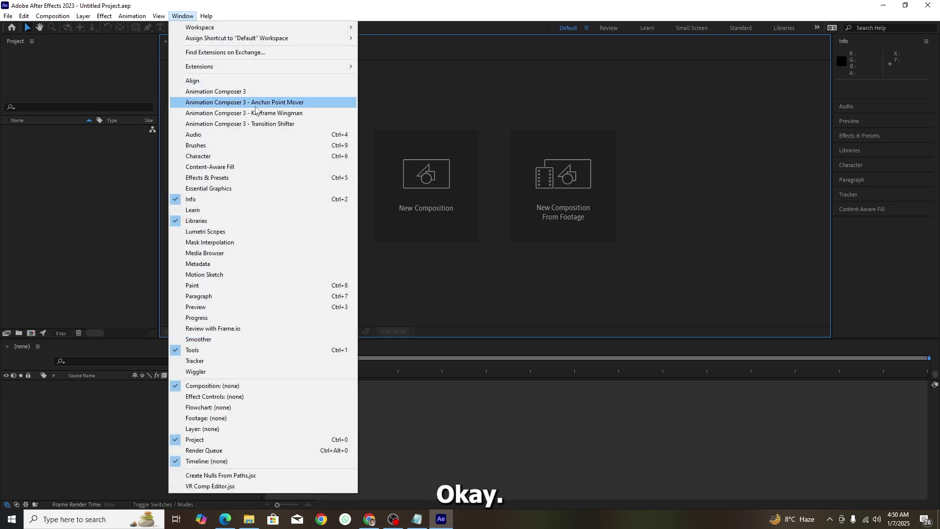
click(226, 93)
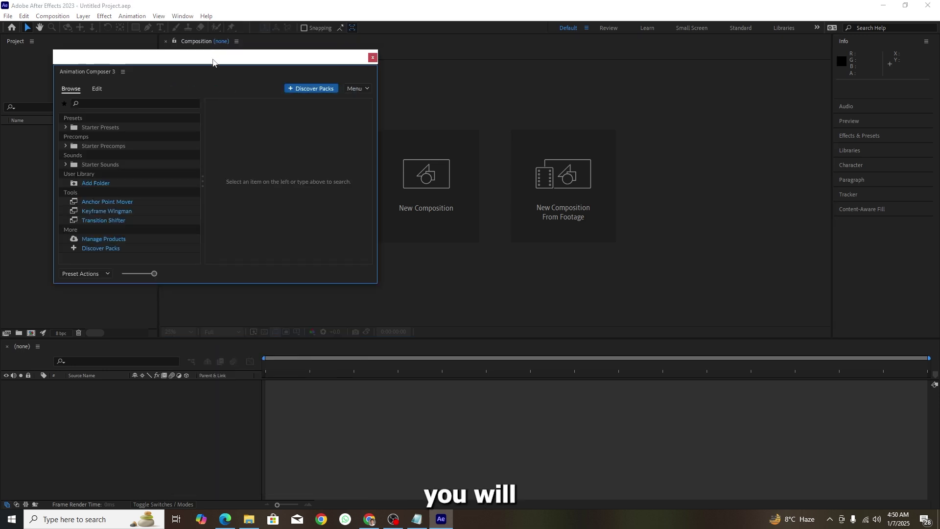
drag(213, 61, 417, 86)
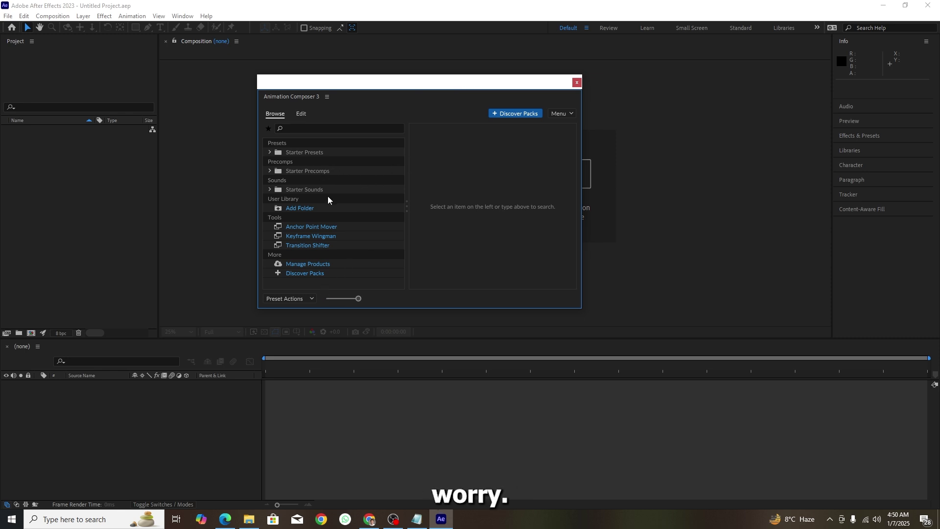
Examine Animation Composer 3's Starter Presets folder and its Edit view, then close the plugin window.
click(270, 152)
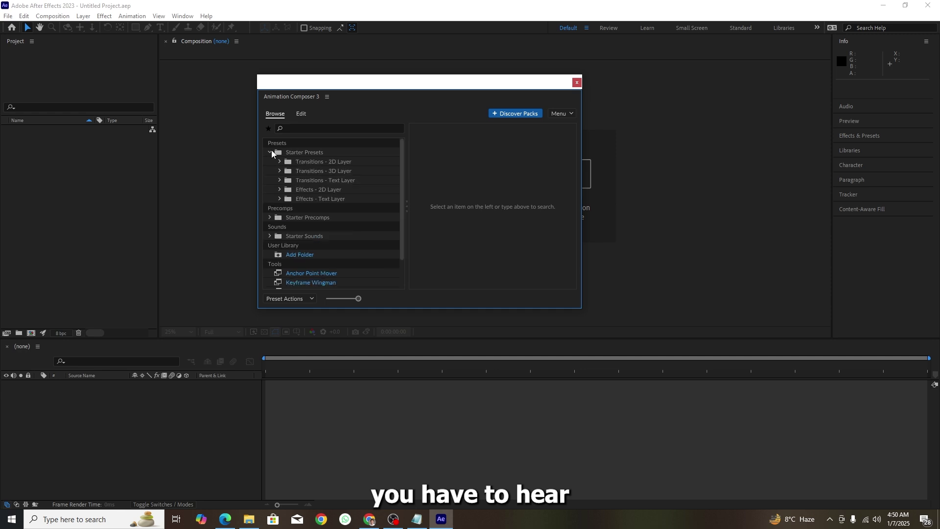
click(271, 151)
click(306, 116)
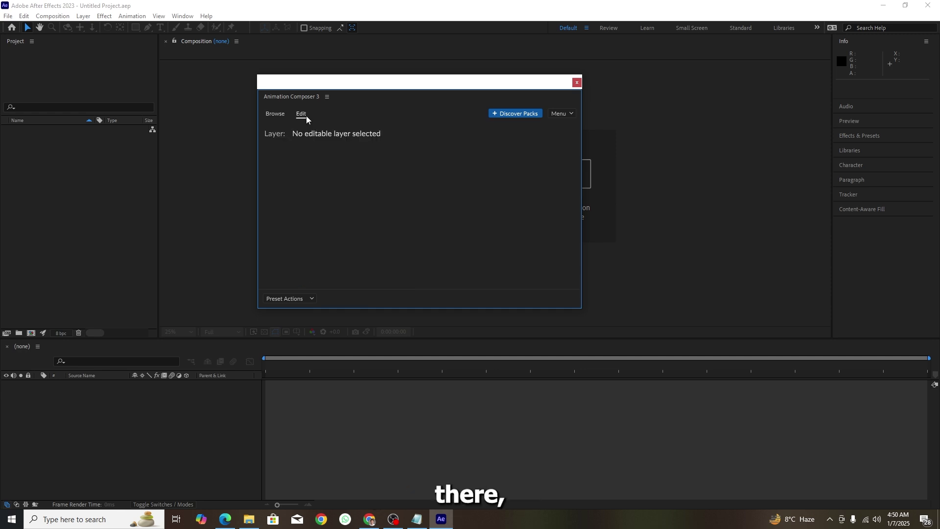
click(274, 116)
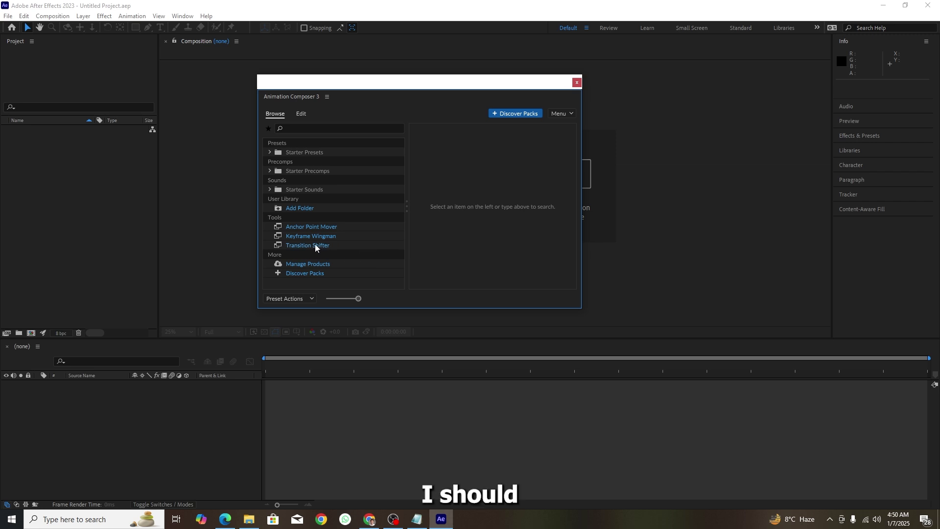
click(577, 82)
Open Animation Composer 3's Anchor Point Mover, inspect its controls, and close it.
click(181, 15)
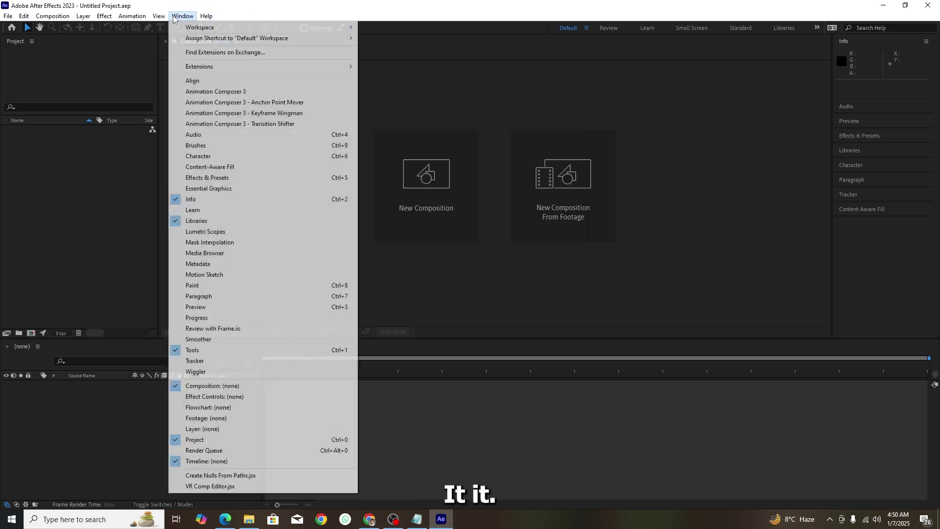
mouse_move(173, 29)
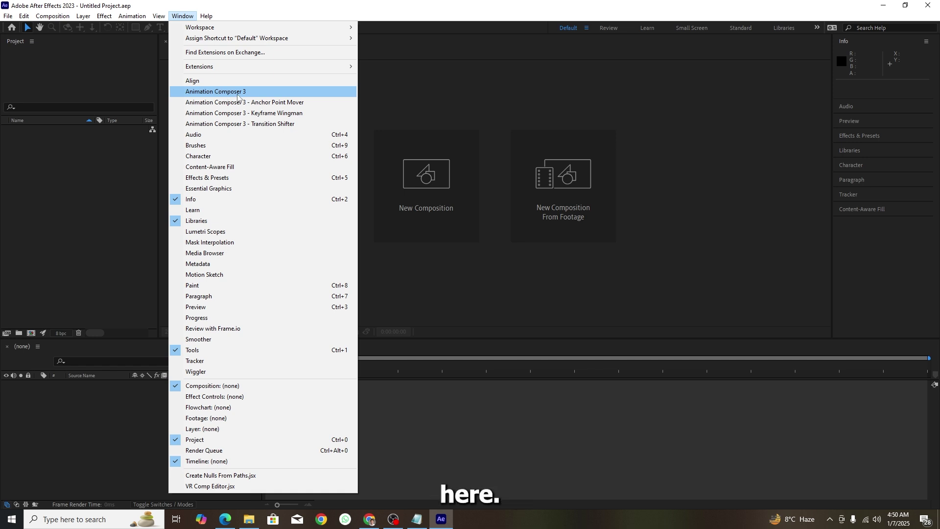
click(256, 104)
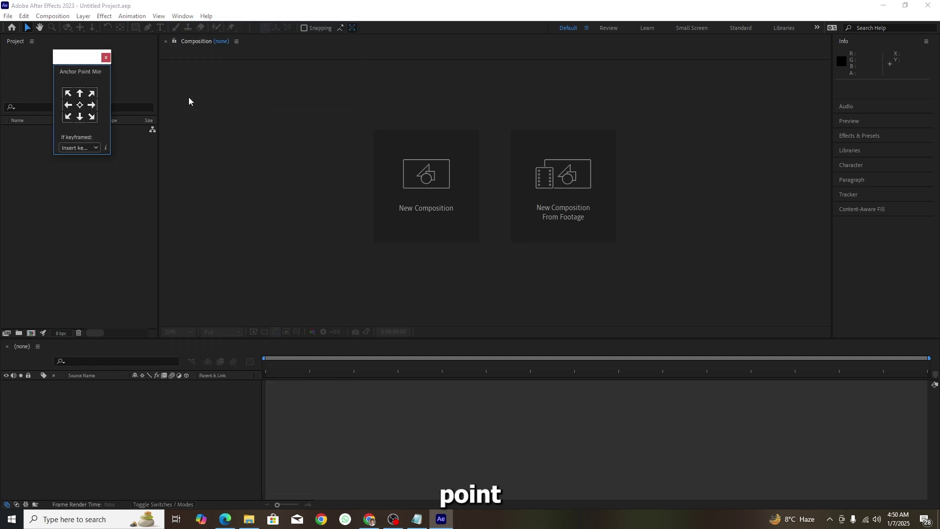
drag(77, 59, 214, 103)
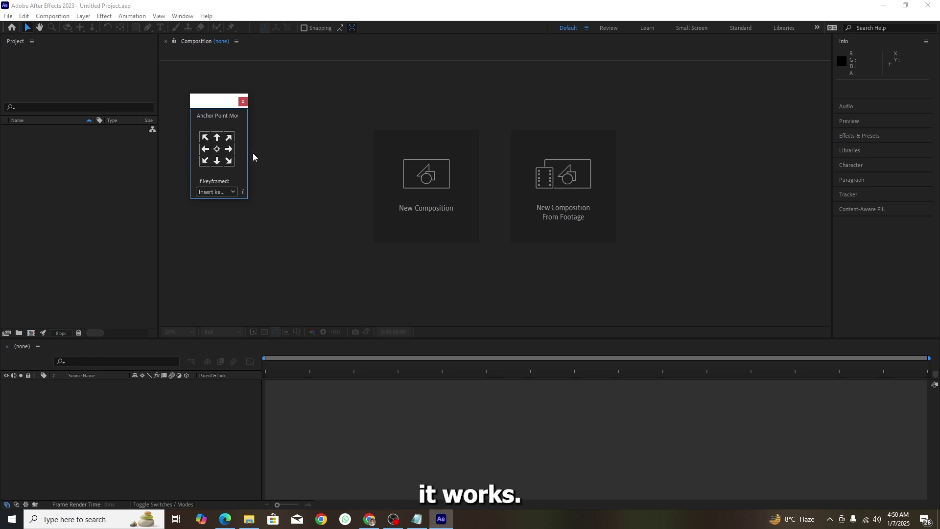
click(242, 101)
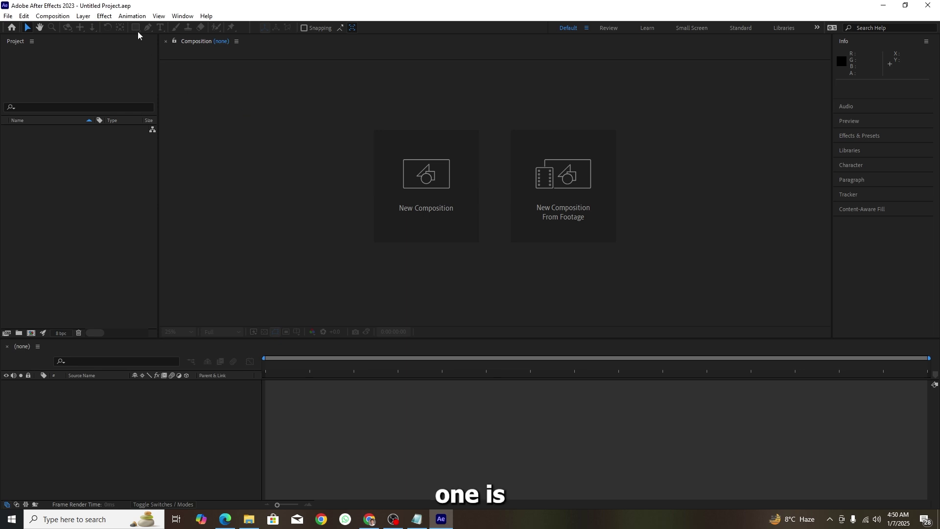
Open Animation Composer 3's Keyframe Wingman, set both linked easing values to 72, and close it.
click(175, 18)
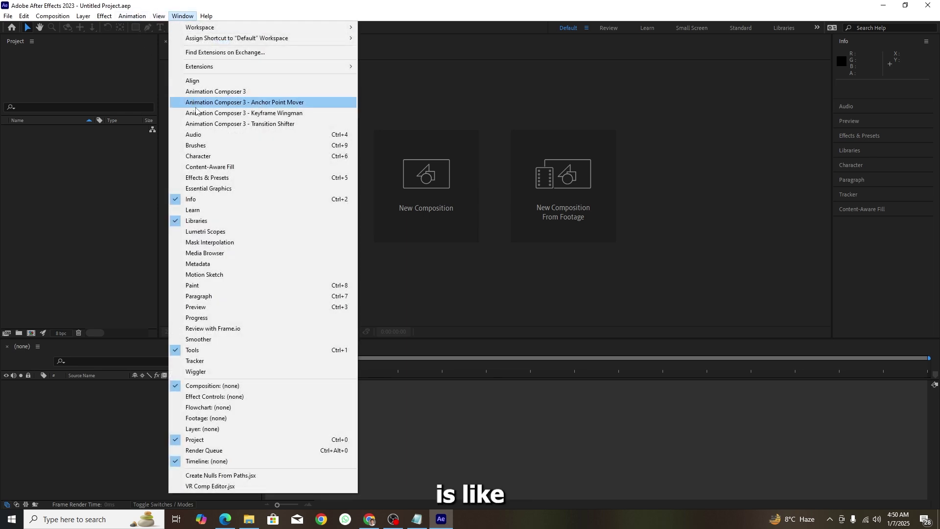
click(198, 117)
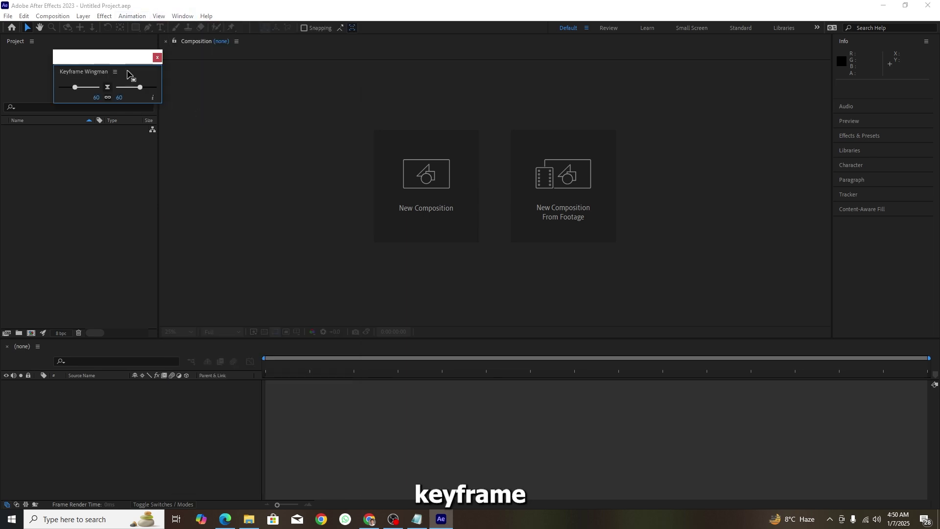
drag(128, 71, 245, 140)
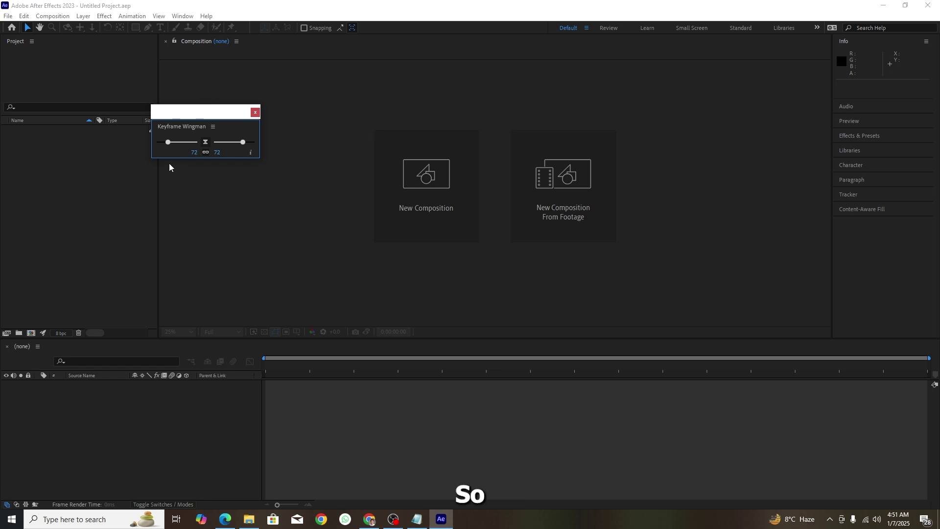
click(256, 112)
Open Animation Composer 3's Transition Shifter, enlarge its window to inspect the Shift, Align and Stagger options, and close it.
click(182, 15)
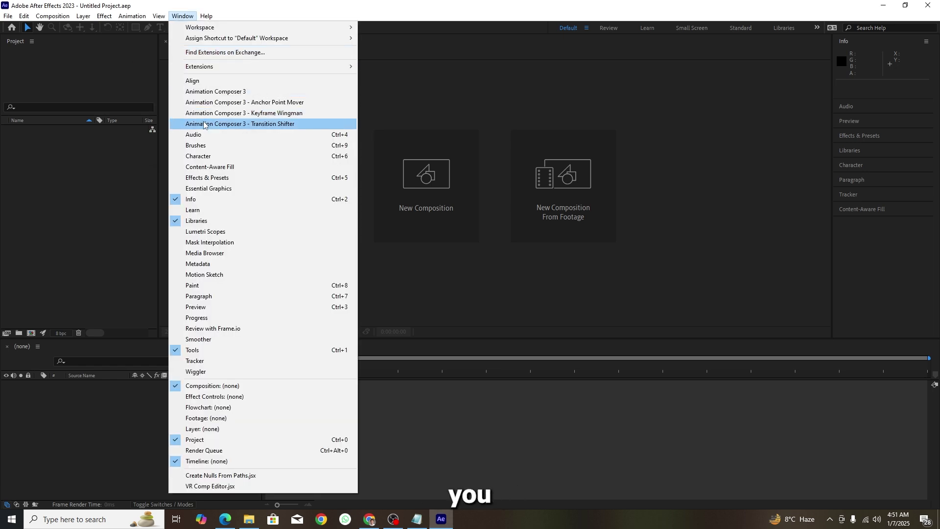
click(258, 124)
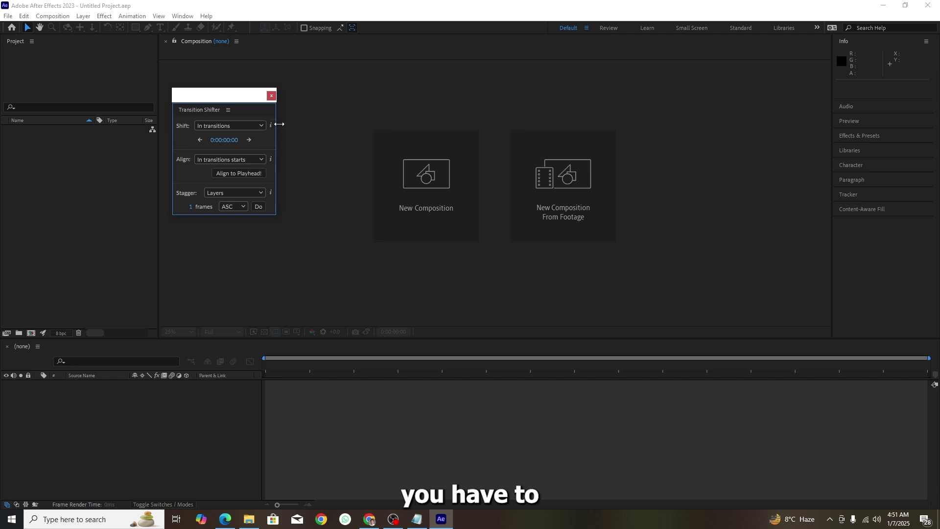
drag(274, 125, 337, 125)
drag(270, 215, 270, 273)
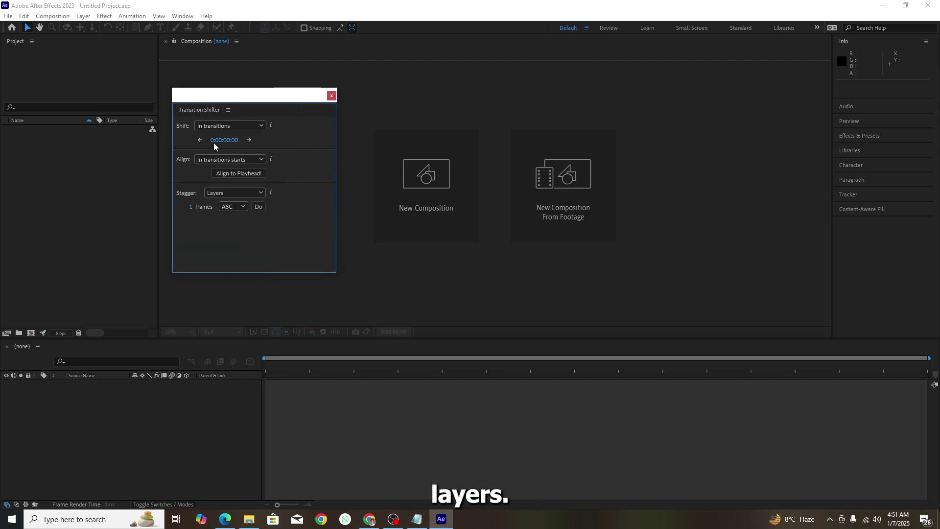
click(331, 96)
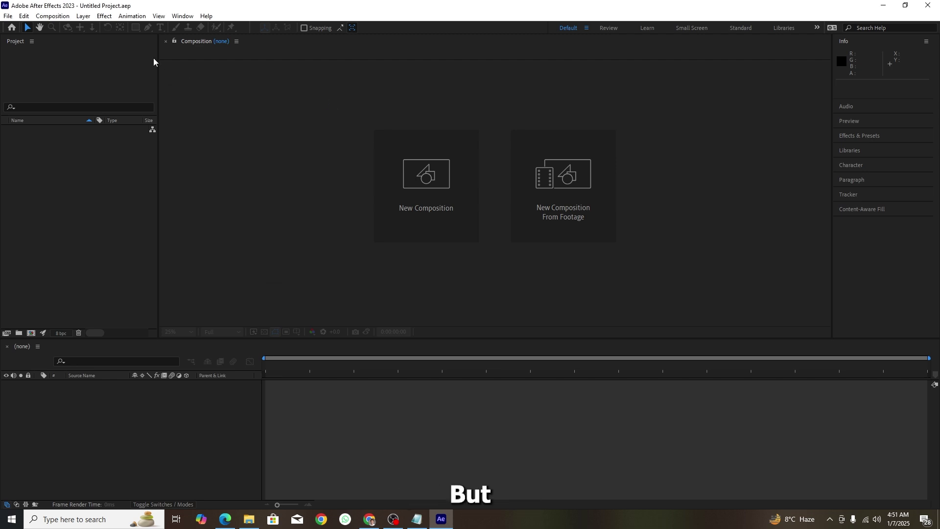
click(182, 16)
click(235, 100)
click(243, 102)
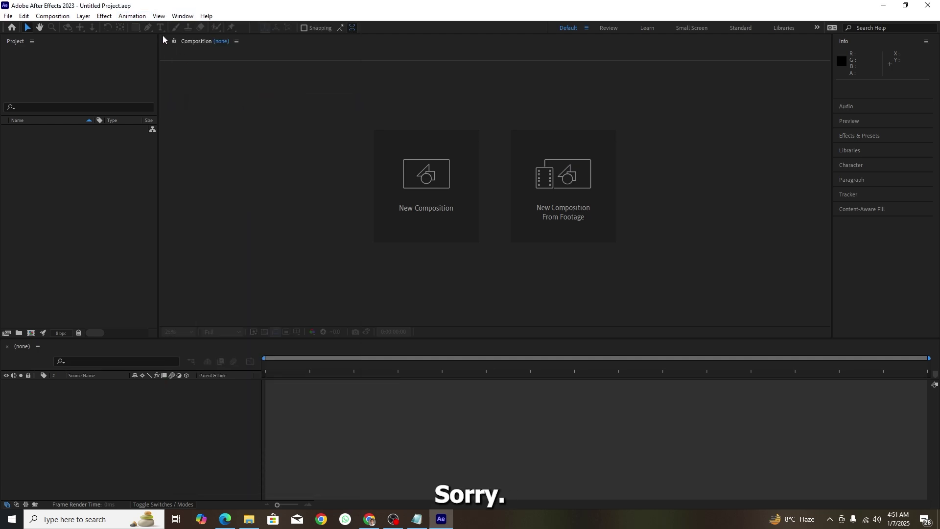
Reopen the main Animation Composer 3 window and browse the previews in its Starter Presets folder.
click(183, 15)
click(216, 92)
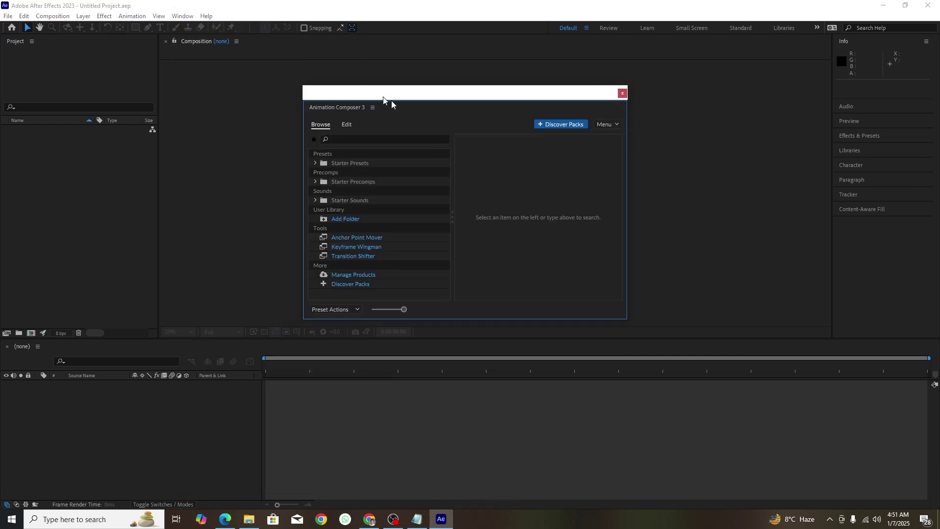
click(410, 167)
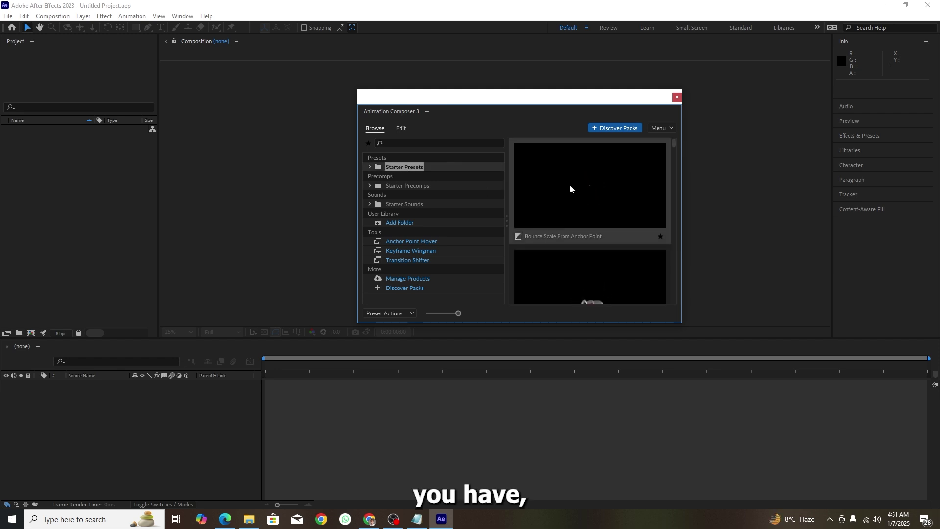
scroll(585, 218, down, 2)
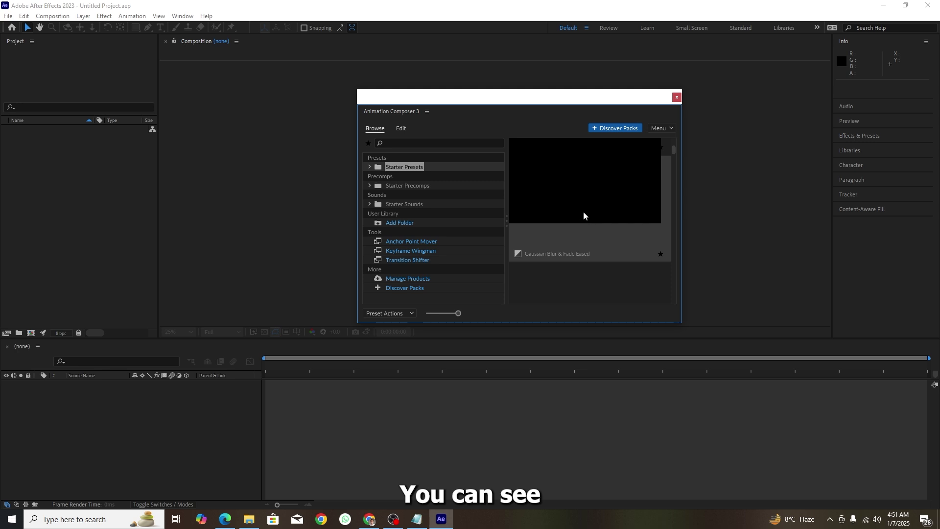
scroll(617, 189, down, 2)
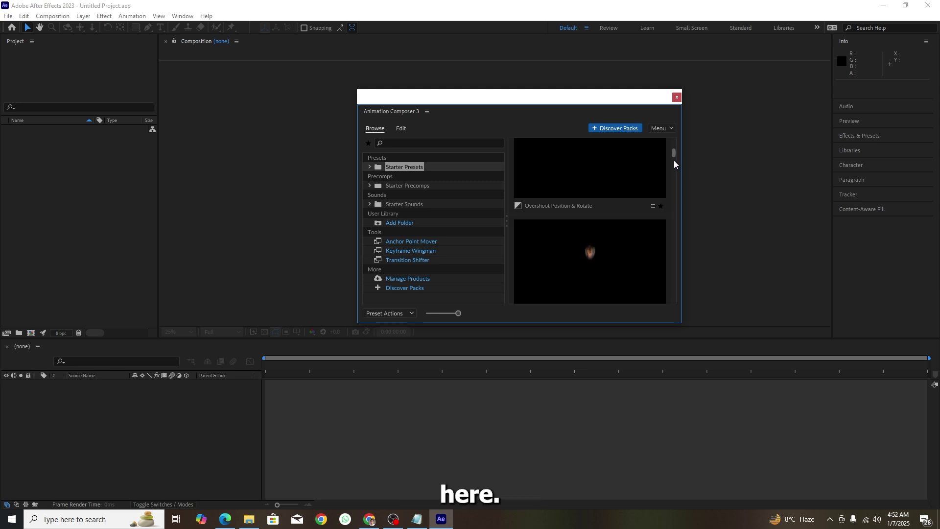
Enlarge the Animation Composer 3 window in width and height to view the Starter Presets previews in two columns.
drag(686, 232, 831, 237)
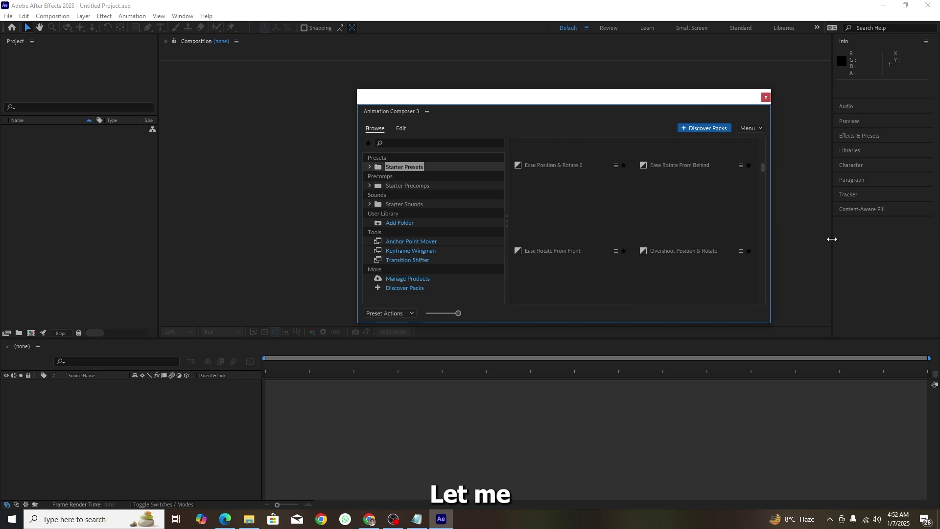
drag(630, 328, 649, 458)
scroll(630, 267, up, 2)
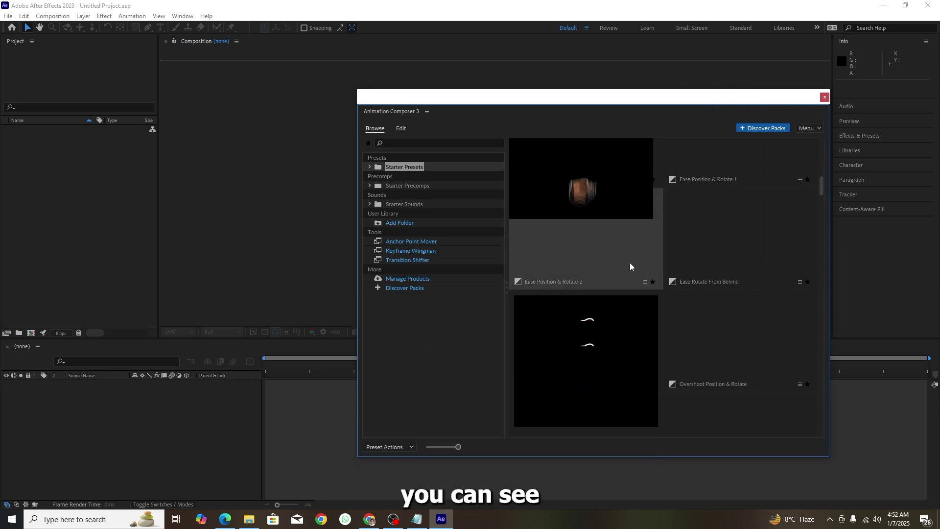
Expand Starter Presets and view the previews in its Transitions - 2D Layer and Effects - 2D Layer folders.
scroll(511, 259, up, 3)
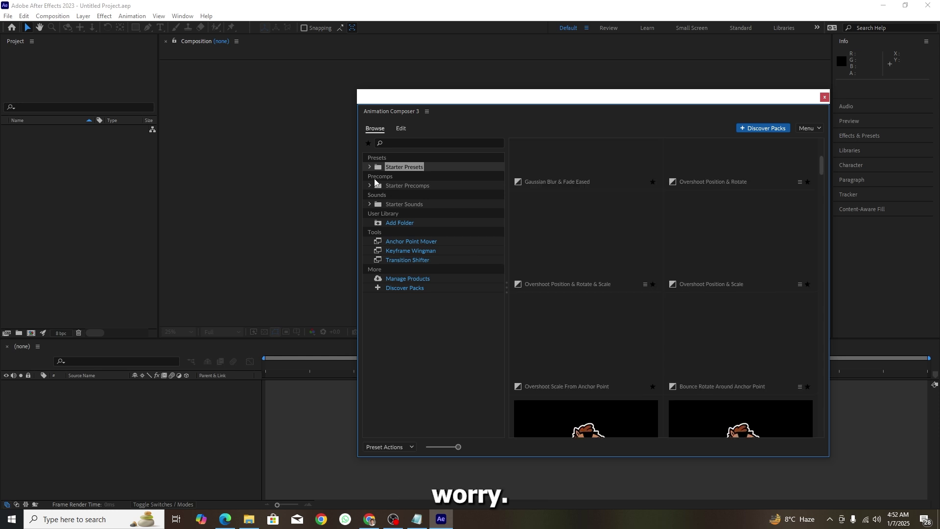
click(370, 167)
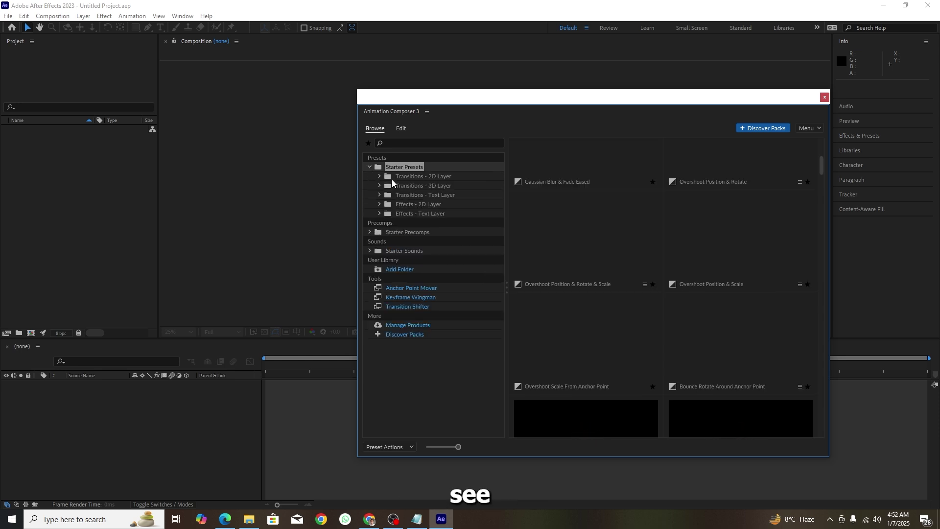
click(392, 176)
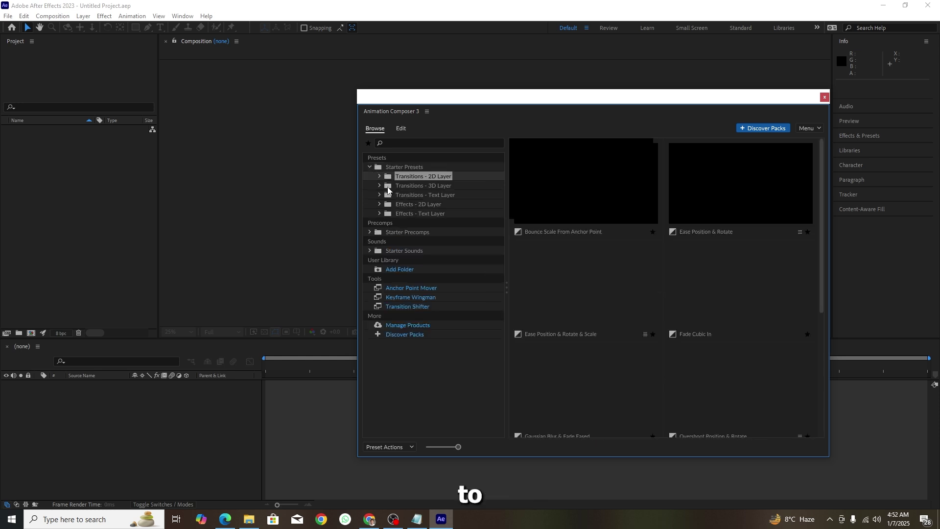
click(388, 204)
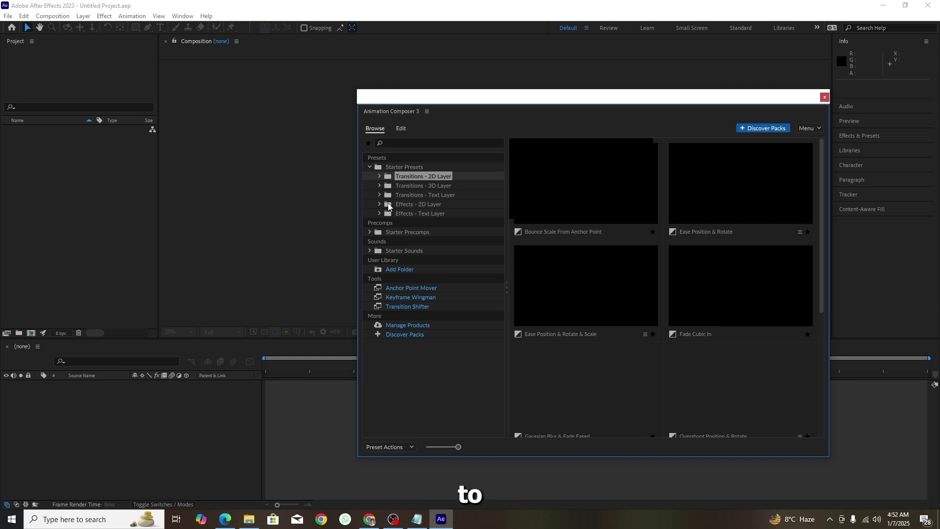
Preview Fade Characters Separately and the first Overshoot Position & Rotate preset under Transitions - Text Layer > Animate Characters, and collapse Starter Presets.
click(380, 195)
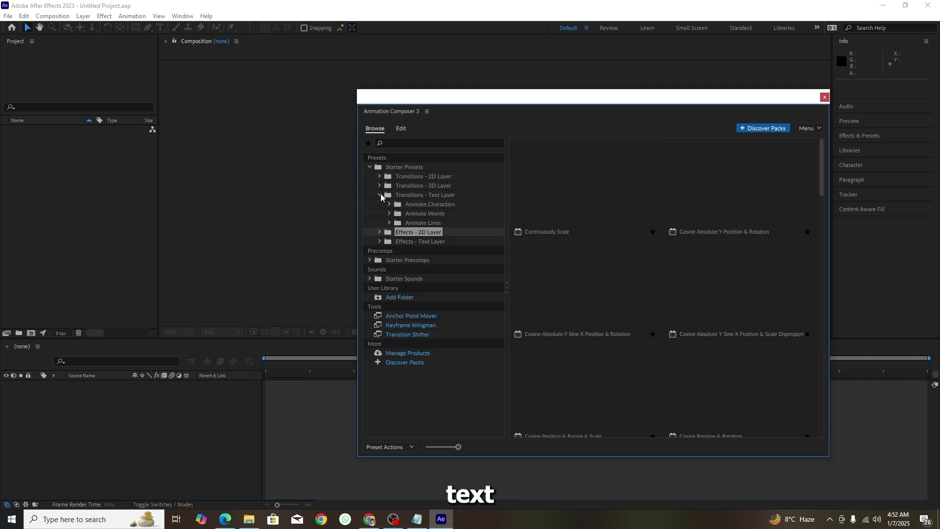
click(406, 205)
click(390, 204)
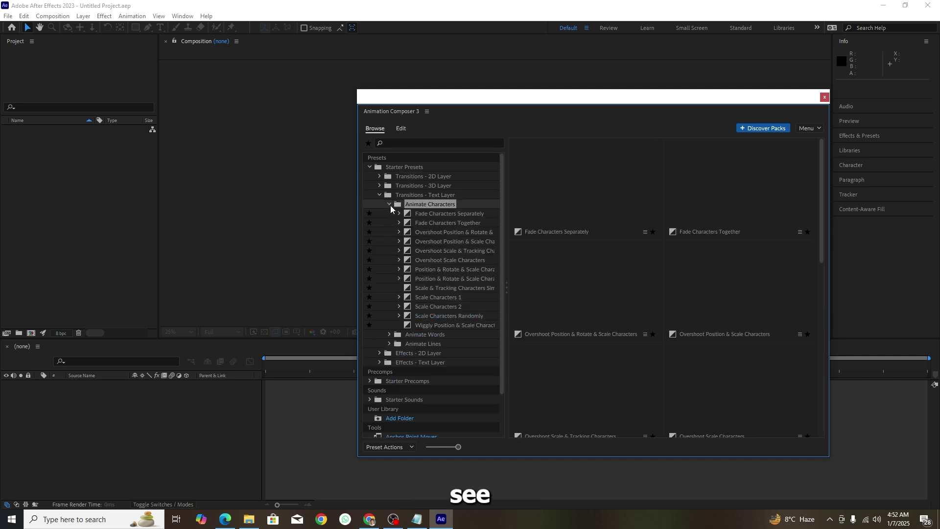
click(422, 214)
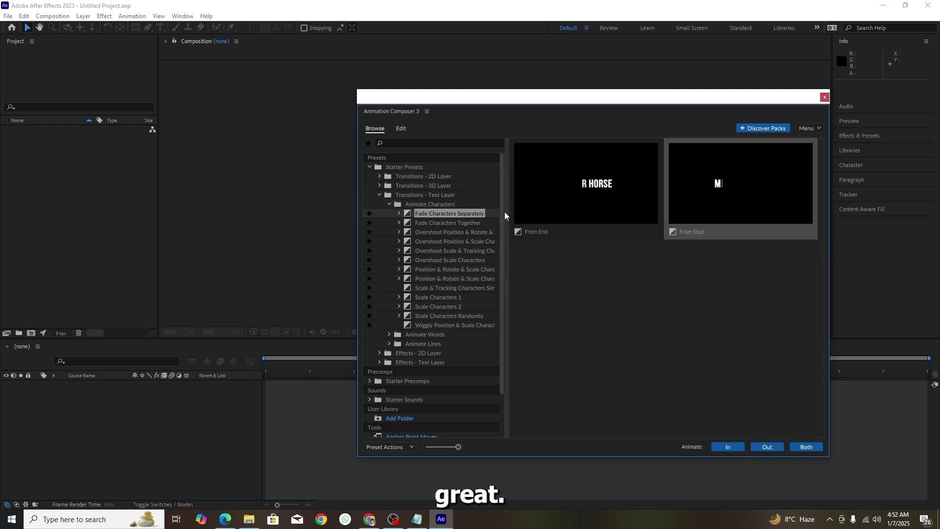
click(431, 232)
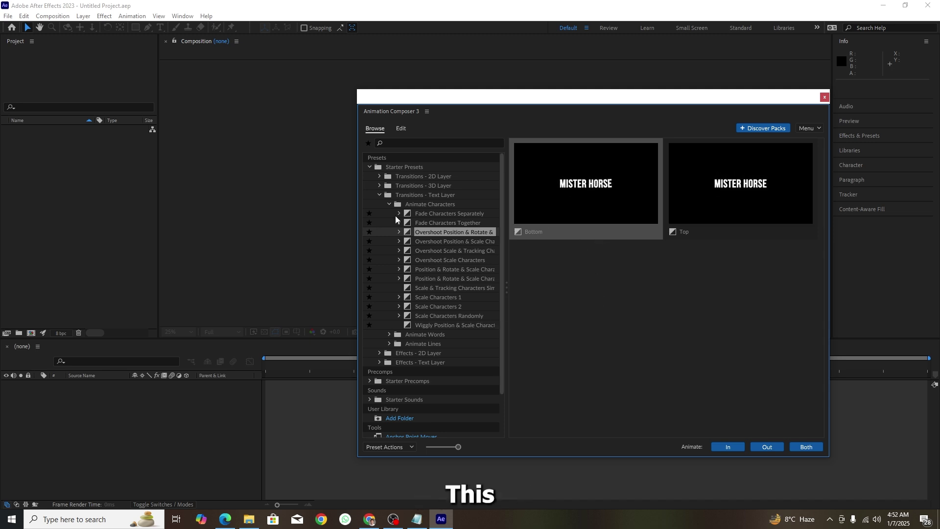
click(370, 167)
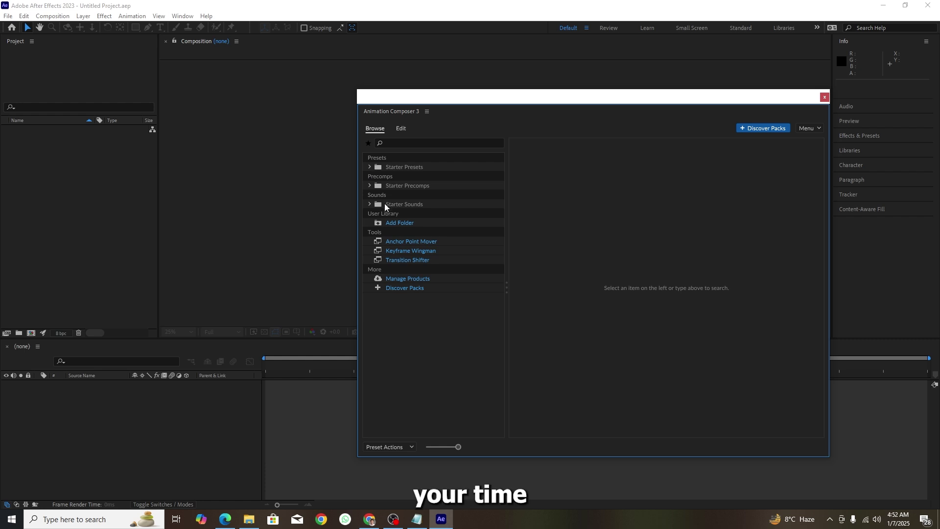
Preview the Letterbox 1 precomp under Starter Precomps > Overlays > Letterbox, and collapse the Letterbox folder.
click(370, 185)
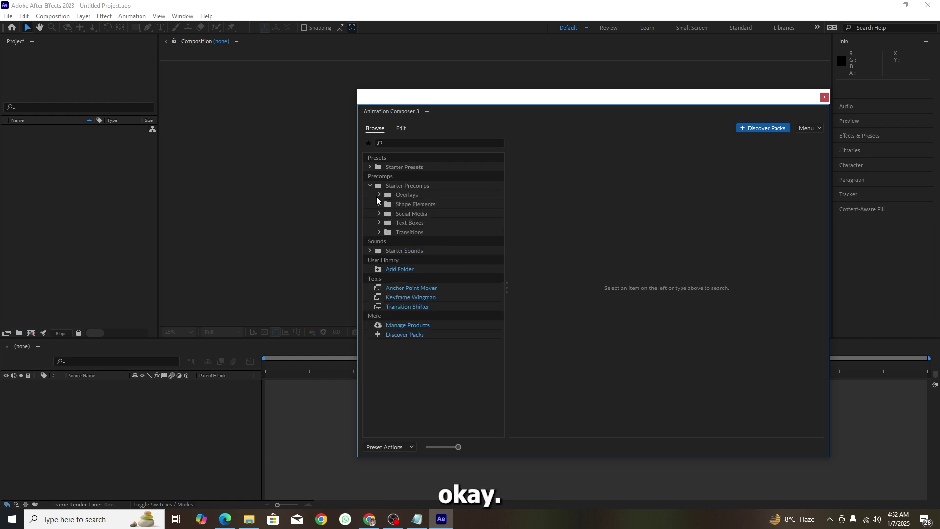
click(379, 195)
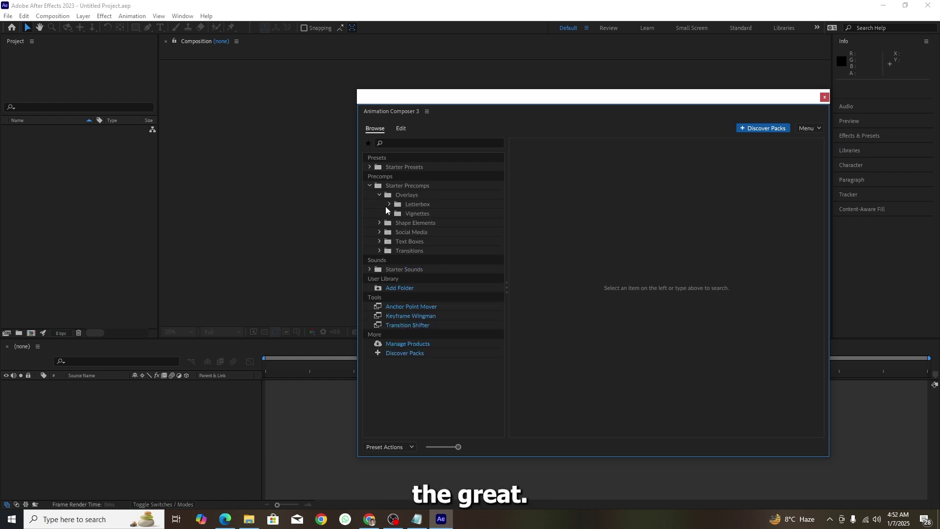
click(389, 204)
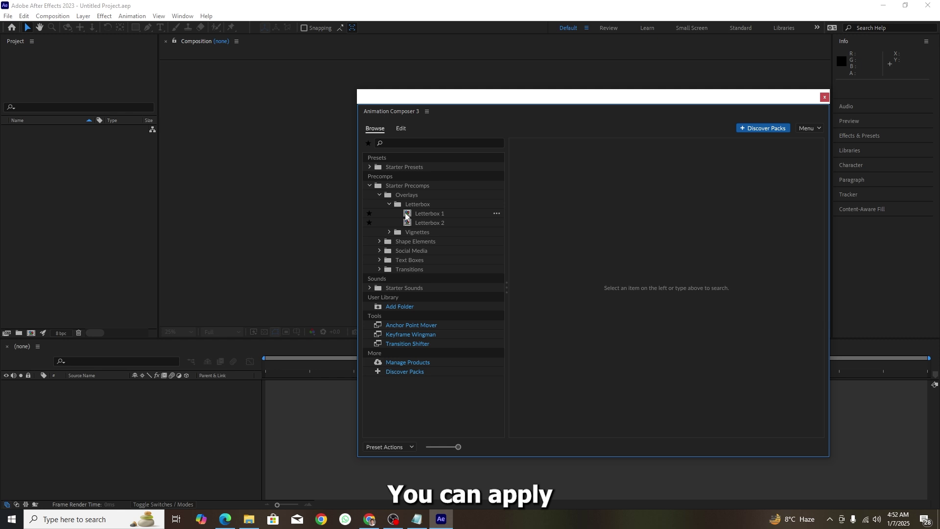
click(406, 214)
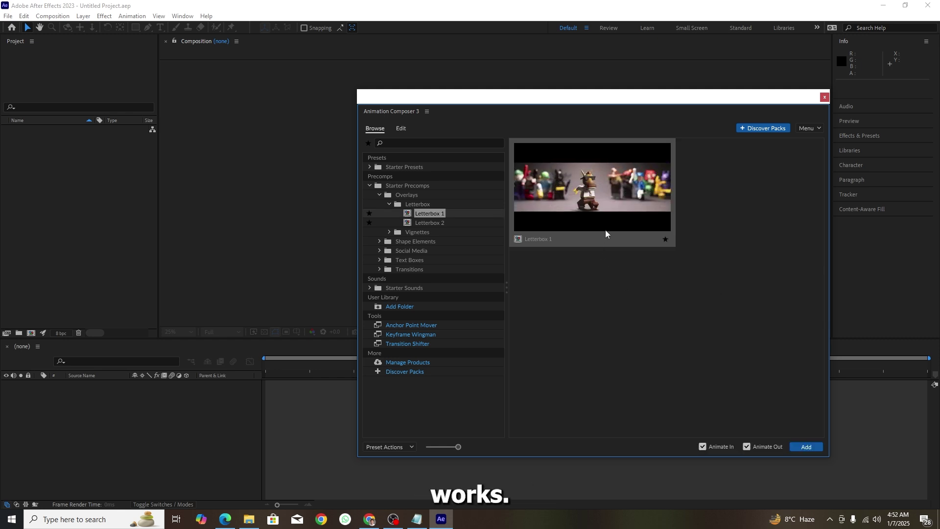
click(390, 204)
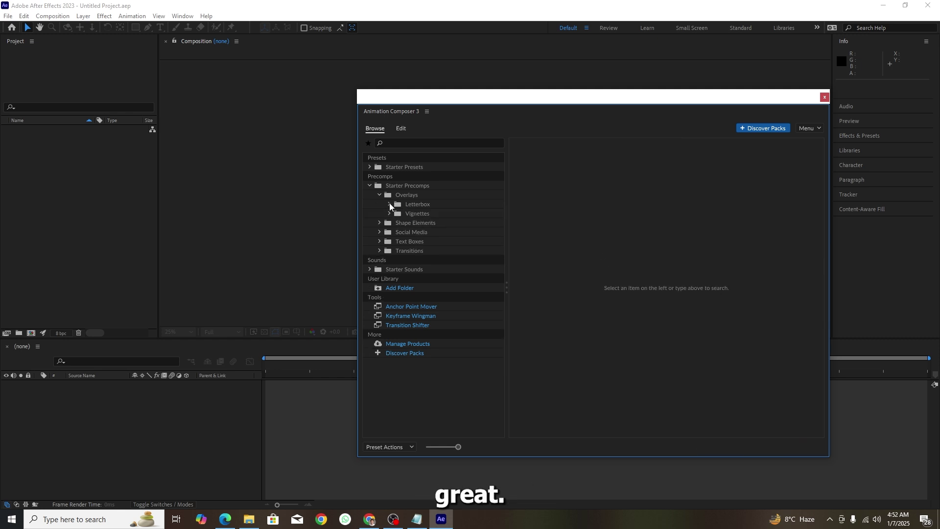
Browse the Shape Elements precomps, previewing Arrow, Arrow Loop, Circle Stroke Custom Duration and Curves 2-Points.
click(387, 226)
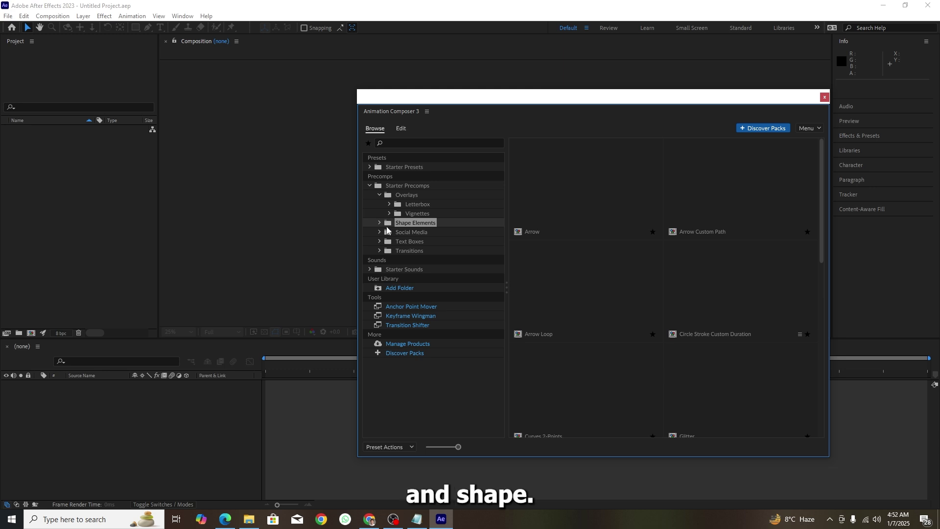
click(587, 219)
click(593, 282)
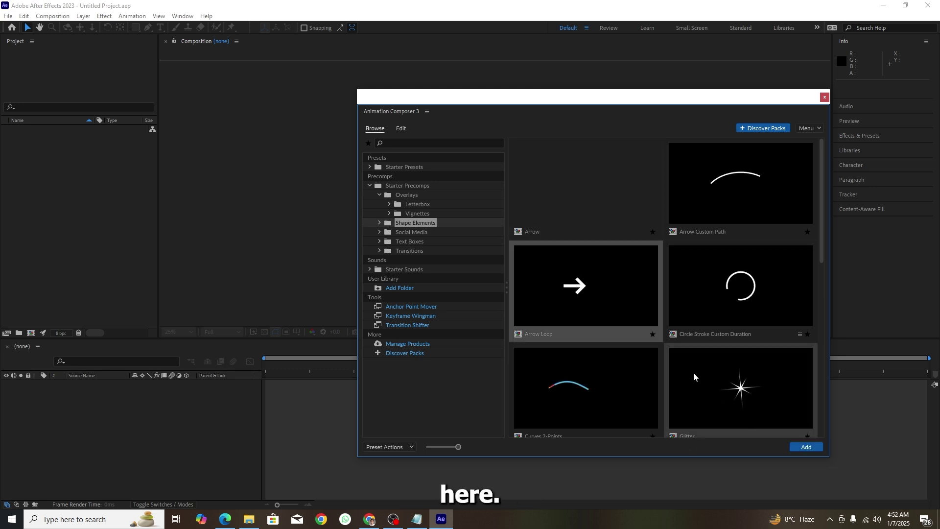
scroll(725, 375, down, 1)
click(731, 250)
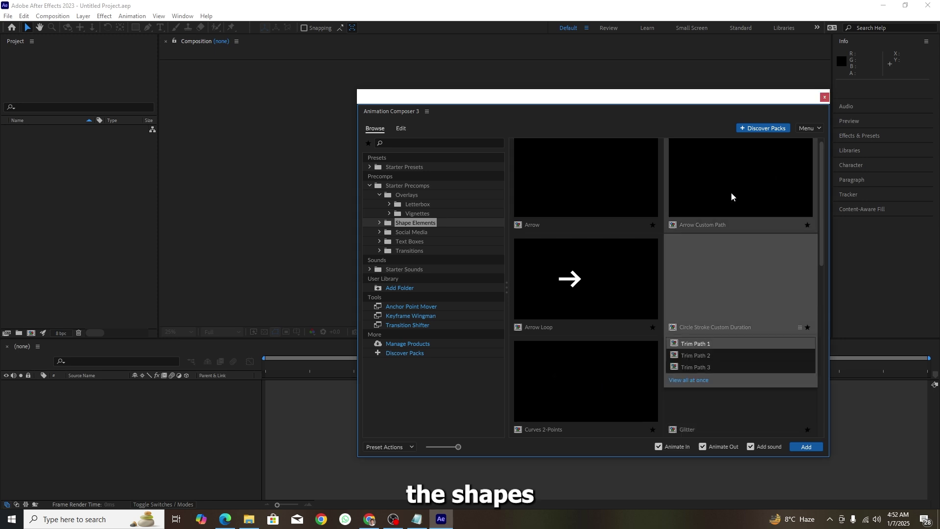
click(582, 377)
scroll(581, 376, down, 2)
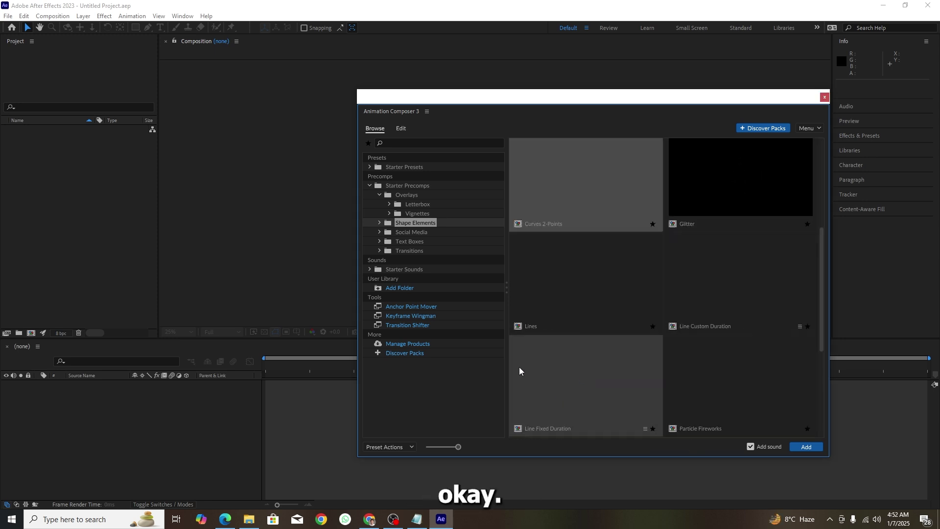
Browse the Social Media precomps, selecting Placeholder - Lower Third and Dislike Icon and viewing the other icons and lower thirds.
click(393, 233)
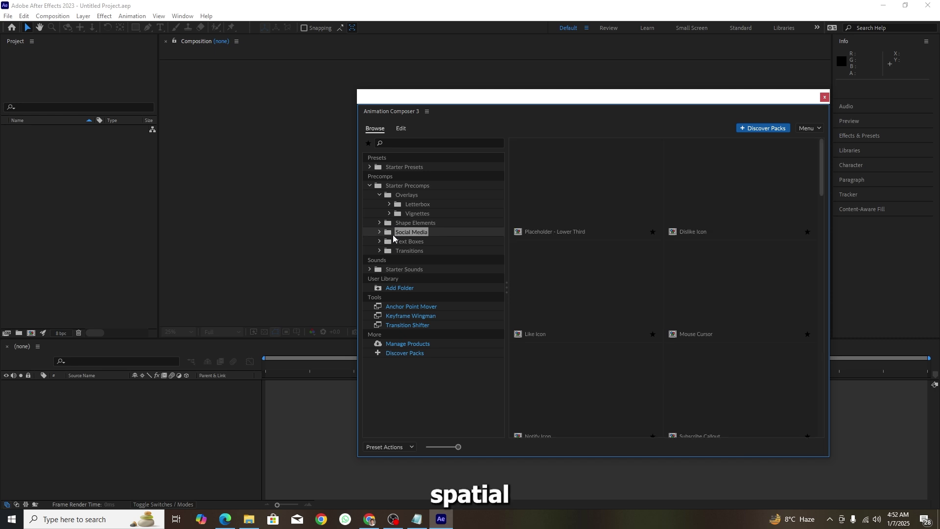
click(555, 211)
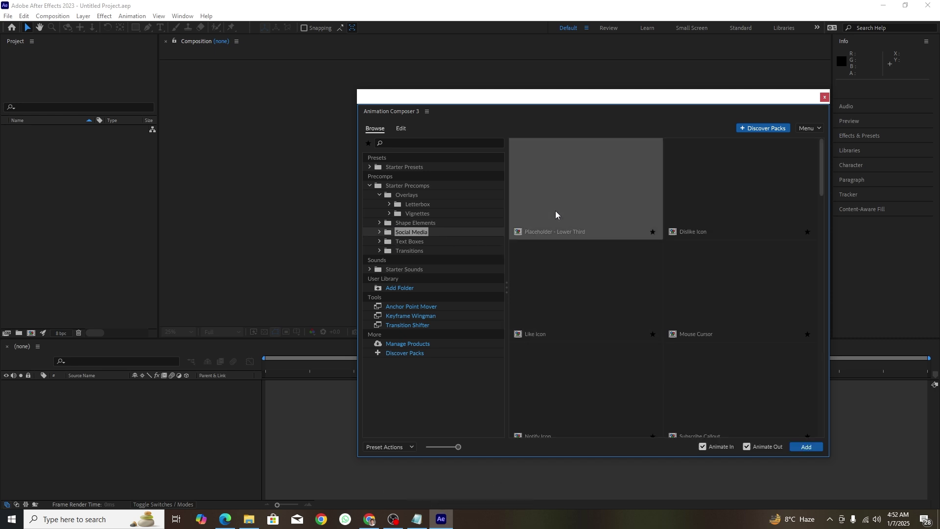
click(713, 193)
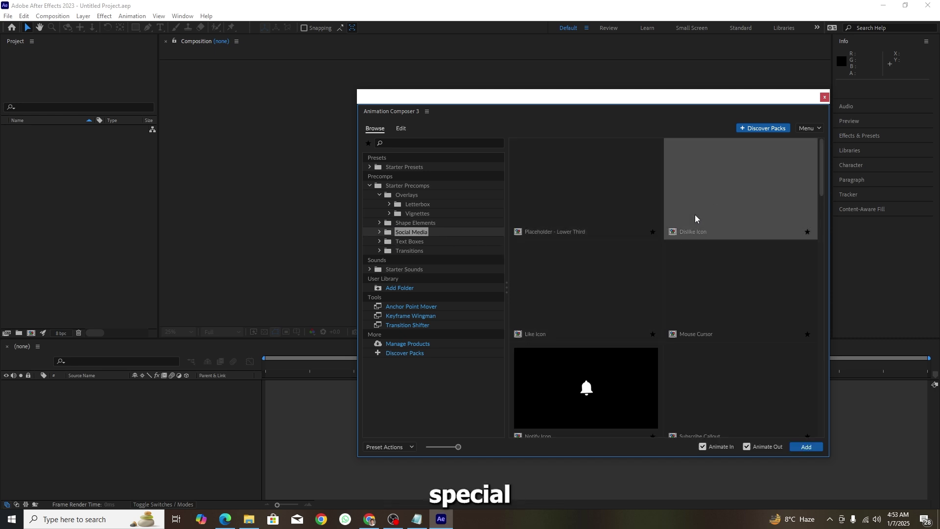
scroll(638, 249, down, 5)
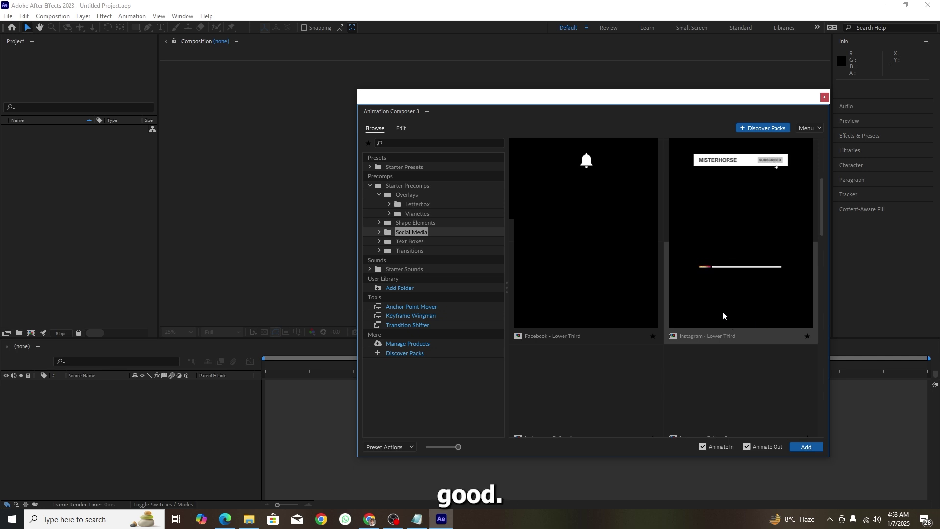
Browse the fill and outline text box previews in the Text Boxes precomp folder and return to the first ones.
click(414, 243)
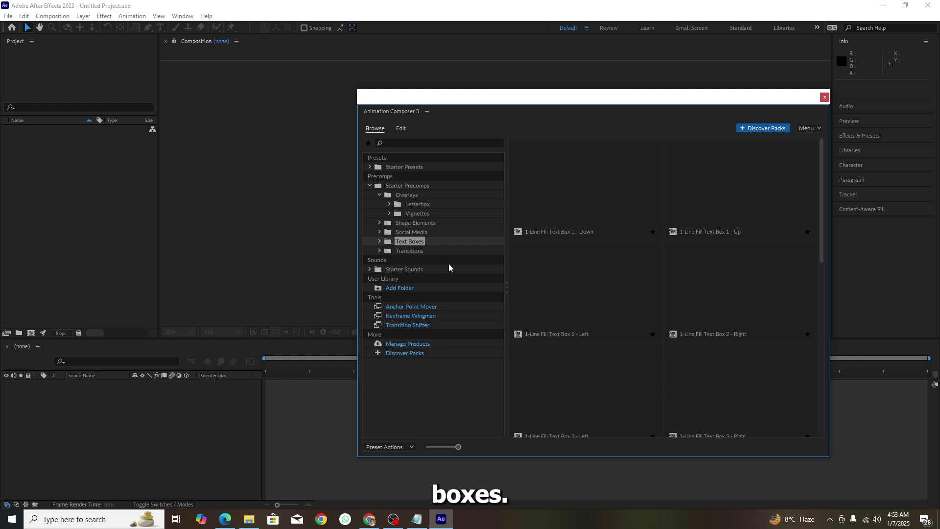
scroll(602, 308, down, 3)
scroll(610, 303, down, 4)
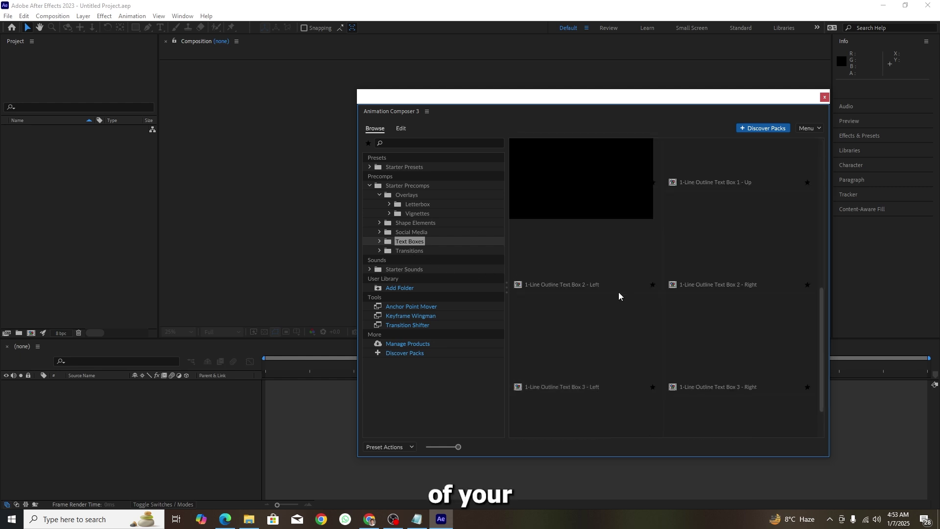
scroll(620, 295, up, 6)
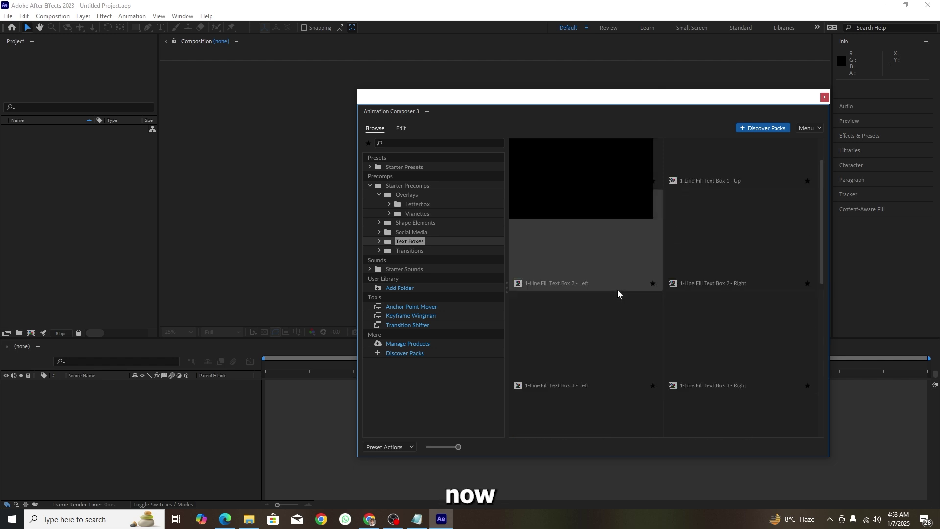
scroll(618, 293, up, 1)
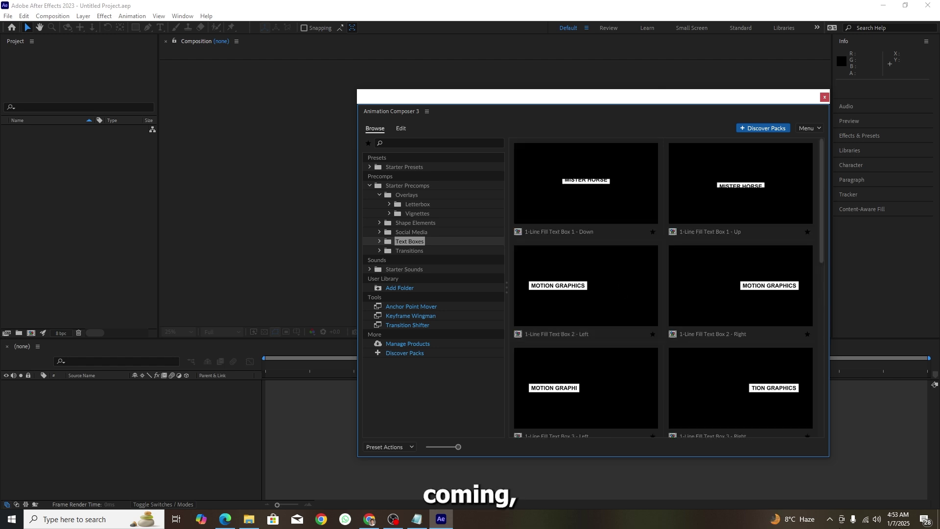
Browse the Transitions precomps, previewing Pan Short, Shake & Distort, Zoom & Rotate Out, Simple Distorted Zoom Out and Digital Glitch.
click(390, 252)
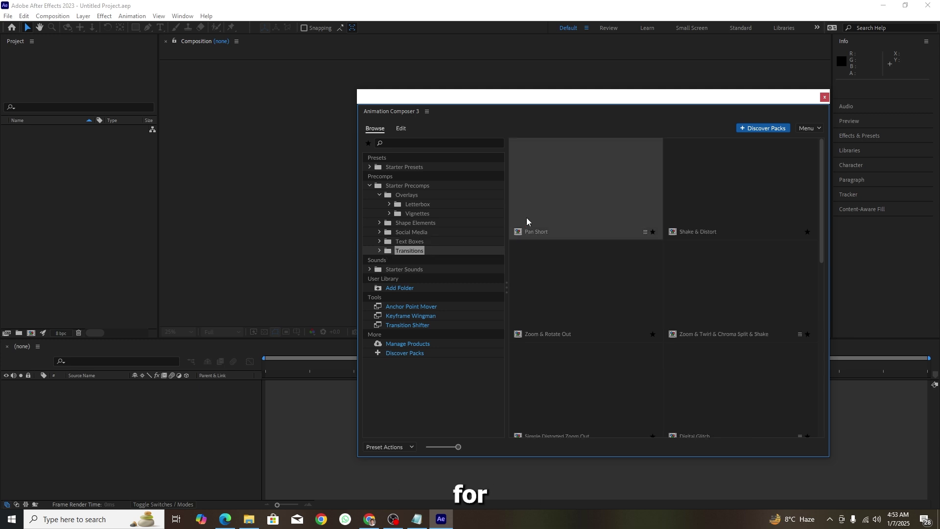
click(561, 205)
click(694, 184)
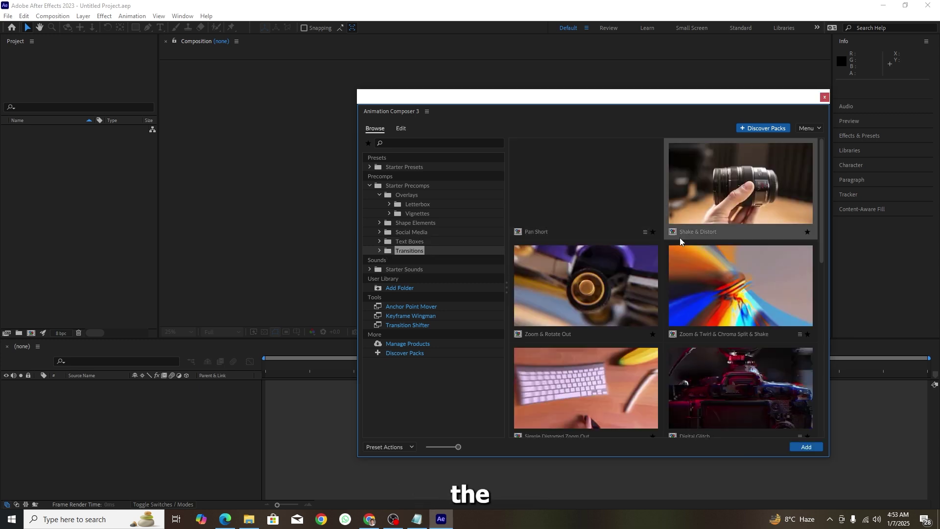
click(654, 337)
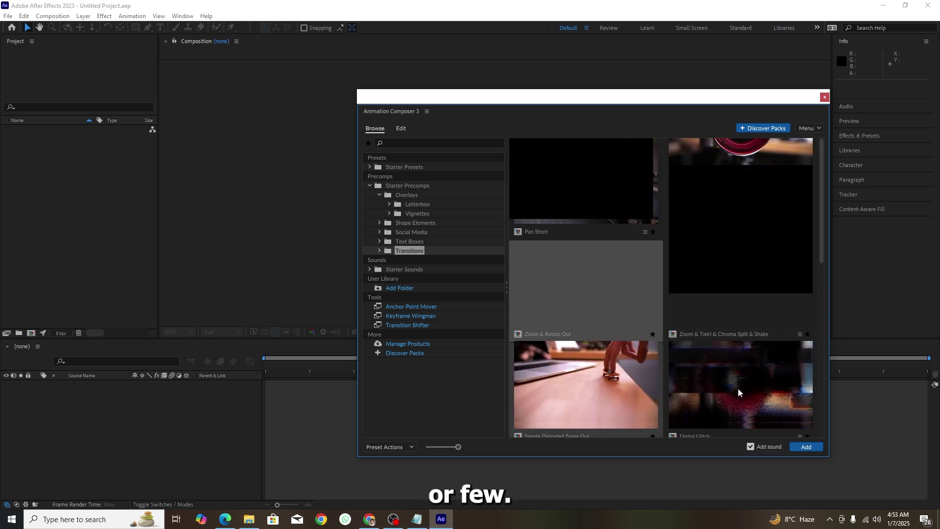
scroll(719, 228, down, 5)
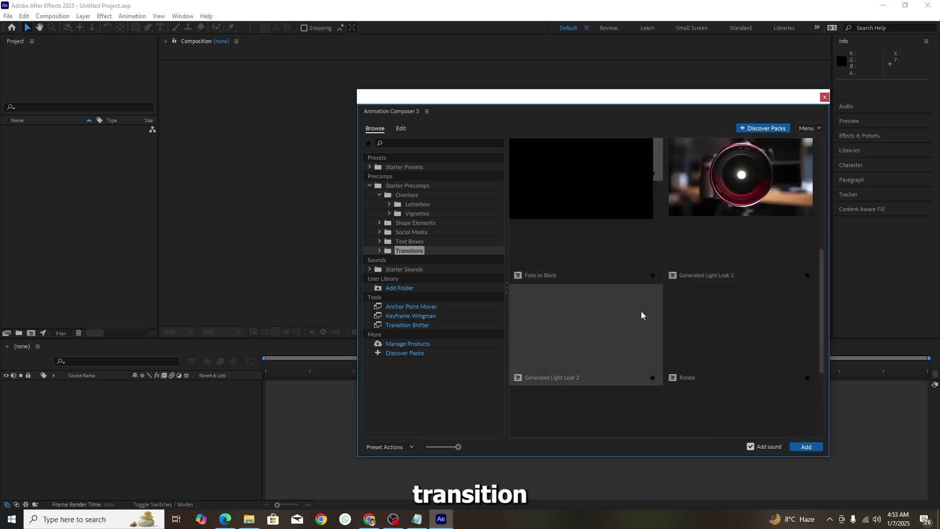
scroll(596, 223, up, 1)
click(596, 223)
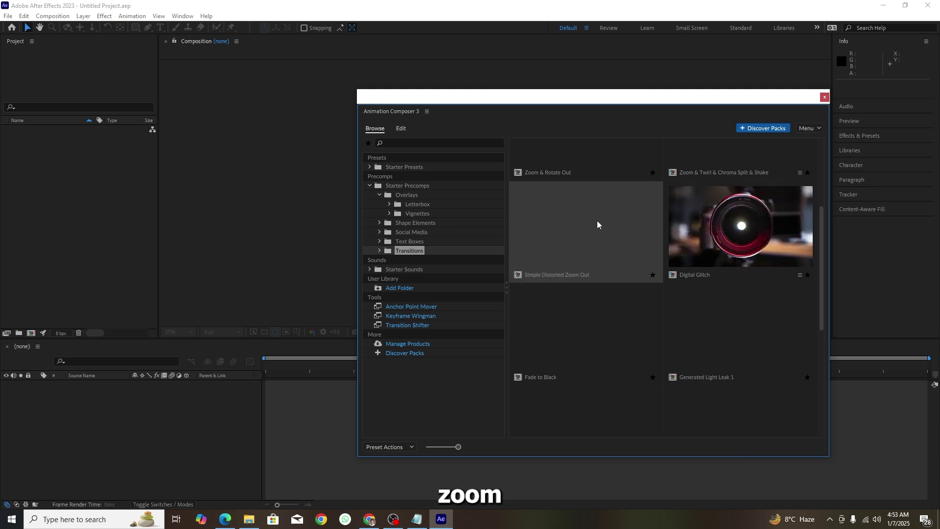
click(741, 241)
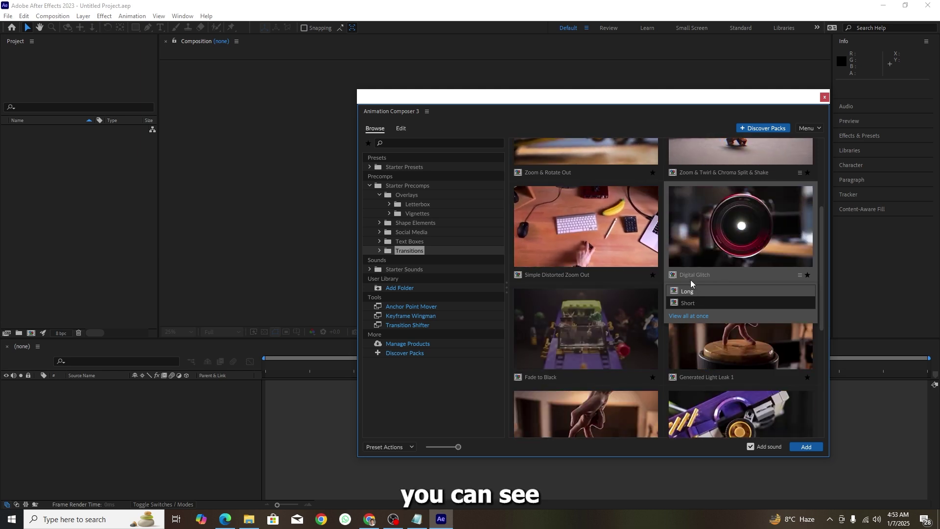
click(691, 241)
scroll(592, 208, up, 3)
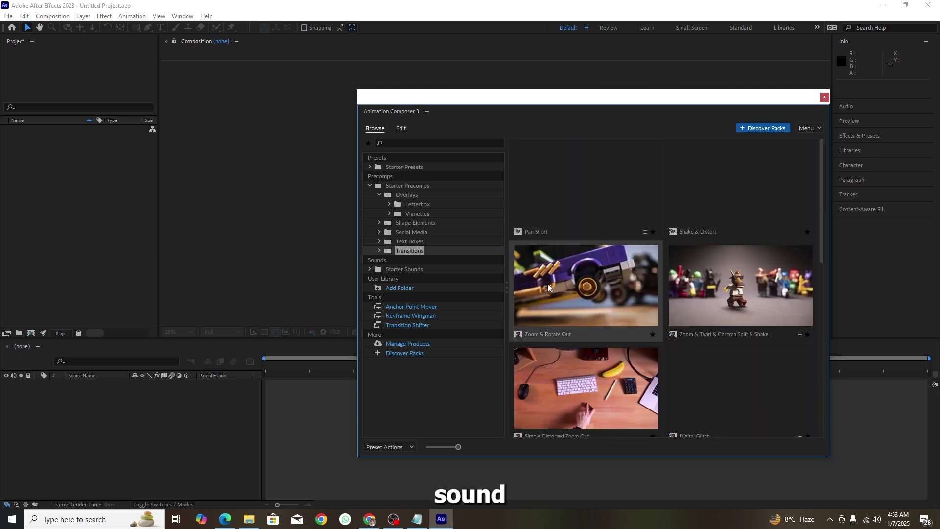
Collapse the Starter Precomps folder and expand Starter Sounds to view its sound categories.
click(372, 191)
click(371, 186)
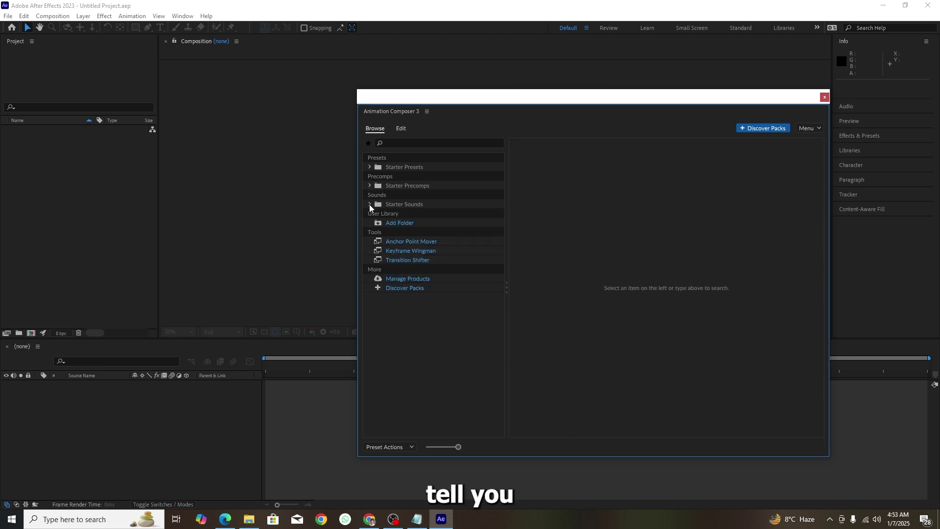
click(370, 205)
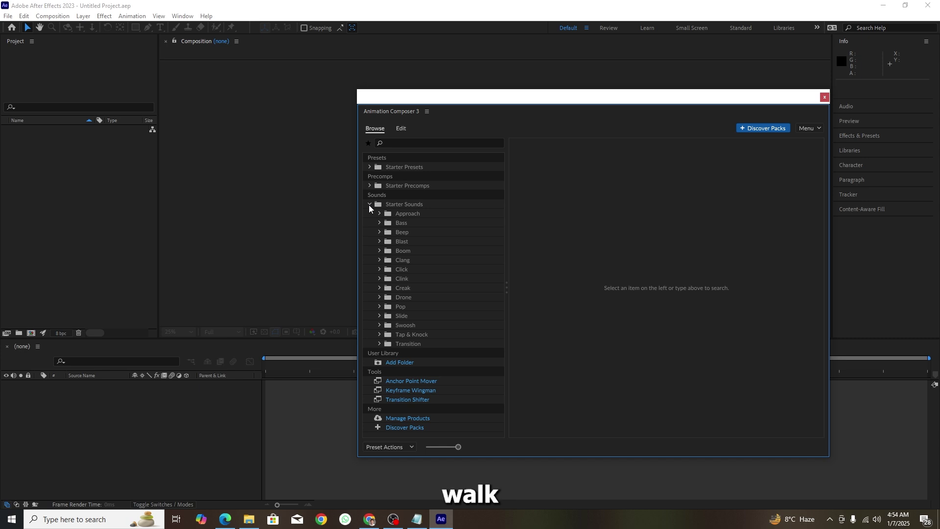
Audition Swoosh 01 - 01.wav and Hard Slide 01 - Short 04.wav in Starter Sounds, and look into the Pop and Drone folders.
click(380, 326)
click(402, 336)
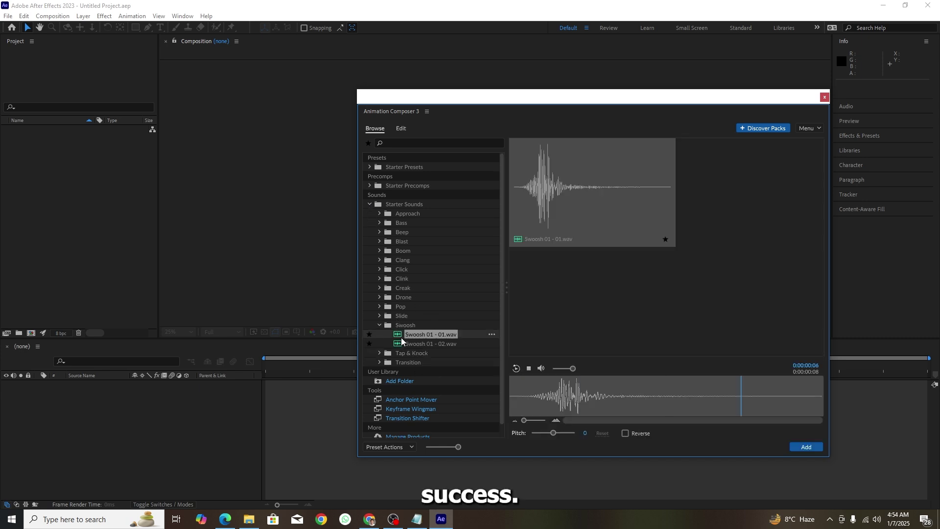
click(380, 325)
click(379, 316)
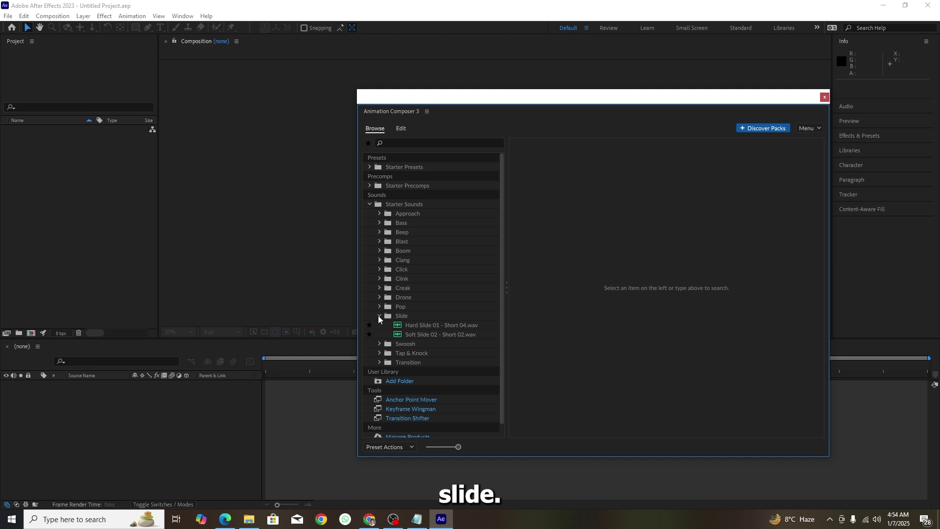
click(414, 328)
click(380, 316)
click(380, 307)
click(380, 307)
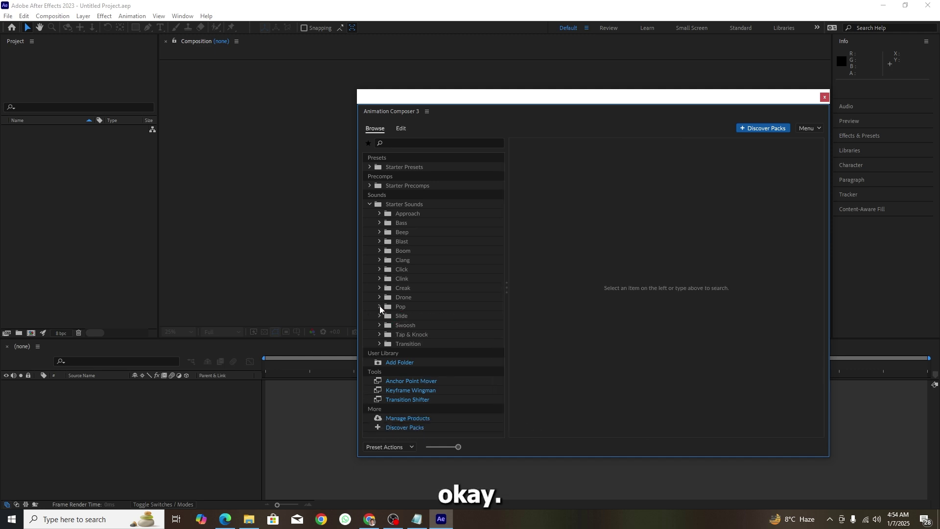
click(379, 297)
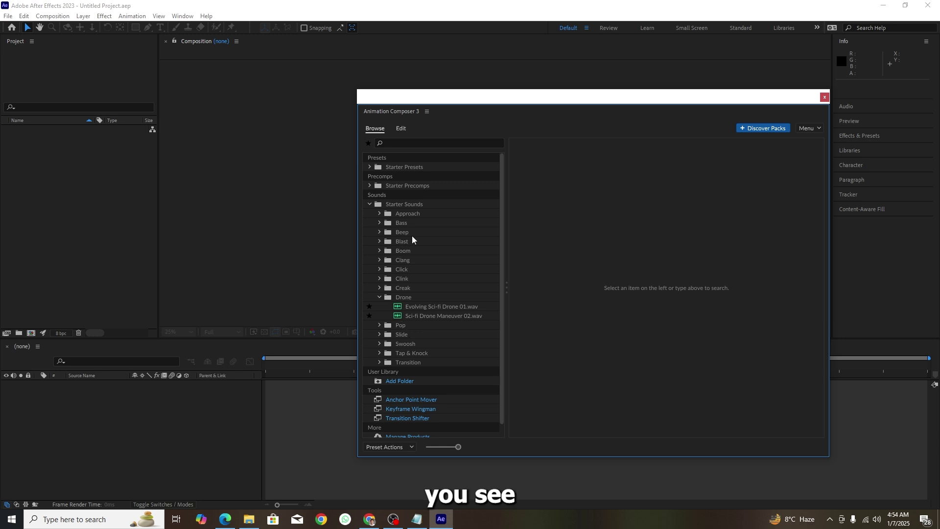
Look over the Tools and More entries of Animation Composer and close its window.
scroll(395, 351, down, 1)
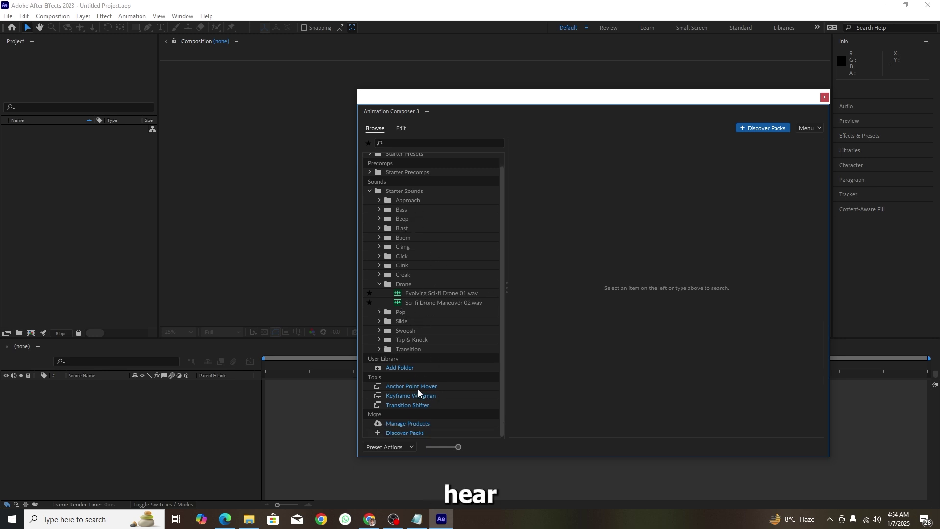
click(411, 433)
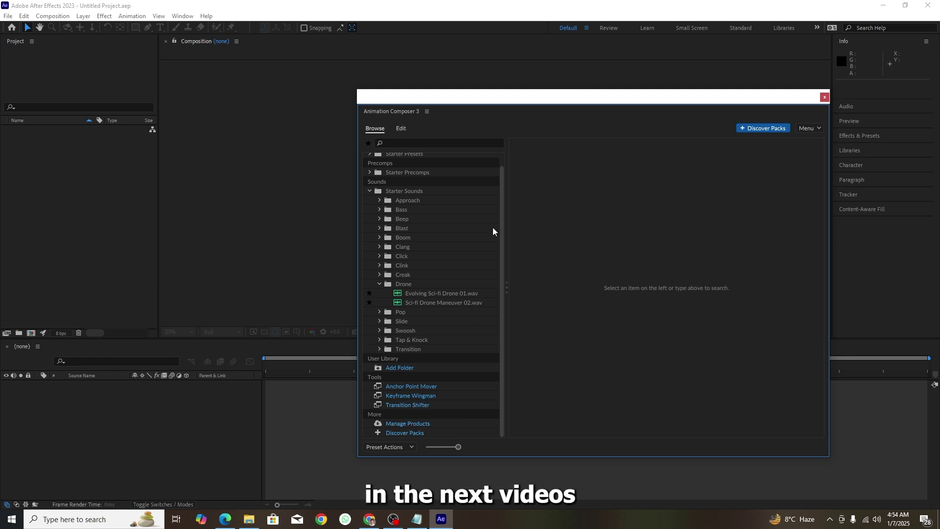
click(824, 96)
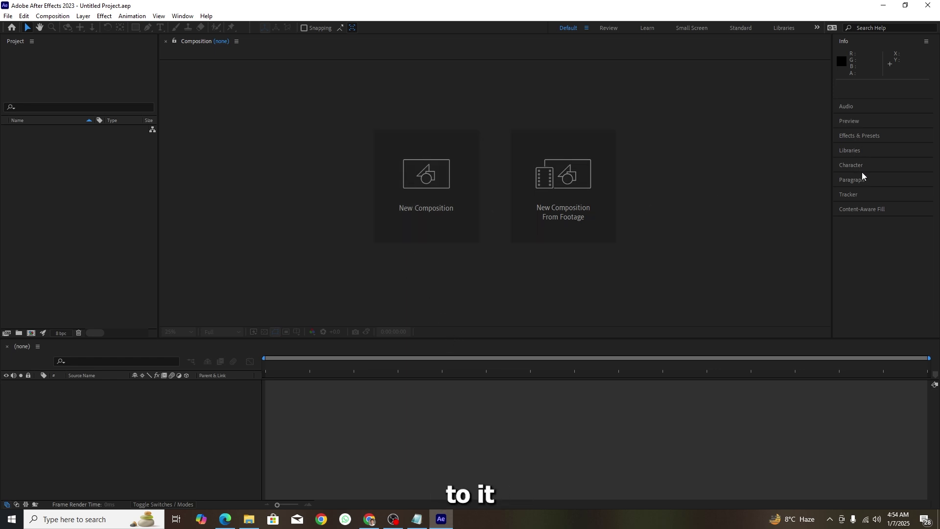
View the tracking options, and start a file import to browse the Downloads folder and Local Disk (D:).
click(848, 194)
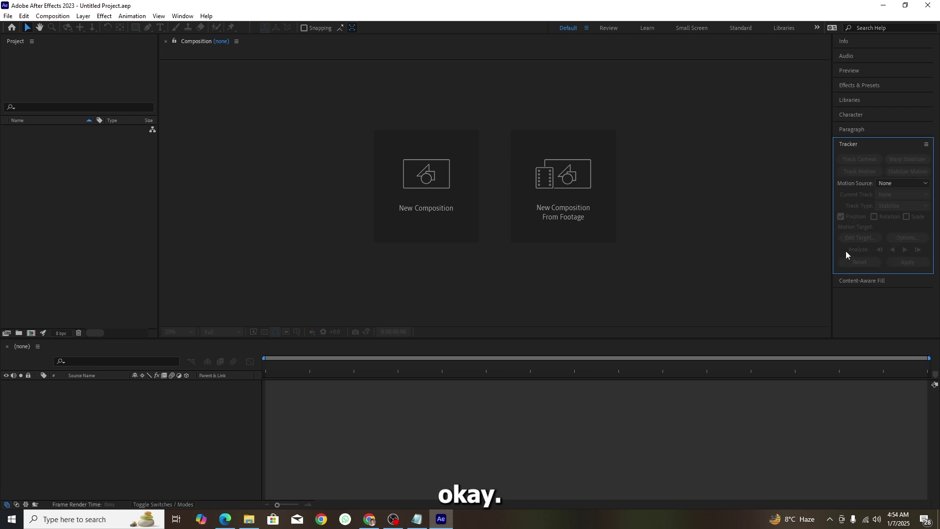
double_click(31, 247)
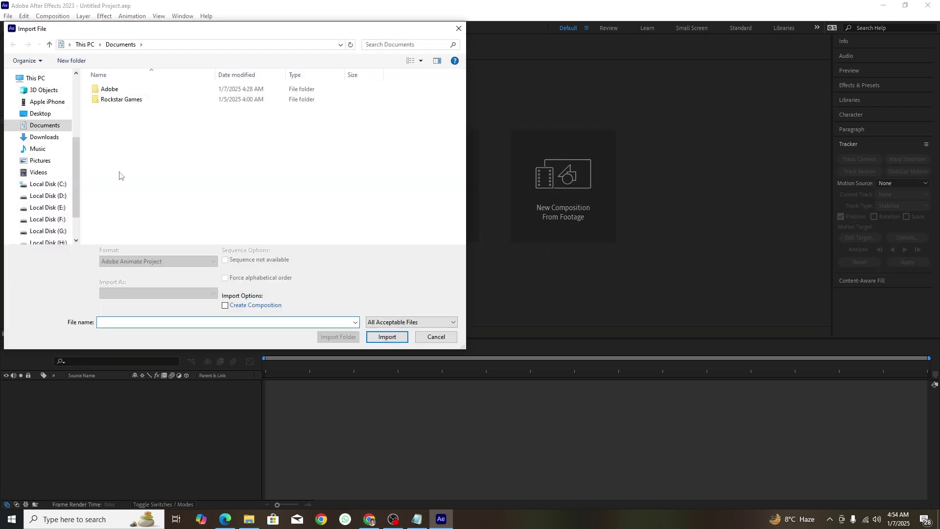
click(40, 162)
key(Up)
key(Up)
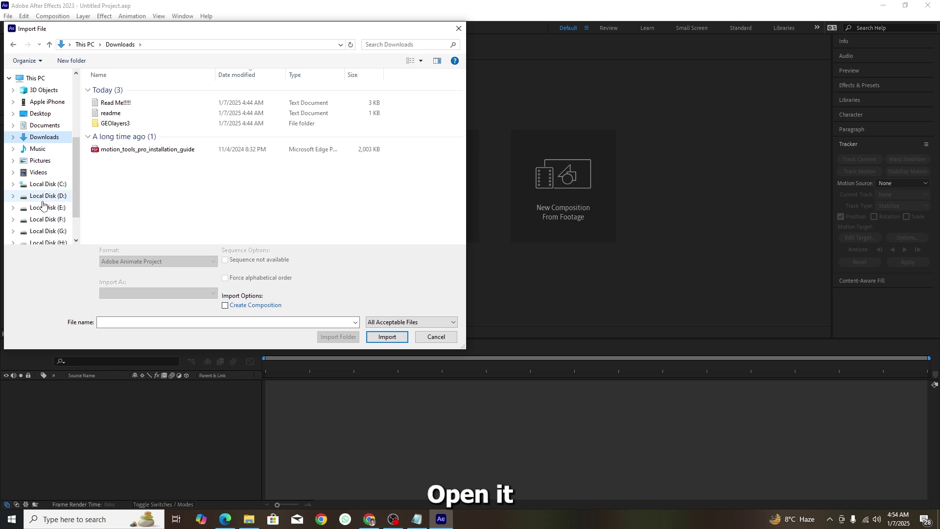
click(43, 197)
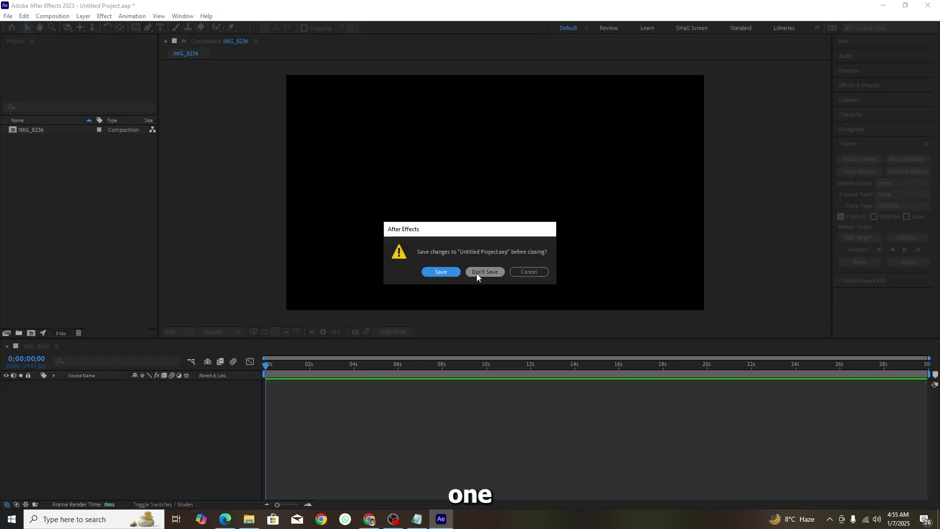
Open the after logo project without saving the untitled one, accept its version conversion, and go to the start of composition 0.
click(477, 272)
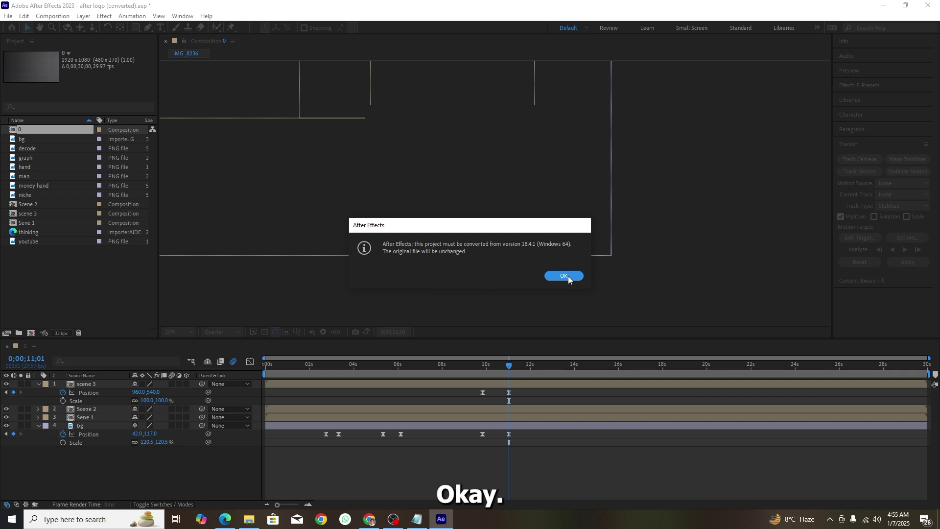
click(564, 276)
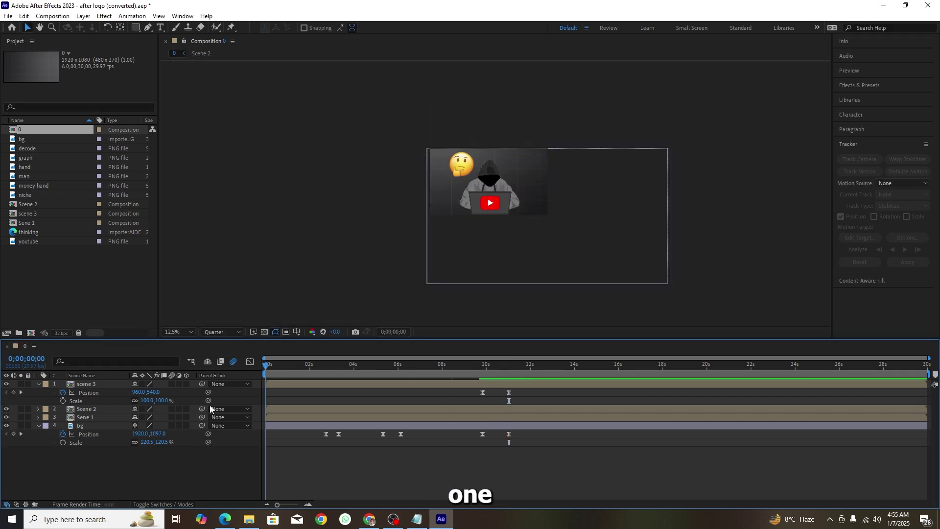
key(Home)
key(period)
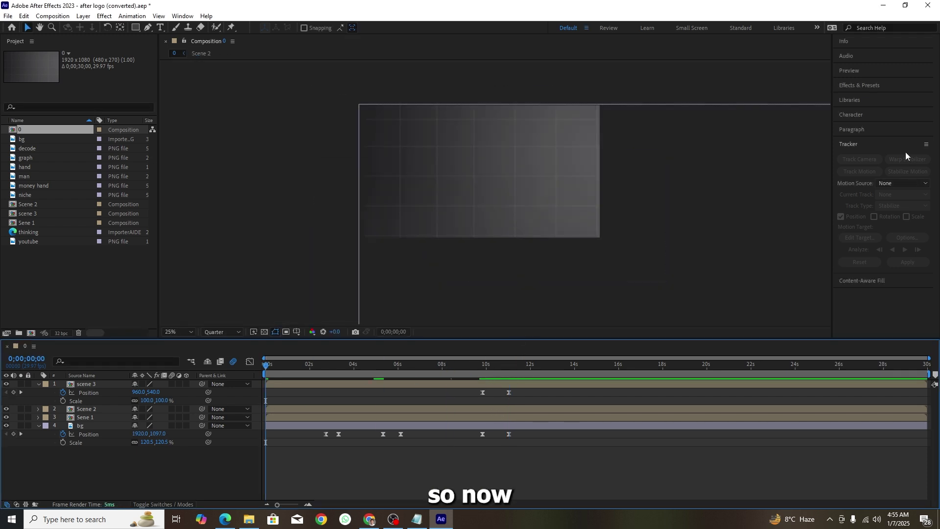
click(794, 181)
click(711, 71)
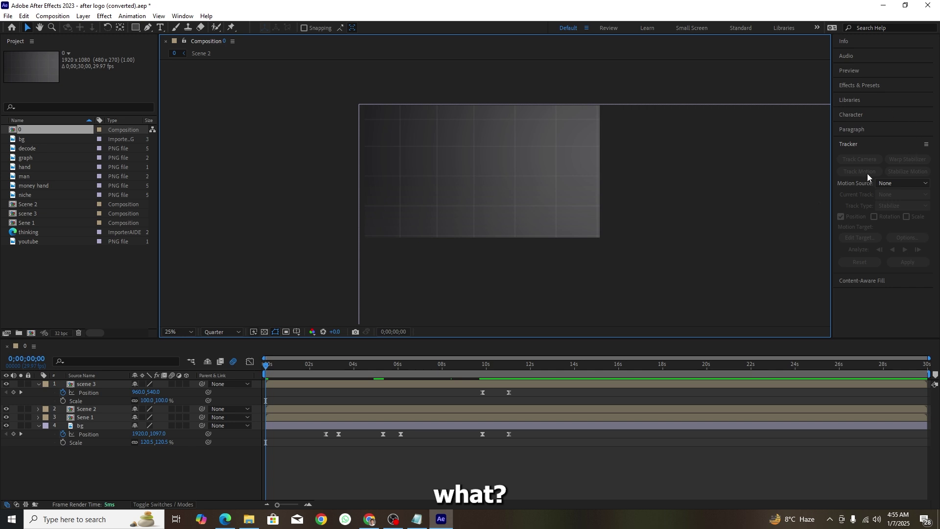
key(comma)
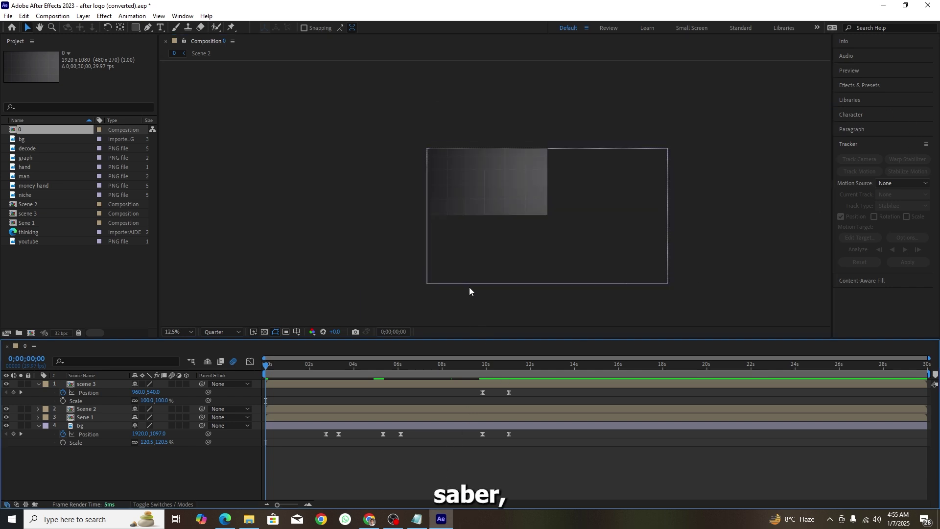
key(period)
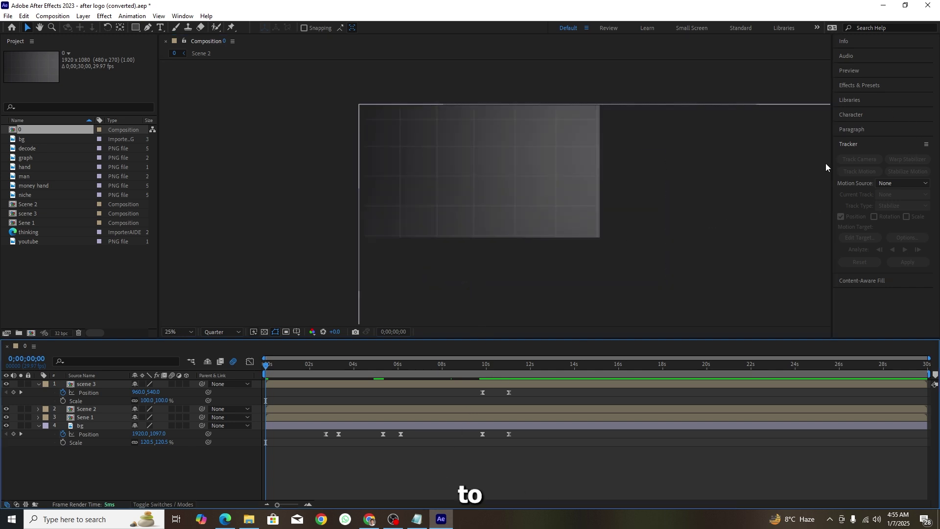
Search the effects for "sab", apply Video Copilot's Saber to the scene 3 layer, and preview the composition.
click(857, 84)
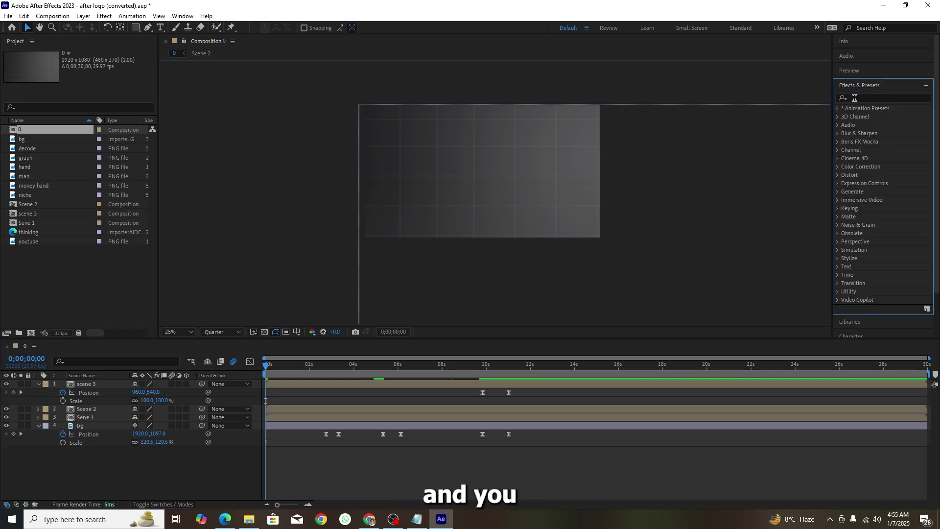
click(896, 98)
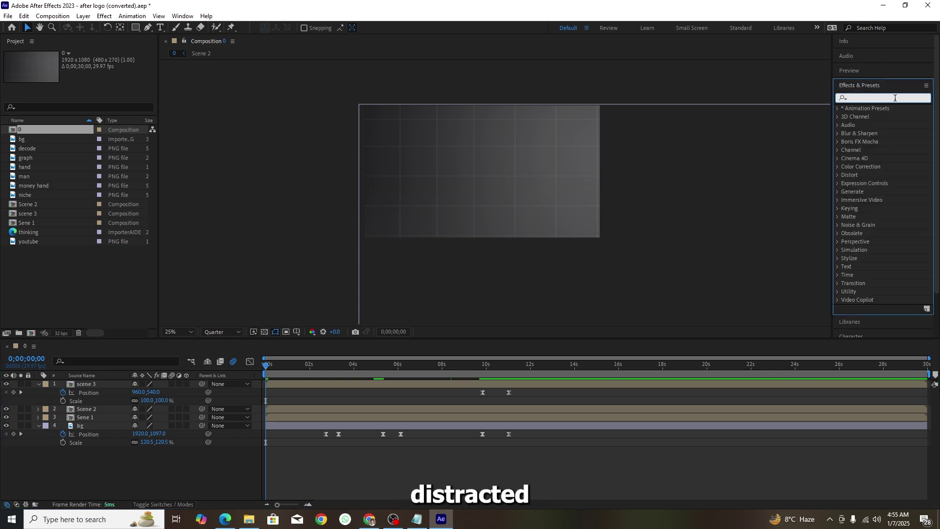
text(saba)
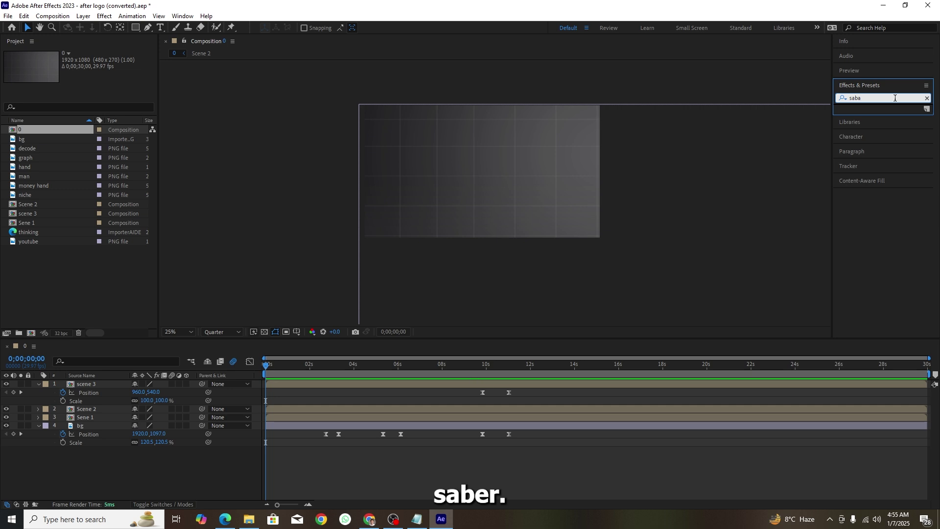
key(BackSpace)
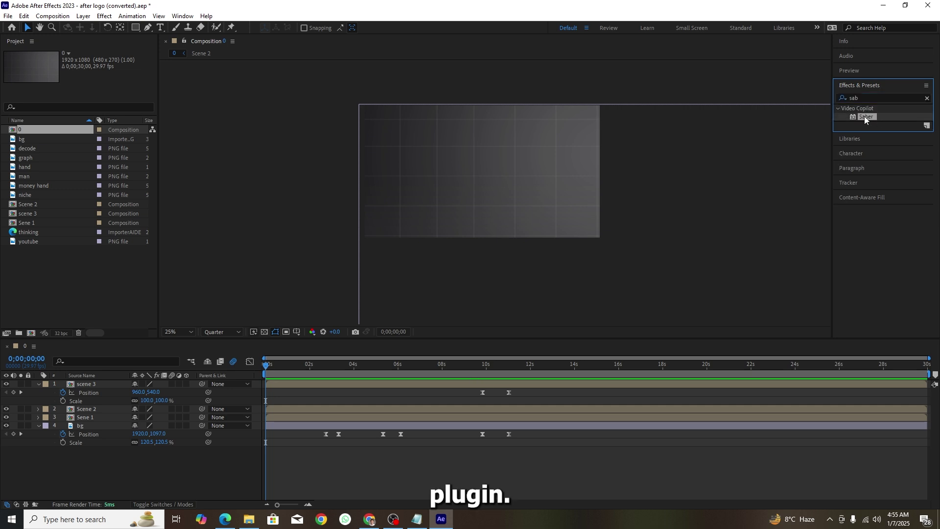
drag(865, 116, 294, 384)
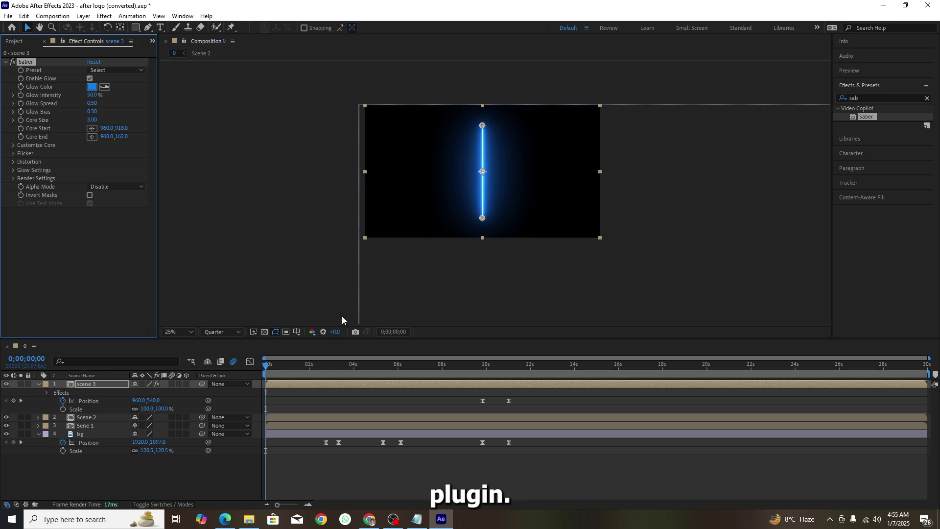
key(space)
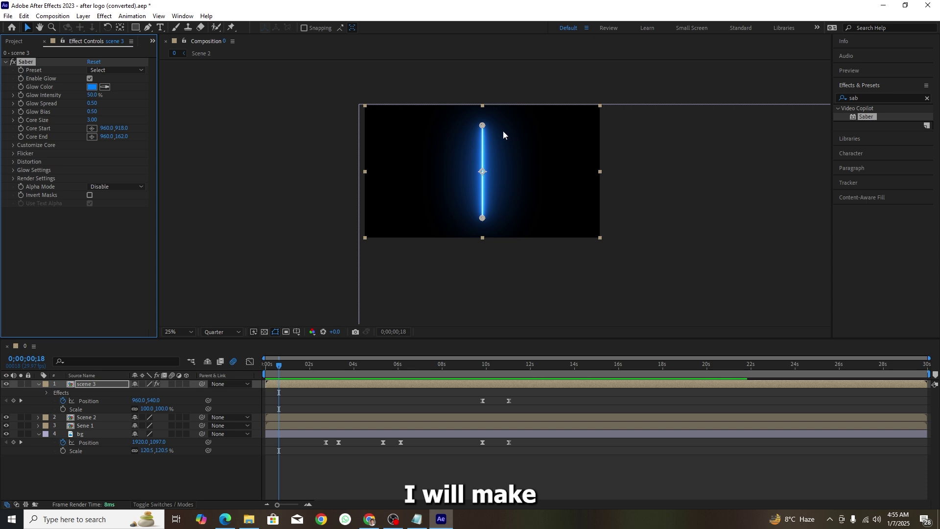
click(428, 295)
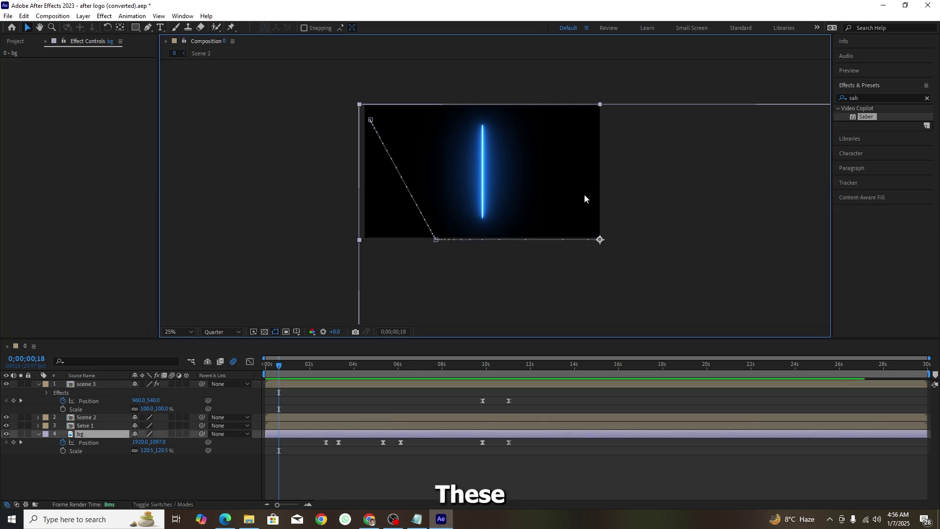